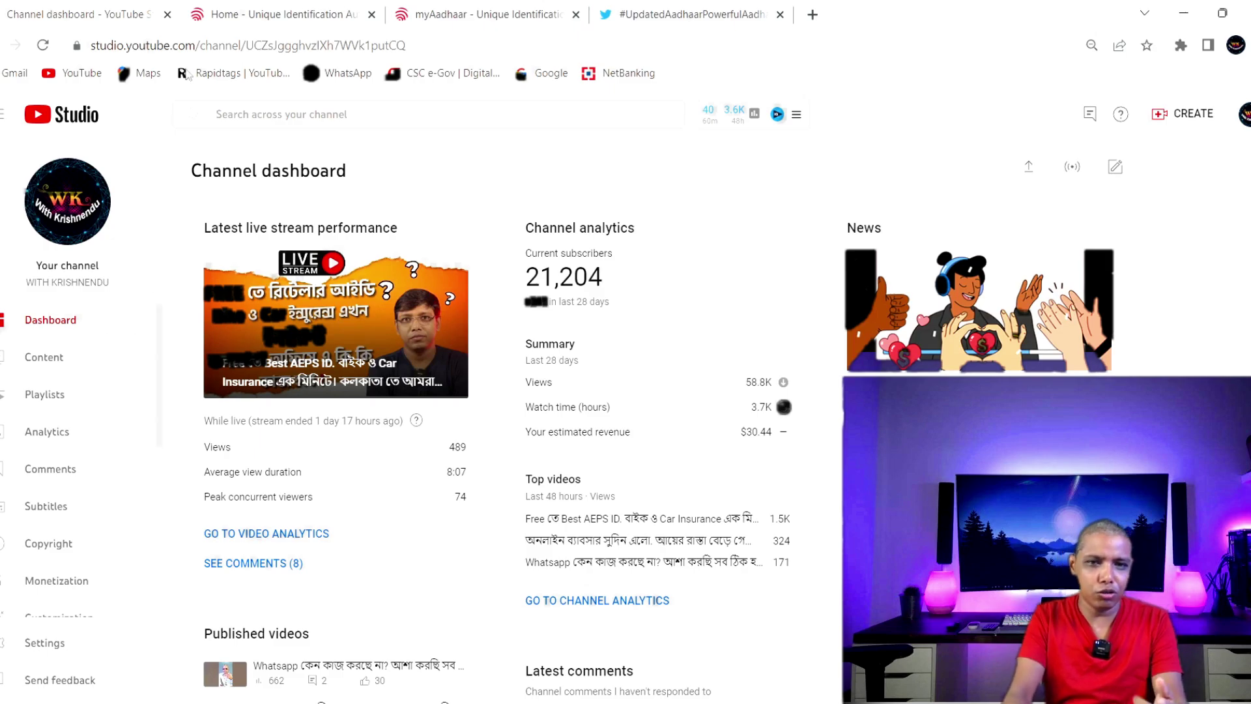
- Review the channel's current subscriber count and the list of uploaded videos in YouTube Studio
{"action": "left_click_drag", "start_coordinate": [523, 278], "coordinate": [629, 279]}
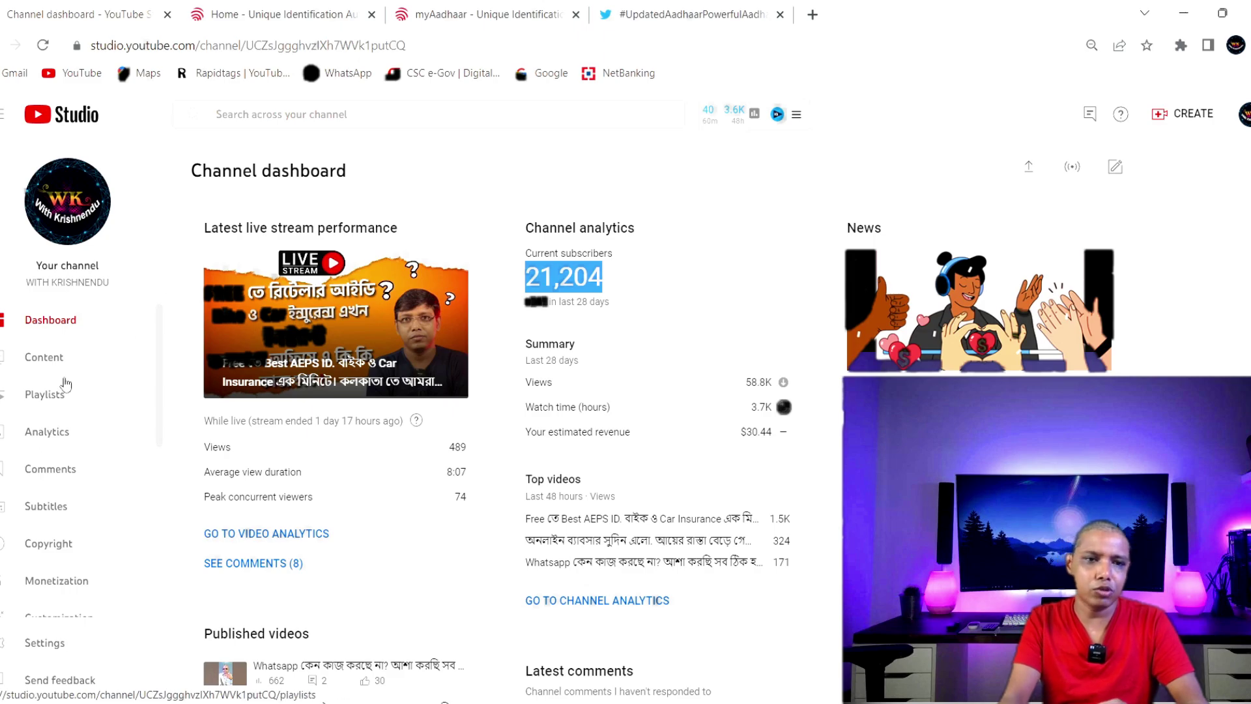
{"action": "left_click", "coordinate": [68, 357]}
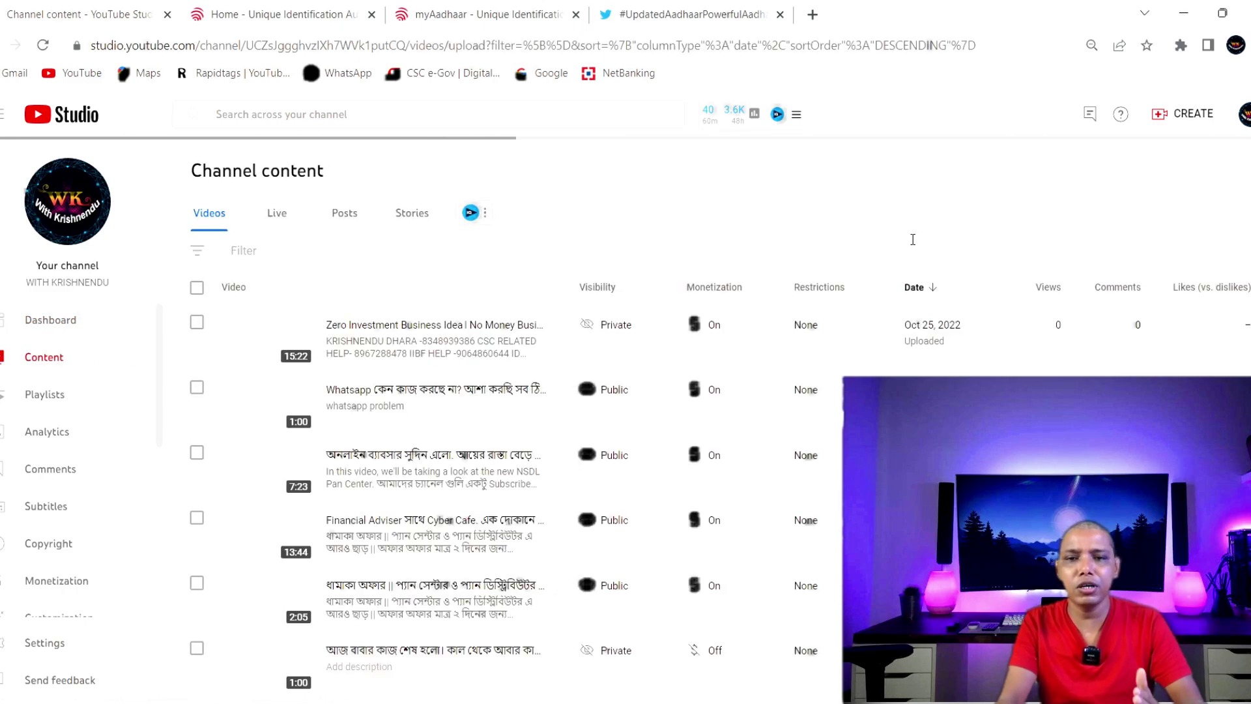
{"action": "scroll", "coordinate": [699, 528], "scroll_direction": "down", "scroll_amount": 6}
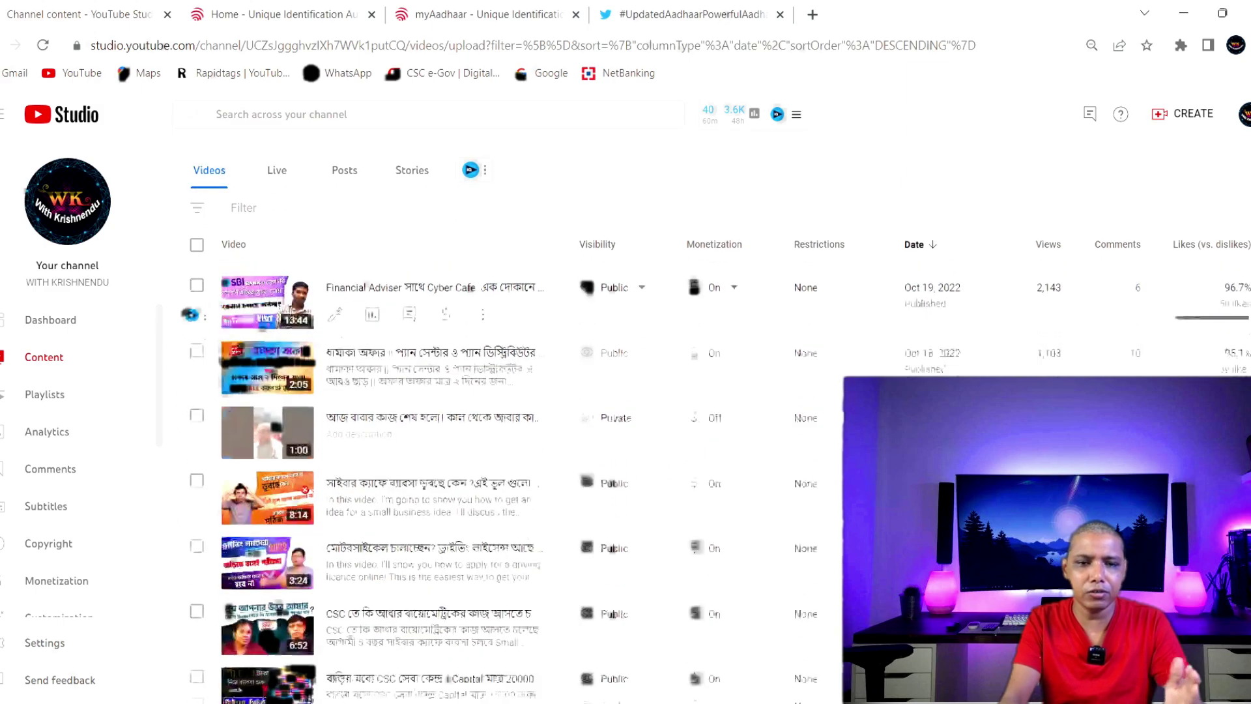
{"action": "scroll", "coordinate": [700, 586], "scroll_direction": "up", "scroll_amount": 6}
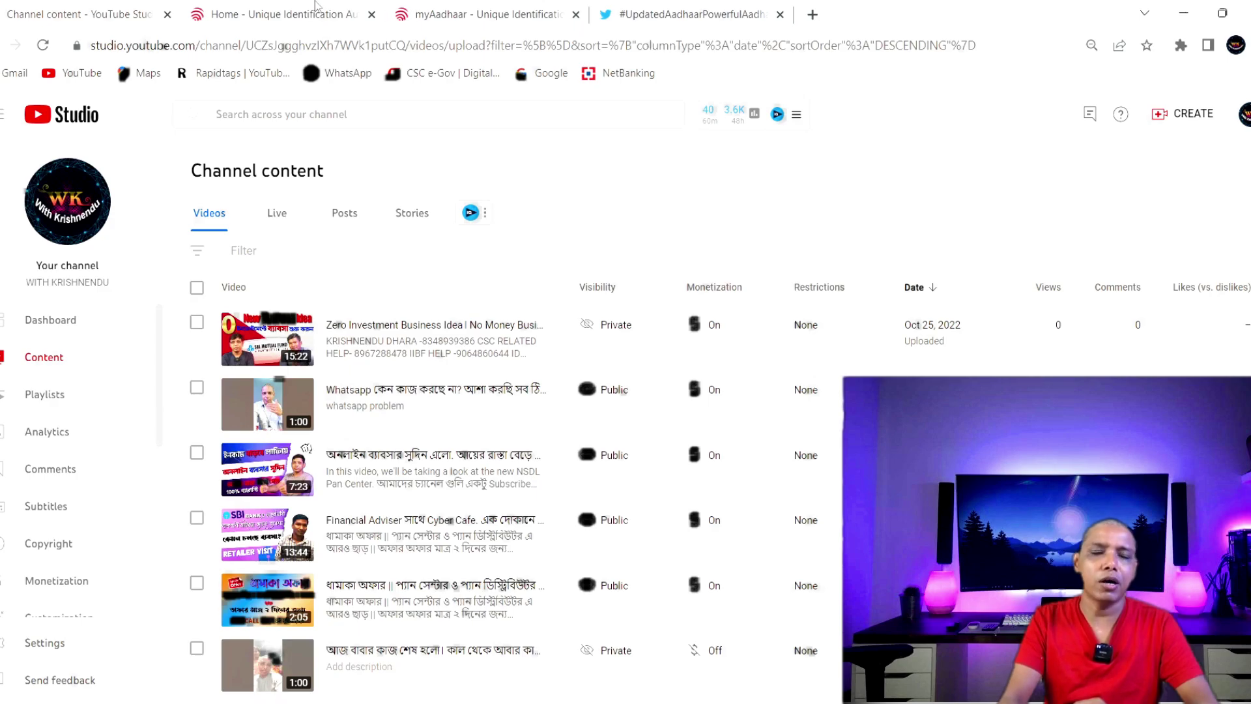
- Switch to Twitter and read the #UpdatedAadhaarPowerfulAadhaar posts for the benefits of an updated Aadhaar and the document update charges
{"action": "left_click", "coordinate": [759, 9]}
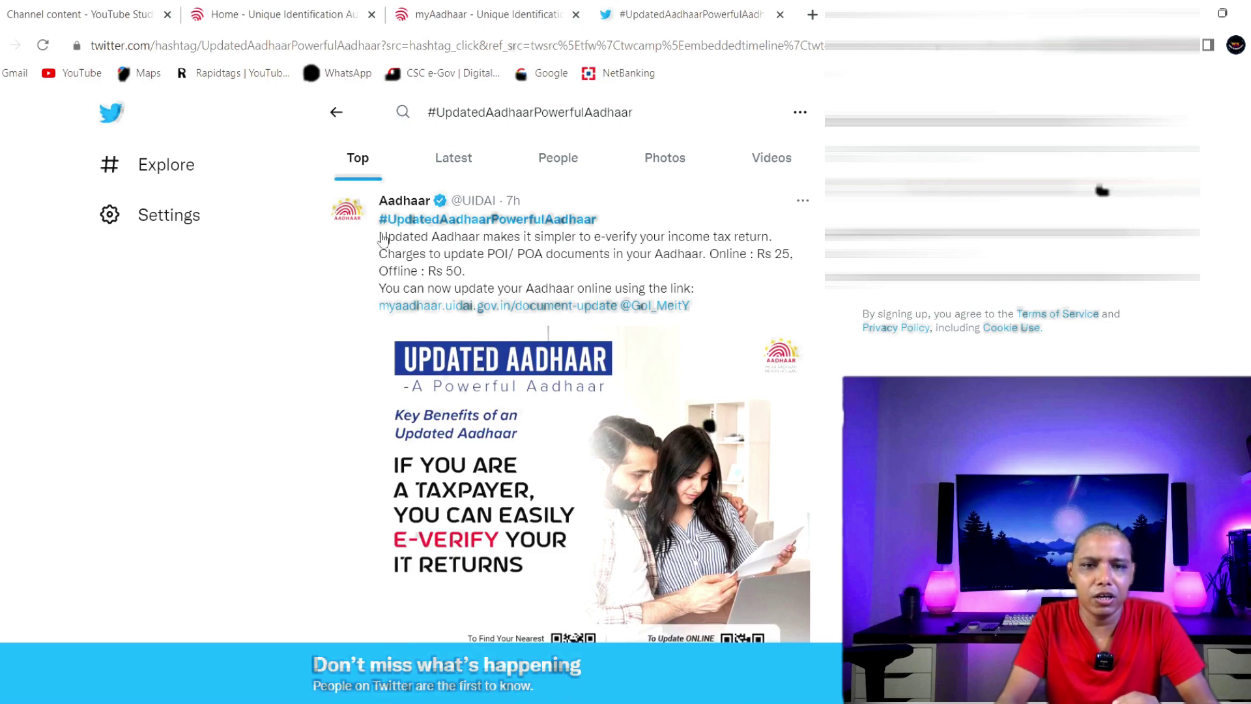
{"action": "scroll", "coordinate": [391, 246], "scroll_direction": "down", "scroll_amount": 3}
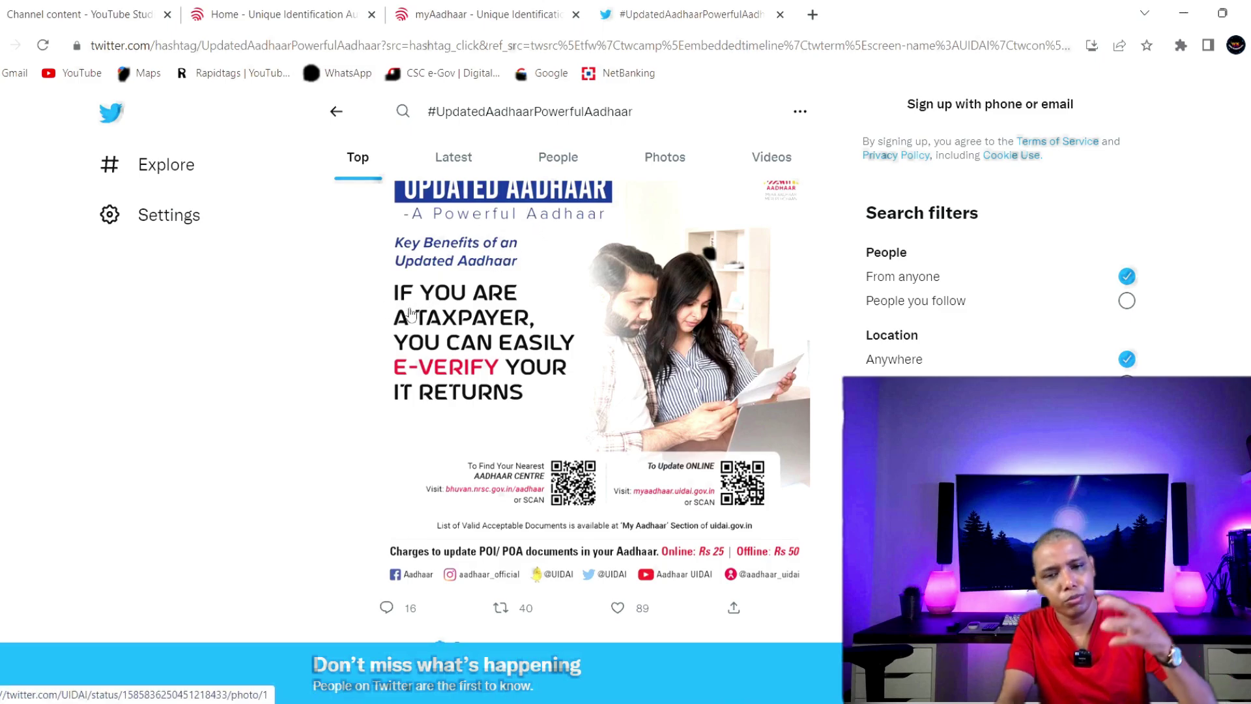
{"action": "scroll", "coordinate": [719, 400], "scroll_direction": "down", "scroll_amount": 8}
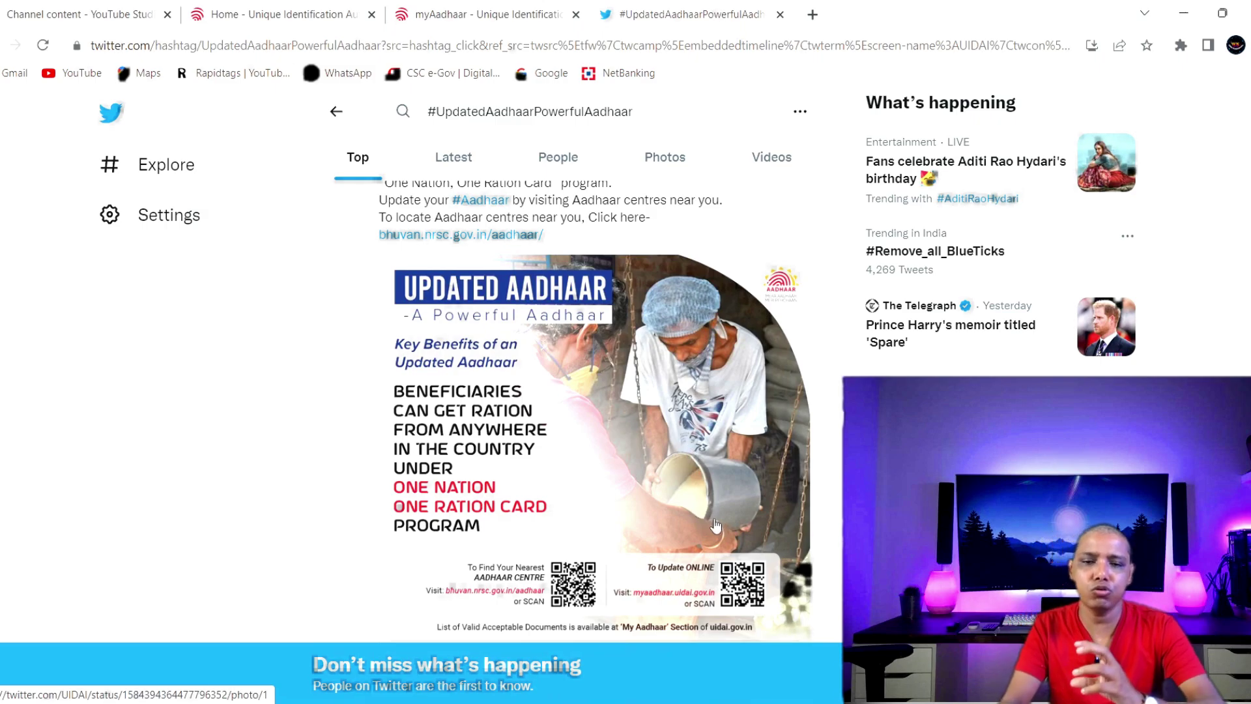
{"action": "scroll", "coordinate": [737, 463], "scroll_direction": "down", "scroll_amount": 1}
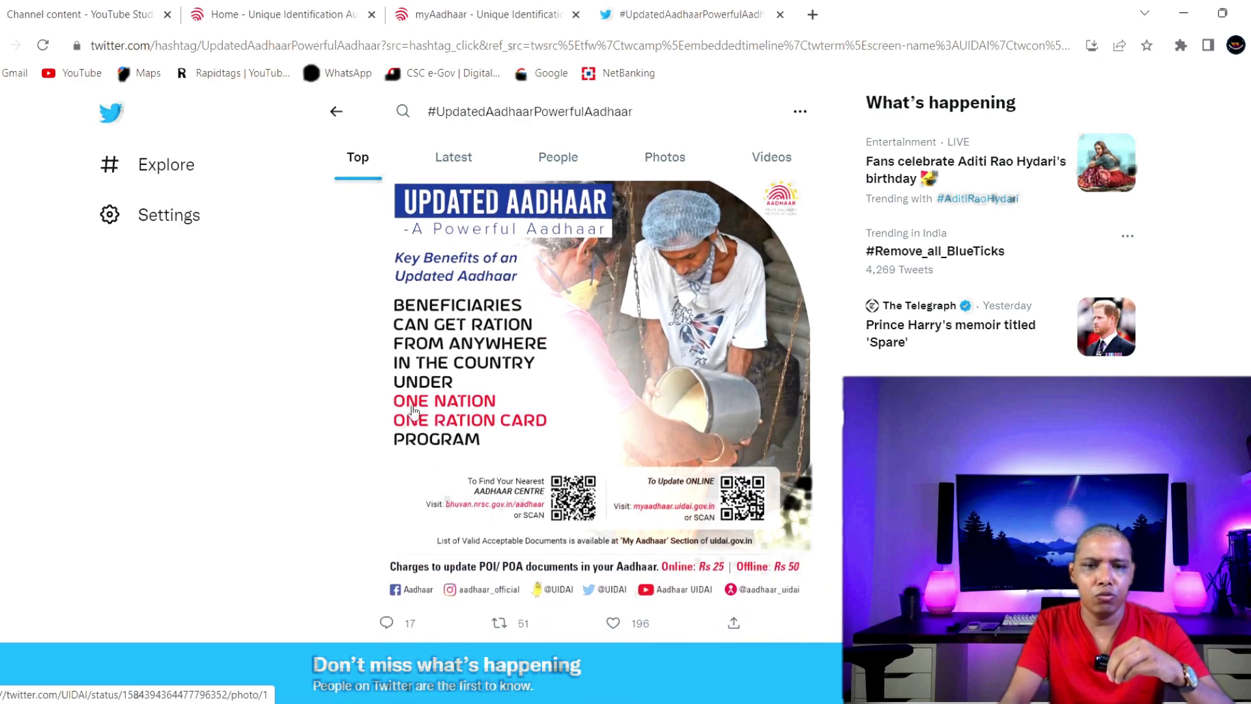
{"action": "scroll", "coordinate": [696, 359], "scroll_direction": "down", "scroll_amount": 4}
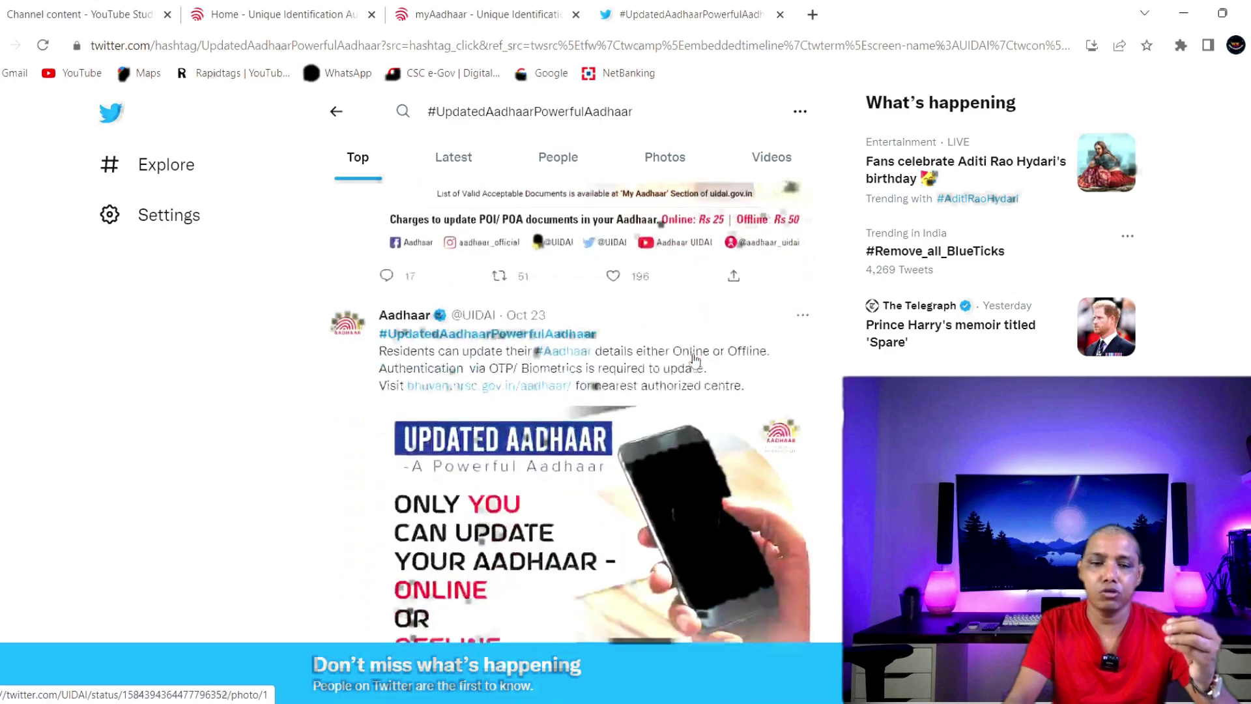
{"action": "scroll", "coordinate": [696, 359], "scroll_direction": "down", "scroll_amount": 2}
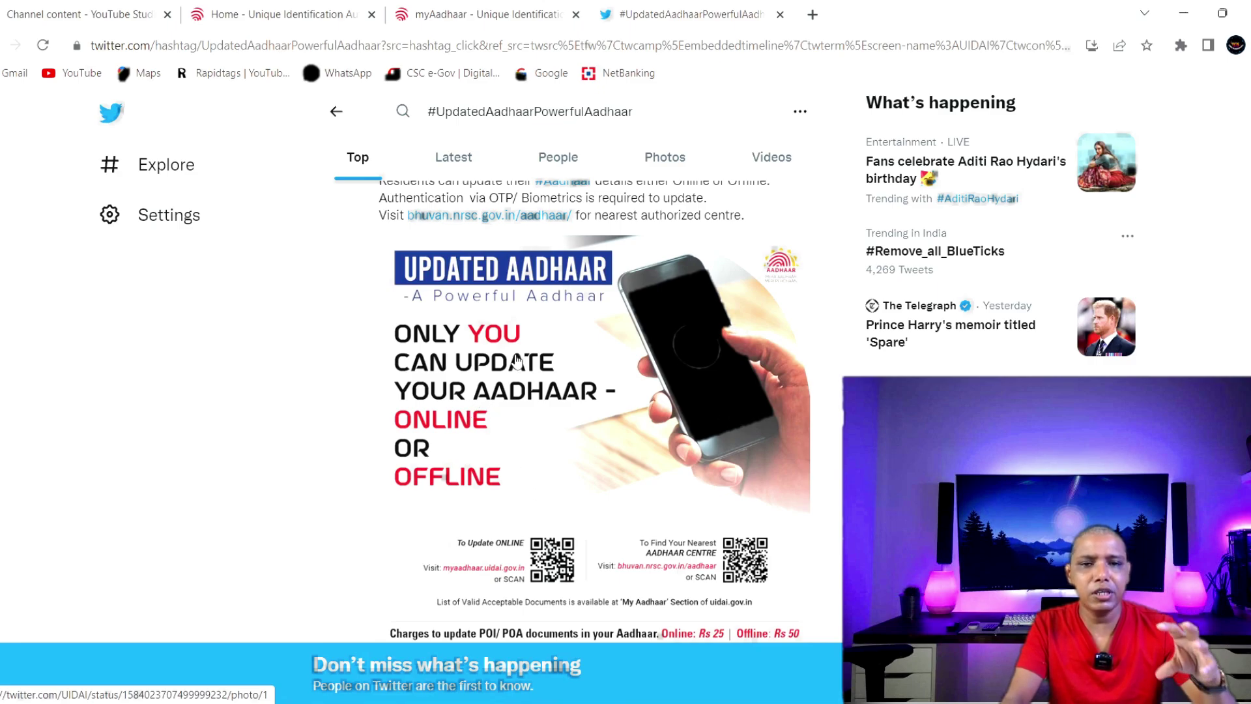
{"action": "scroll", "coordinate": [574, 378], "scroll_direction": "down", "scroll_amount": 7}
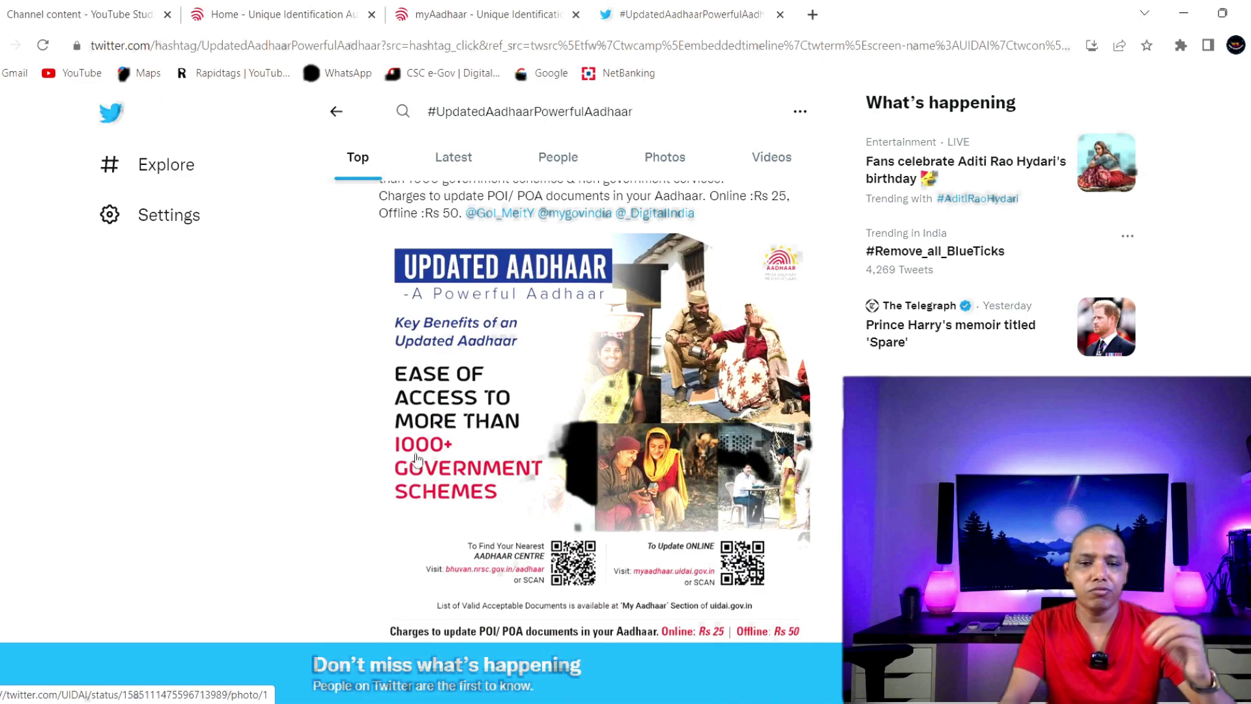
{"action": "scroll", "coordinate": [593, 404], "scroll_direction": "down", "scroll_amount": 8}
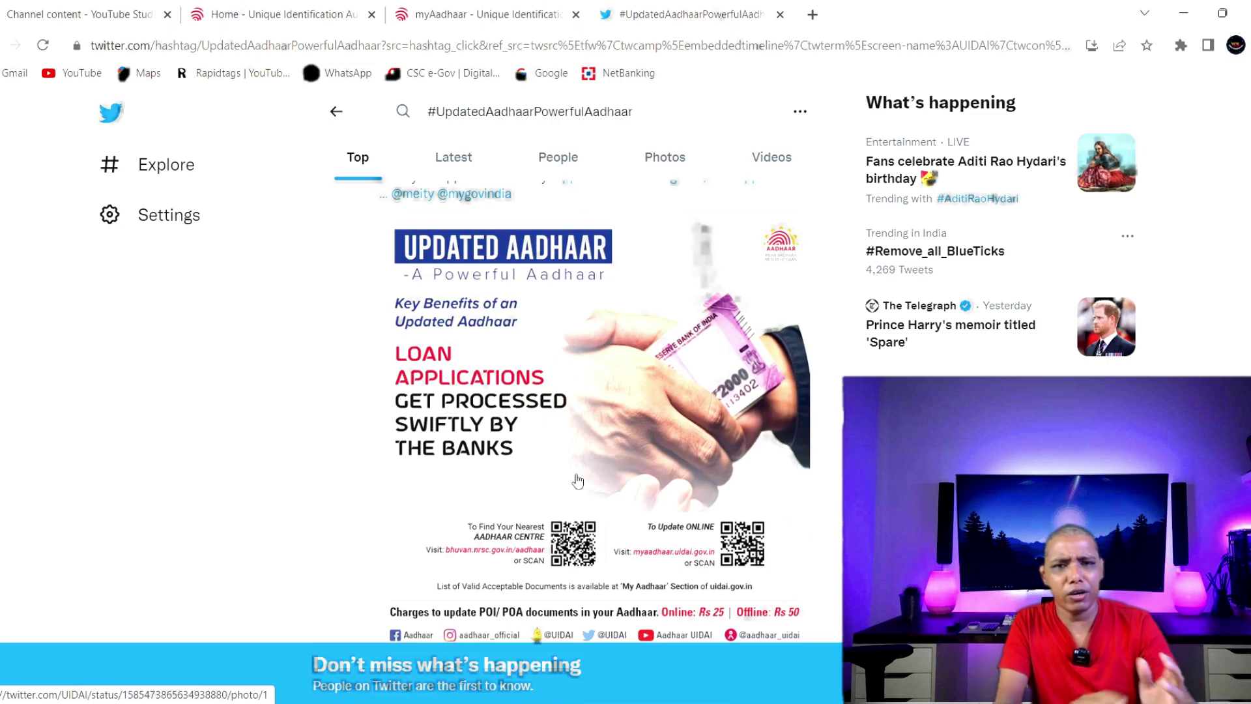
{"action": "scroll", "coordinate": [768, 423], "scroll_direction": "down", "scroll_amount": 1}
{"action": "scroll", "coordinate": [768, 423], "scroll_direction": "down", "scroll_amount": 10}
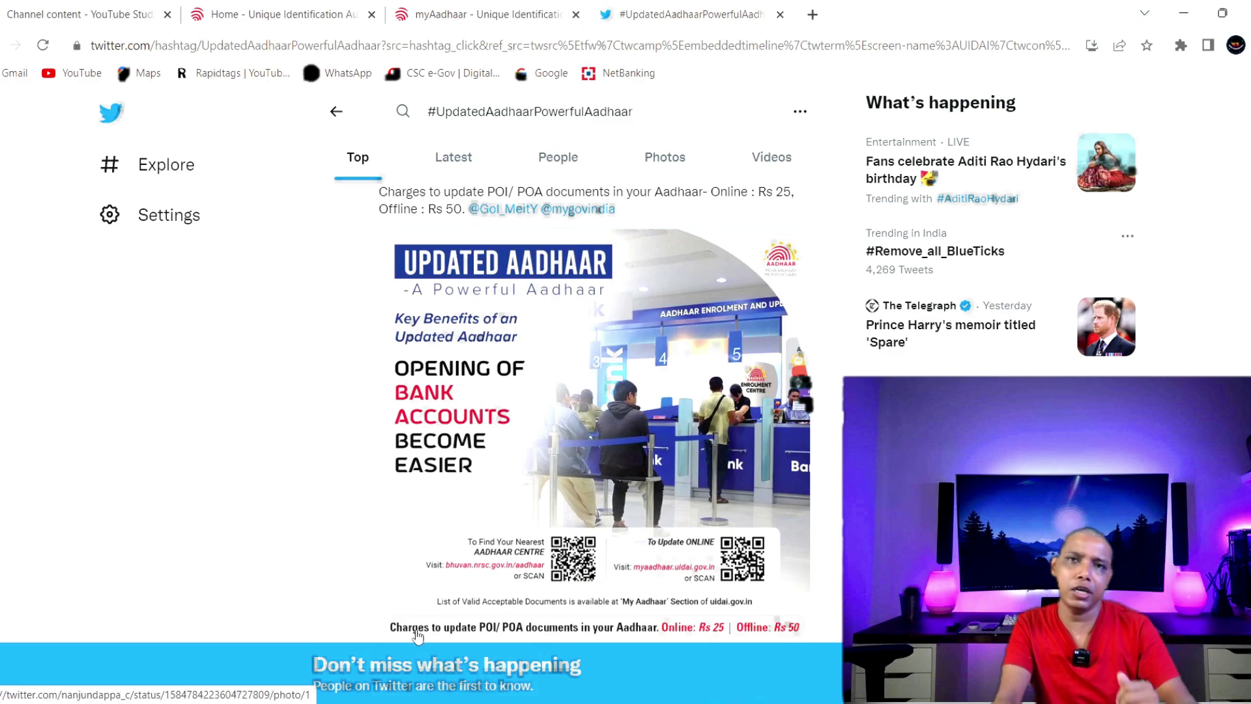
{"action": "scroll", "coordinate": [514, 508], "scroll_direction": "down", "scroll_amount": 5}
{"action": "scroll", "coordinate": [514, 508], "scroll_direction": "down", "scroll_amount": 7}
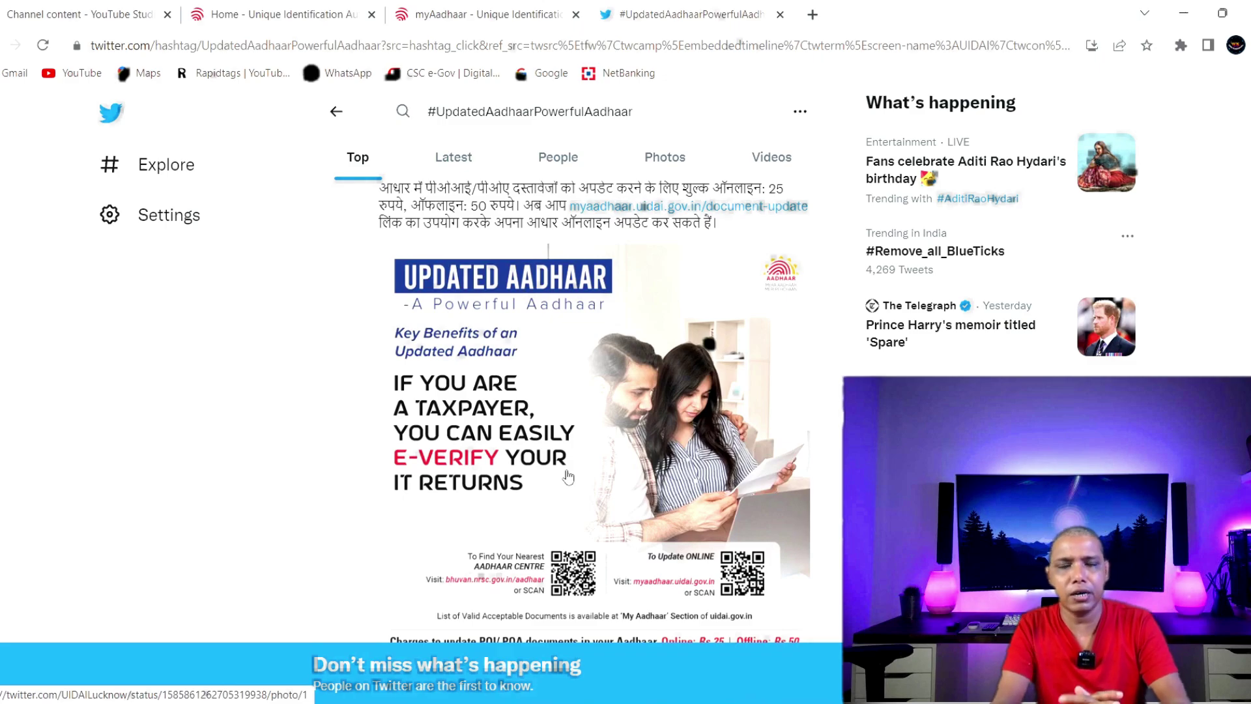
{"action": "scroll", "coordinate": [568, 477], "scroll_direction": "down", "scroll_amount": 15}
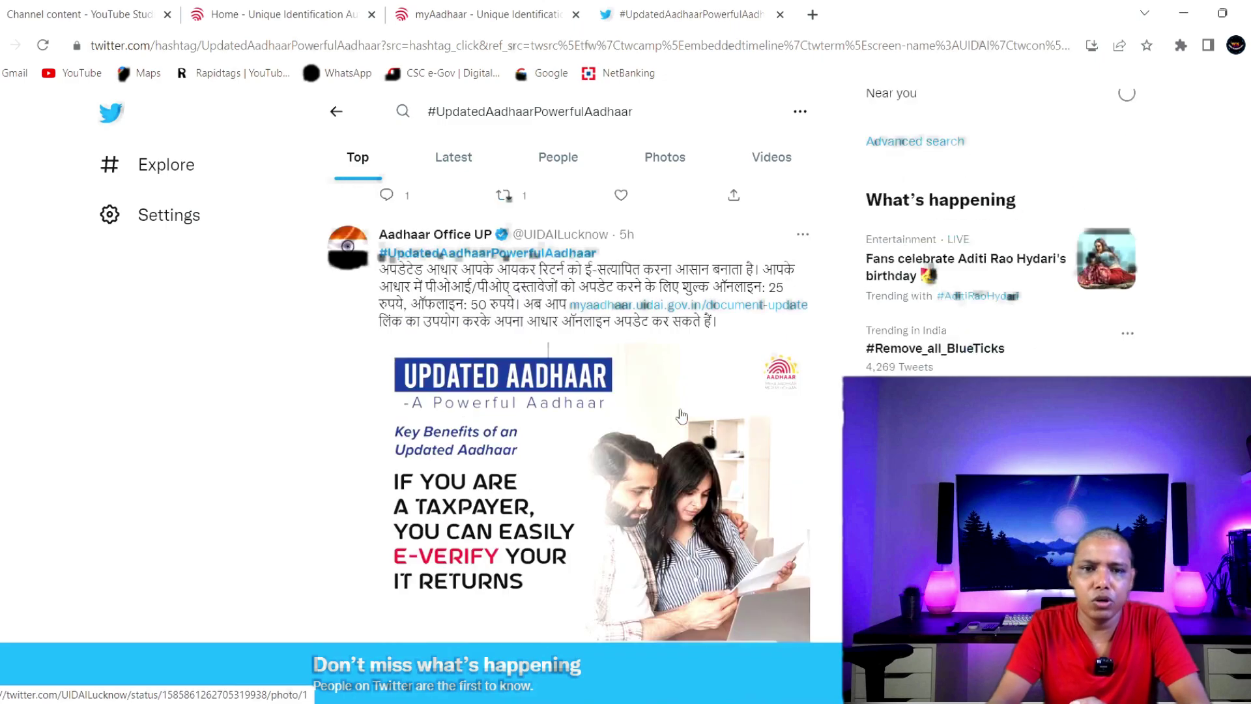
{"action": "scroll", "coordinate": [456, 234], "scroll_direction": "down", "scroll_amount": 10}
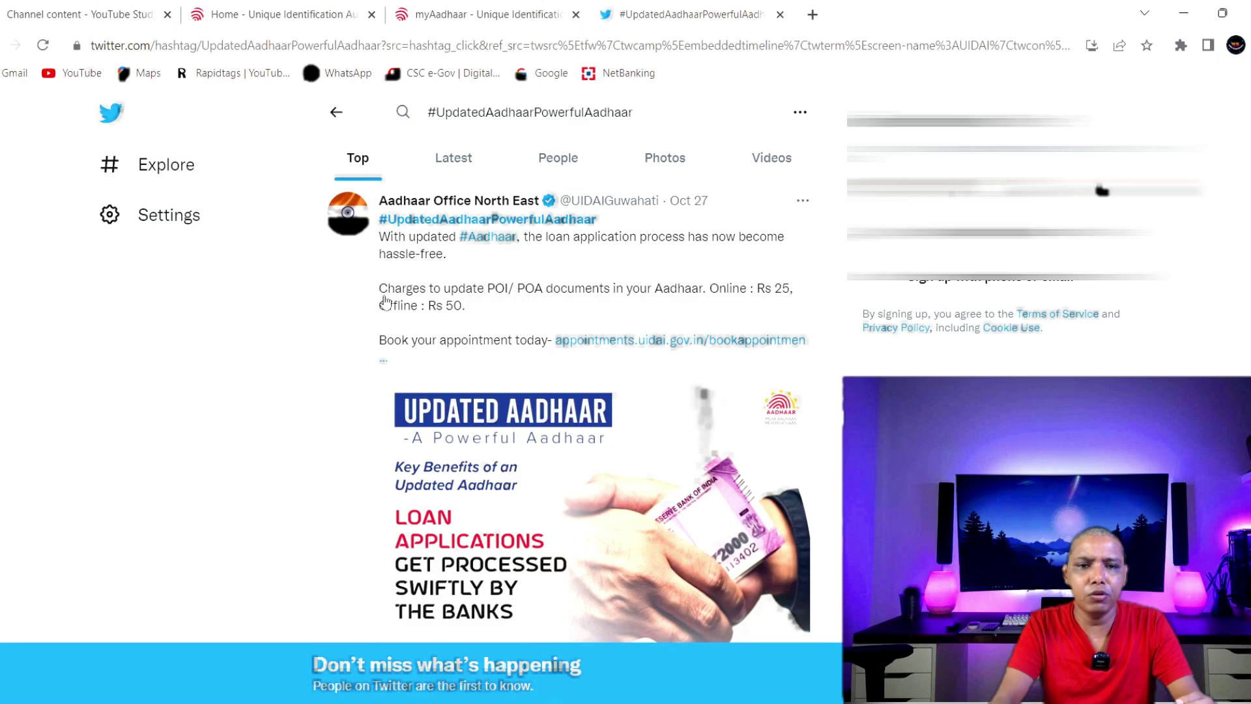
- Enlarge the page and open the appointment booking link from the Aadhaar Office North East post in a new tab
{"action": "key", "text": "ctrl+plus"}
{"action": "key", "text": "ctrl+plus"}
{"action": "key", "text": "ctrl+plus"}
{"action": "key", "text": "ctrl+plus"}
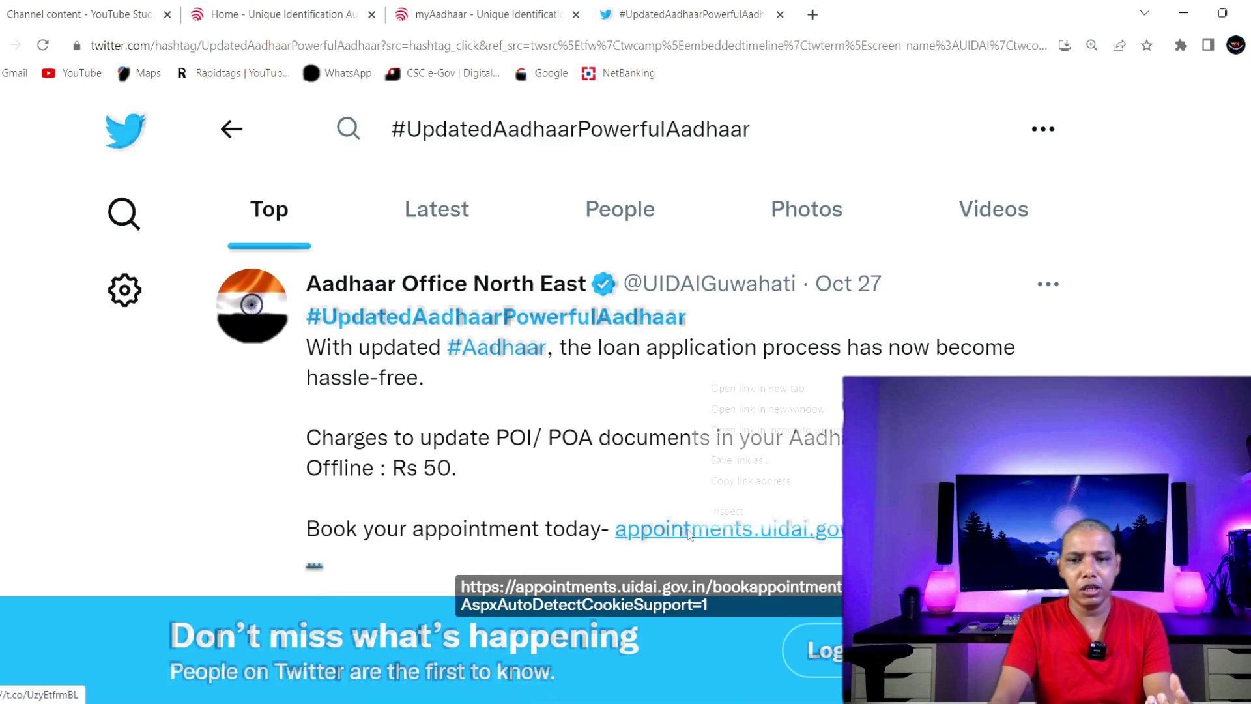
{"action": "right_click", "coordinate": [711, 529]}
{"action": "left_click", "coordinate": [774, 391]}
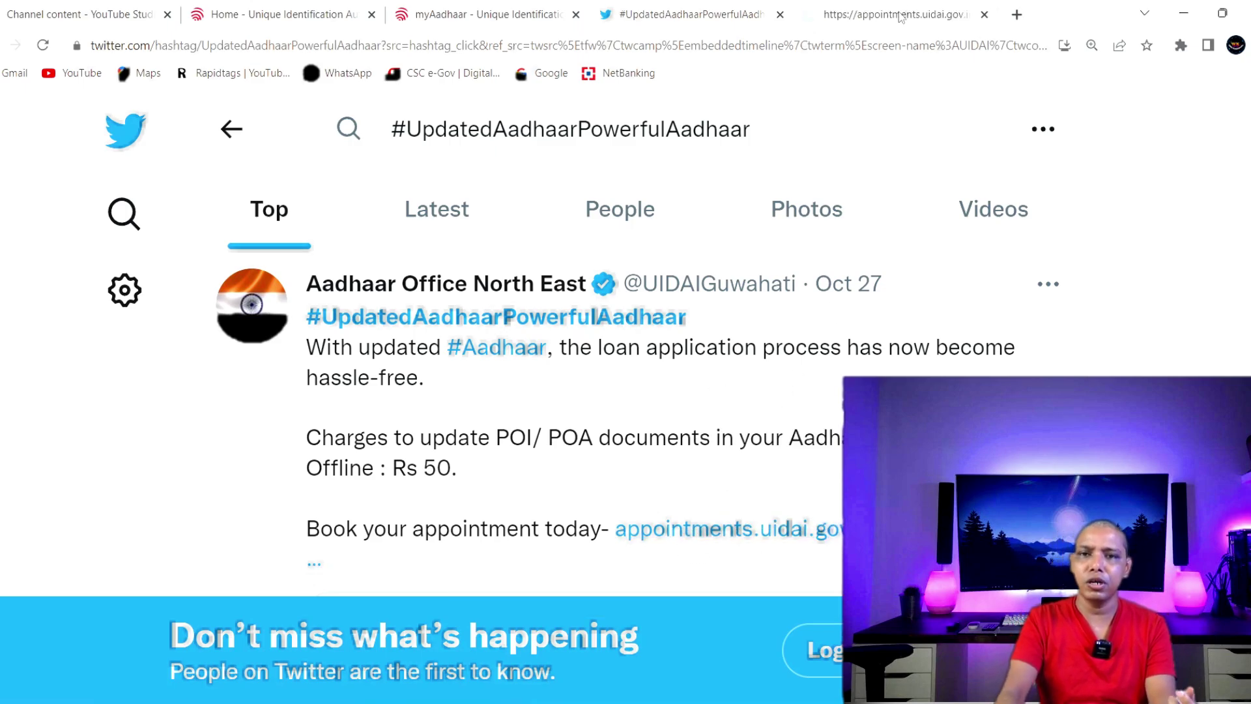
{"action": "left_click", "coordinate": [877, 15]}
{"action": "left_click", "coordinate": [659, 7]}
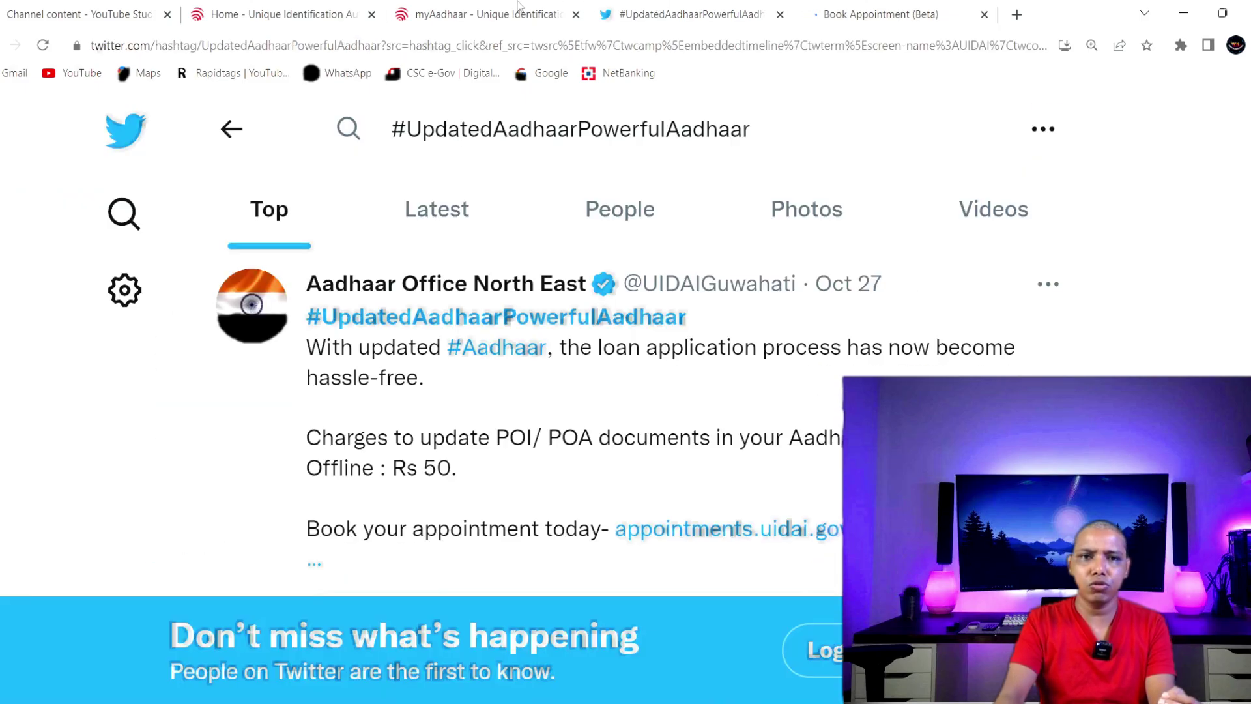
- Switch to the myAadhaar portal, enlarge its services page and open the Document Update service
{"action": "left_click", "coordinate": [489, 14]}
{"action": "scroll", "coordinate": [915, 347], "scroll_direction": "up", "scroll_amount": 3}
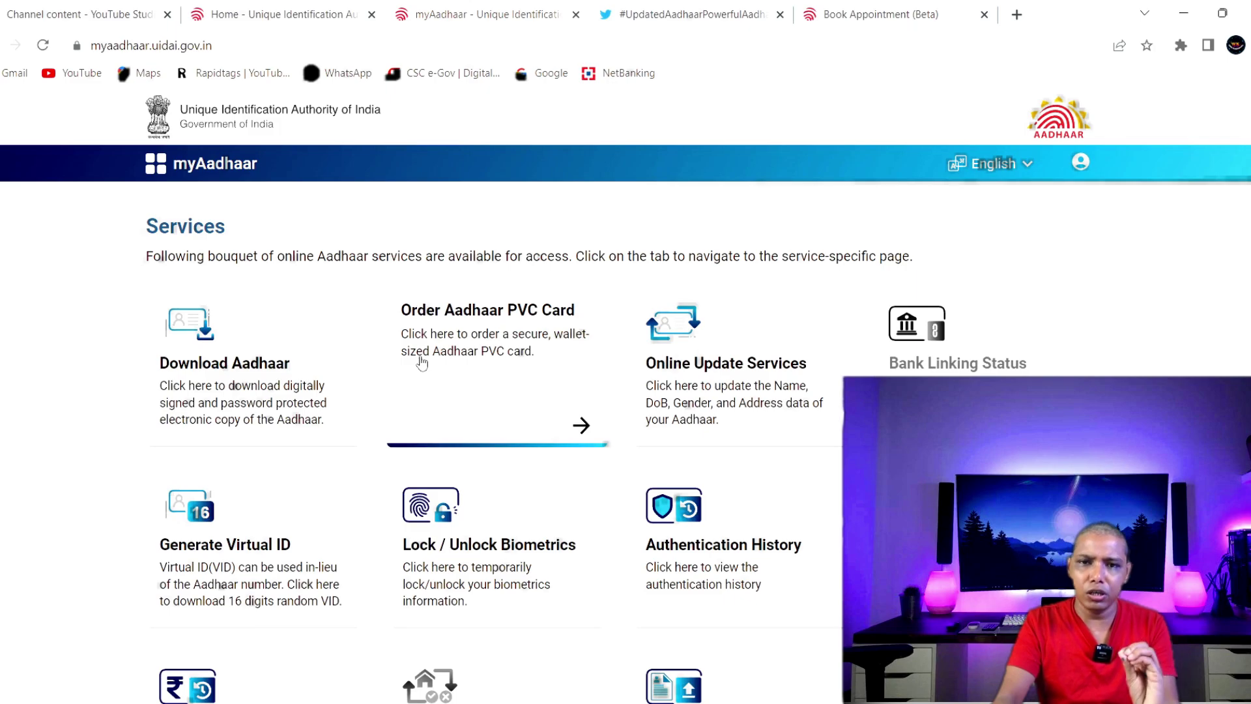
{"action": "scroll", "coordinate": [430, 280], "scroll_direction": "down", "scroll_amount": 4}
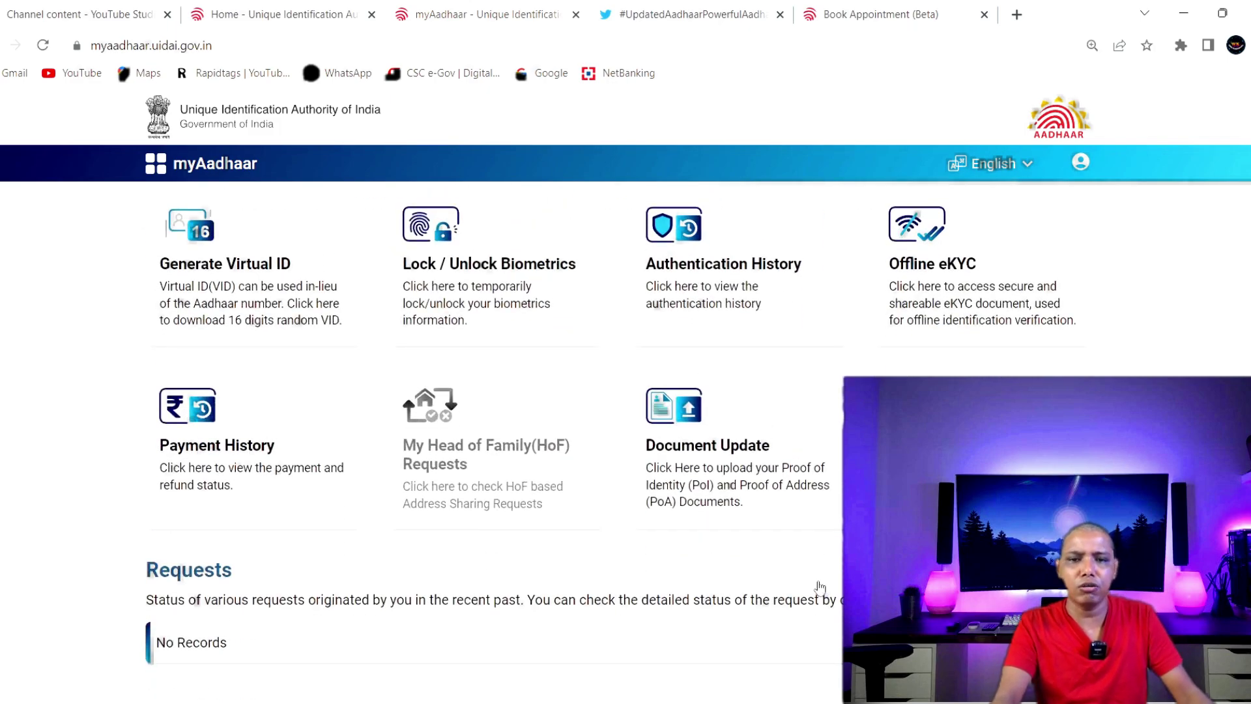
{"action": "scroll", "coordinate": [819, 587], "scroll_direction": "up", "scroll_amount": 5}
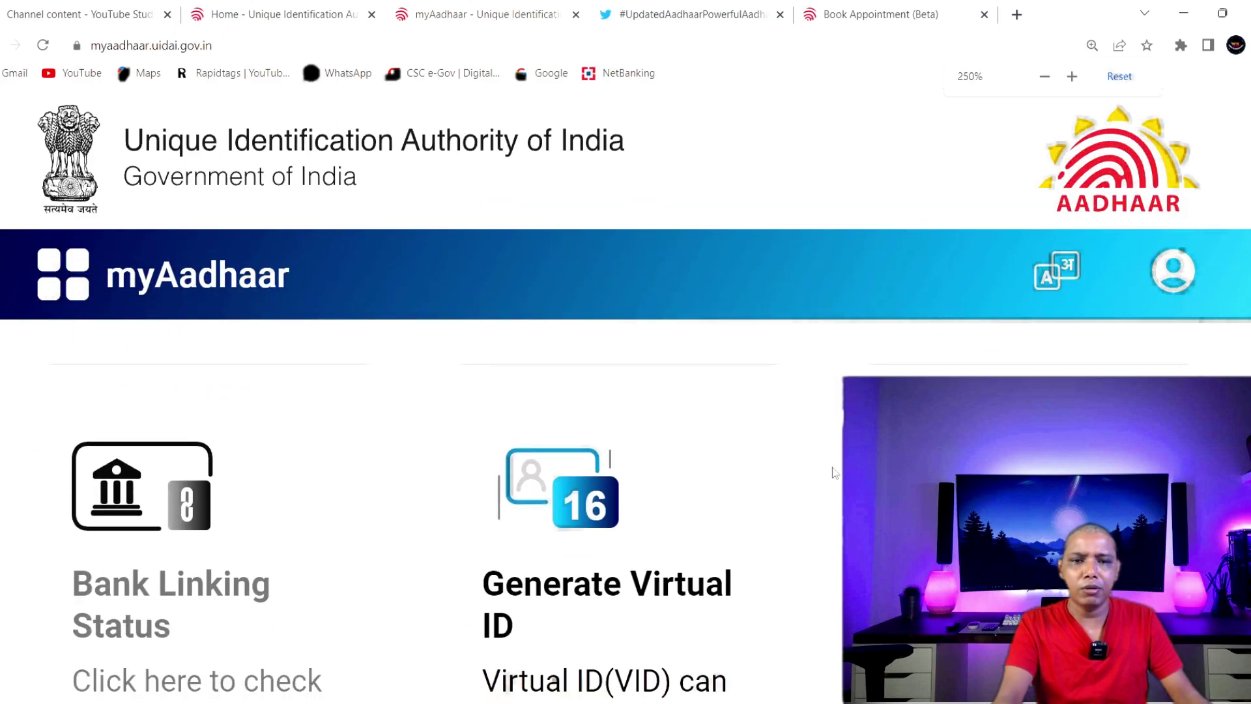
{"action": "scroll", "coordinate": [834, 472], "scroll_direction": "down", "scroll_amount": 10}
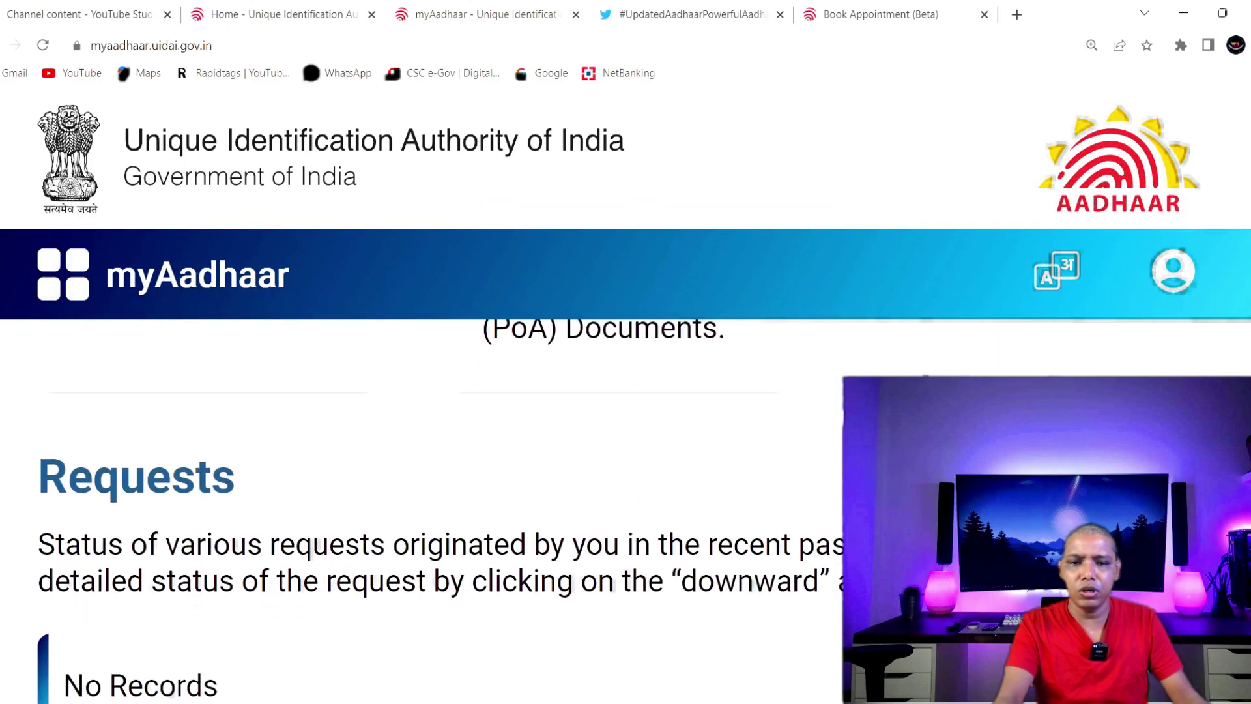
{"action": "scroll", "coordinate": [417, 512], "scroll_direction": "up", "scroll_amount": 3}
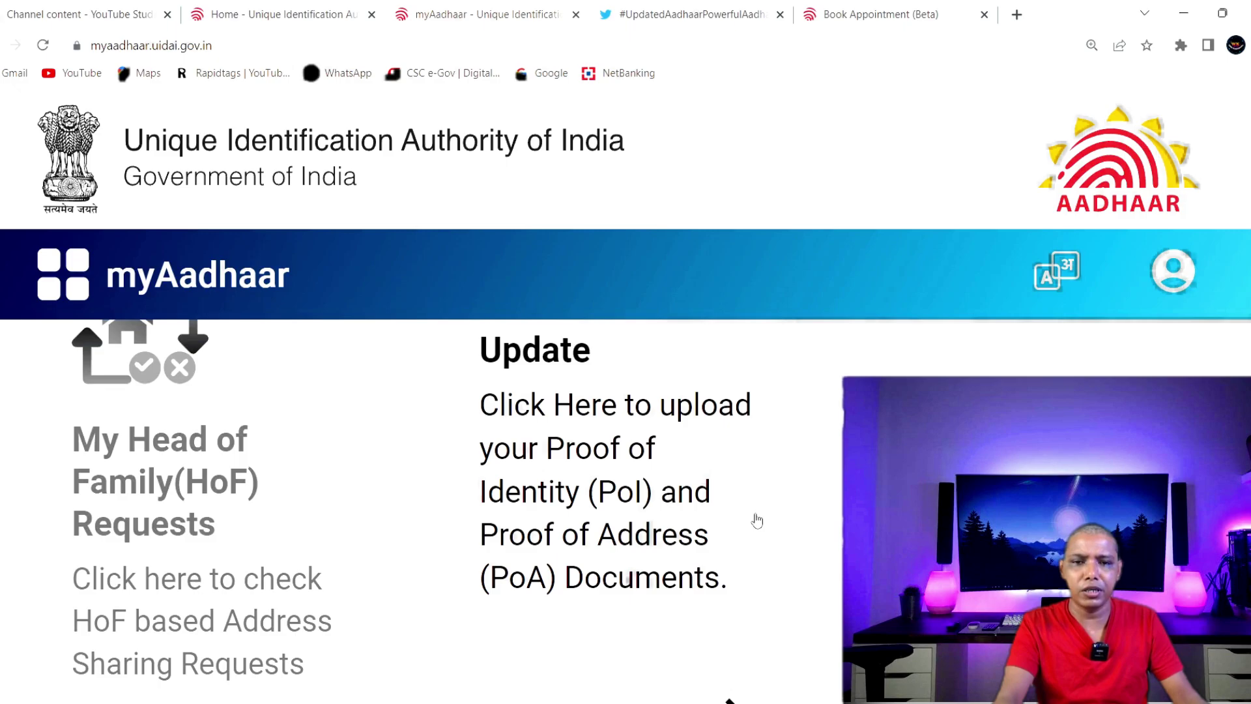
{"action": "key", "text": "ctrl+minus"}
{"action": "scroll", "coordinate": [817, 509], "scroll_direction": "up", "scroll_amount": 2}
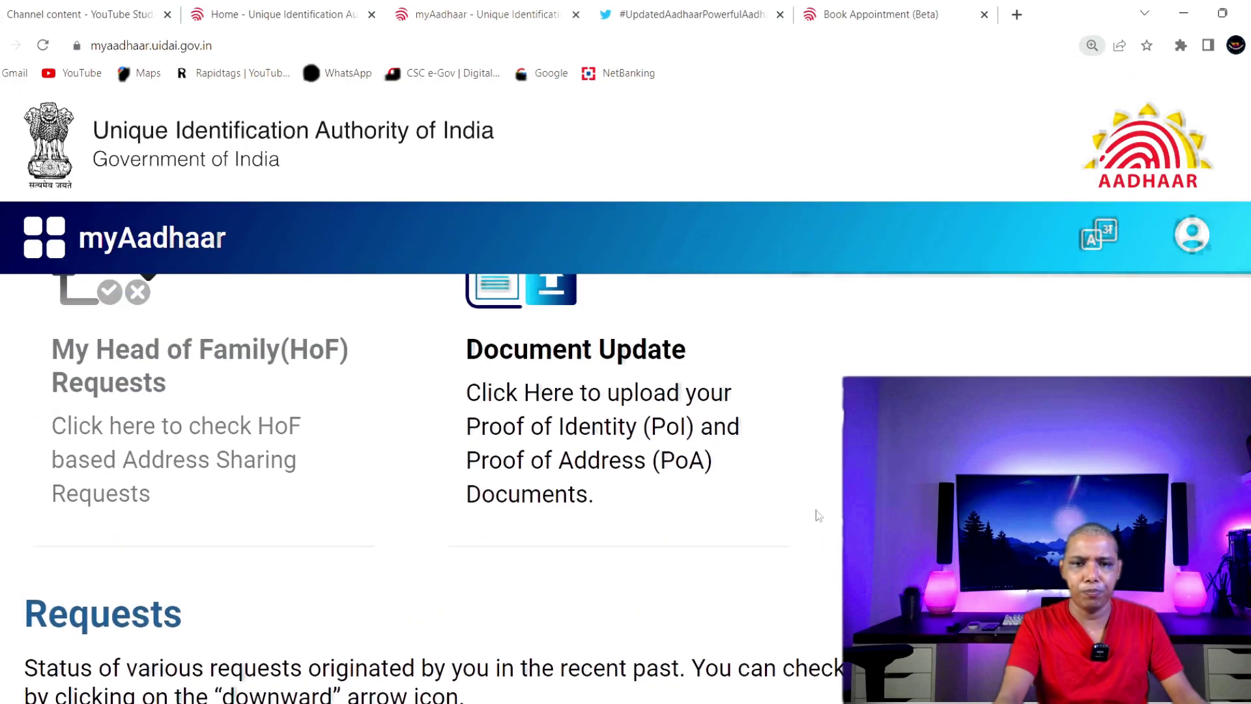
{"action": "scroll", "coordinate": [734, 503], "scroll_direction": "up", "scroll_amount": 3}
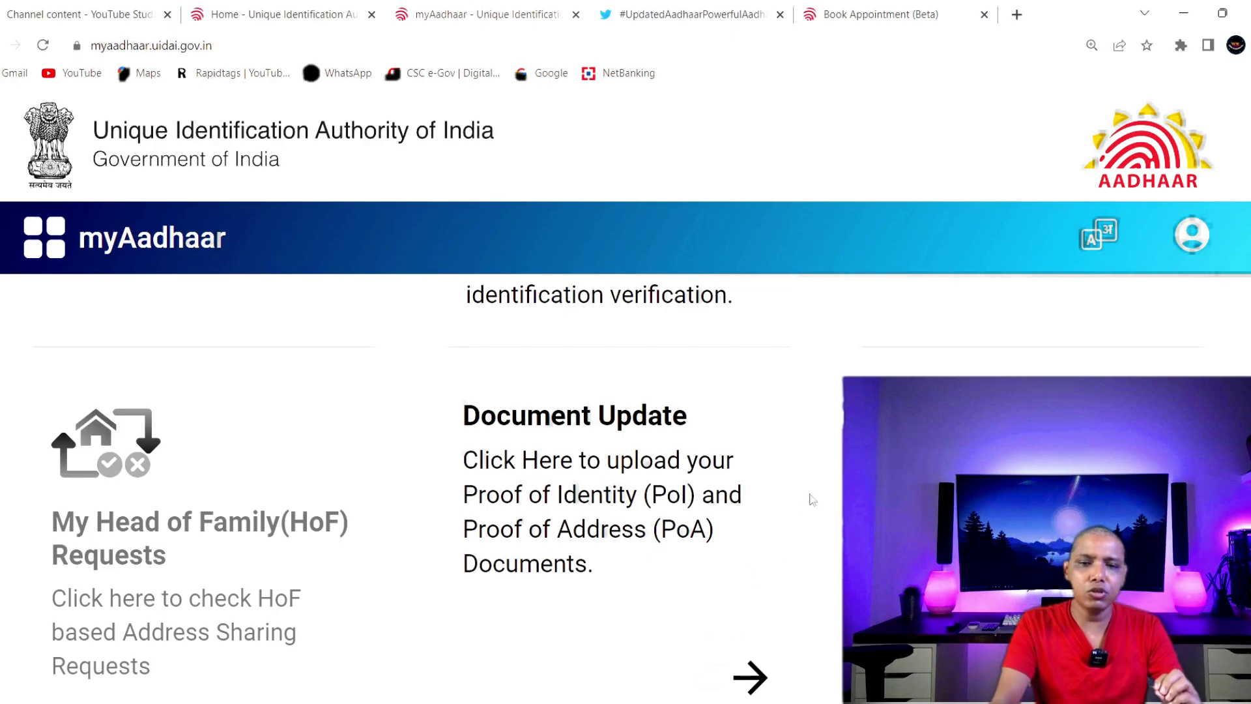
{"action": "scroll", "coordinate": [765, 515], "scroll_direction": "down", "scroll_amount": 1}
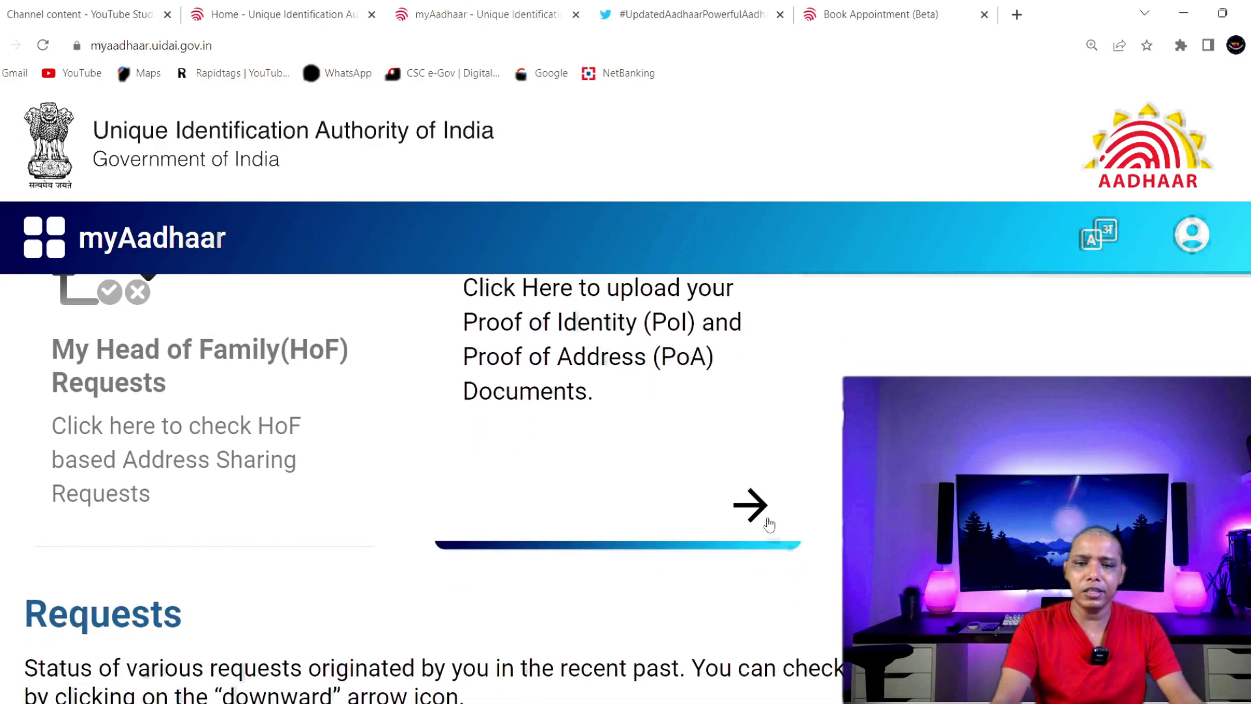
{"action": "left_click", "coordinate": [763, 515]}
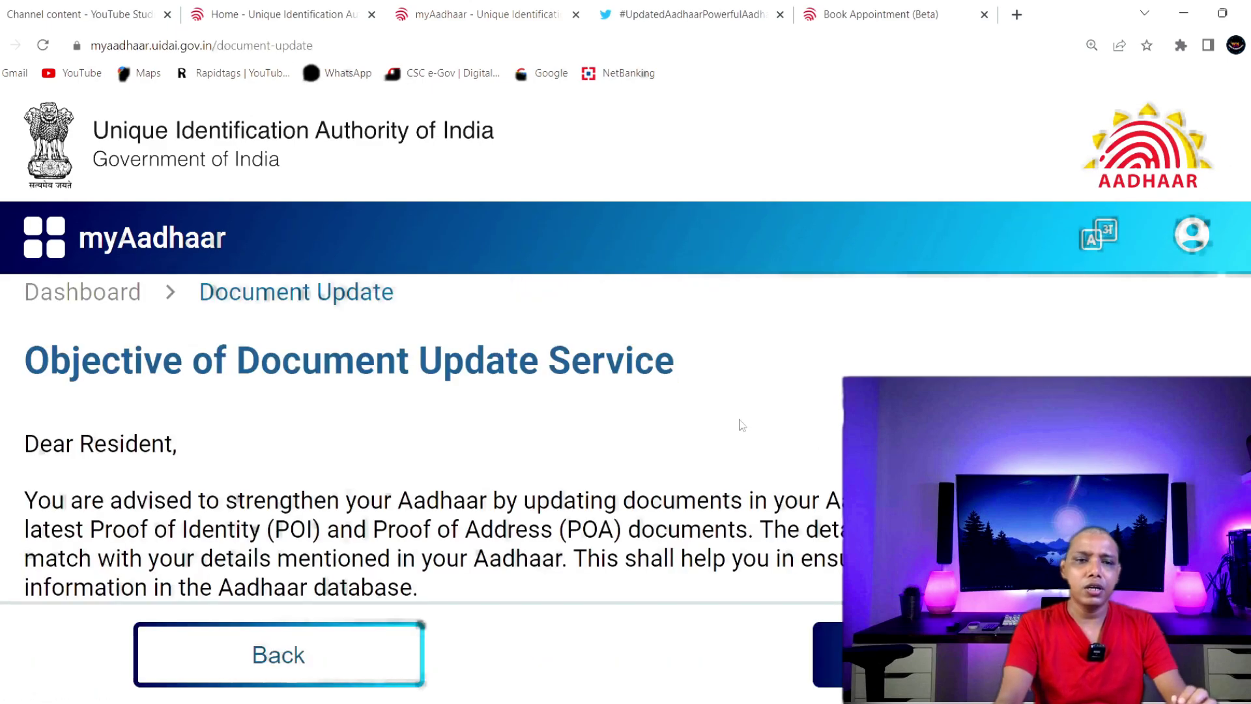
- Reduce the page zoom to 175% and highlight the Objective of Document Update Service heading and its first advisory paragraph
{"action": "key", "text": "ctrl+minus"}
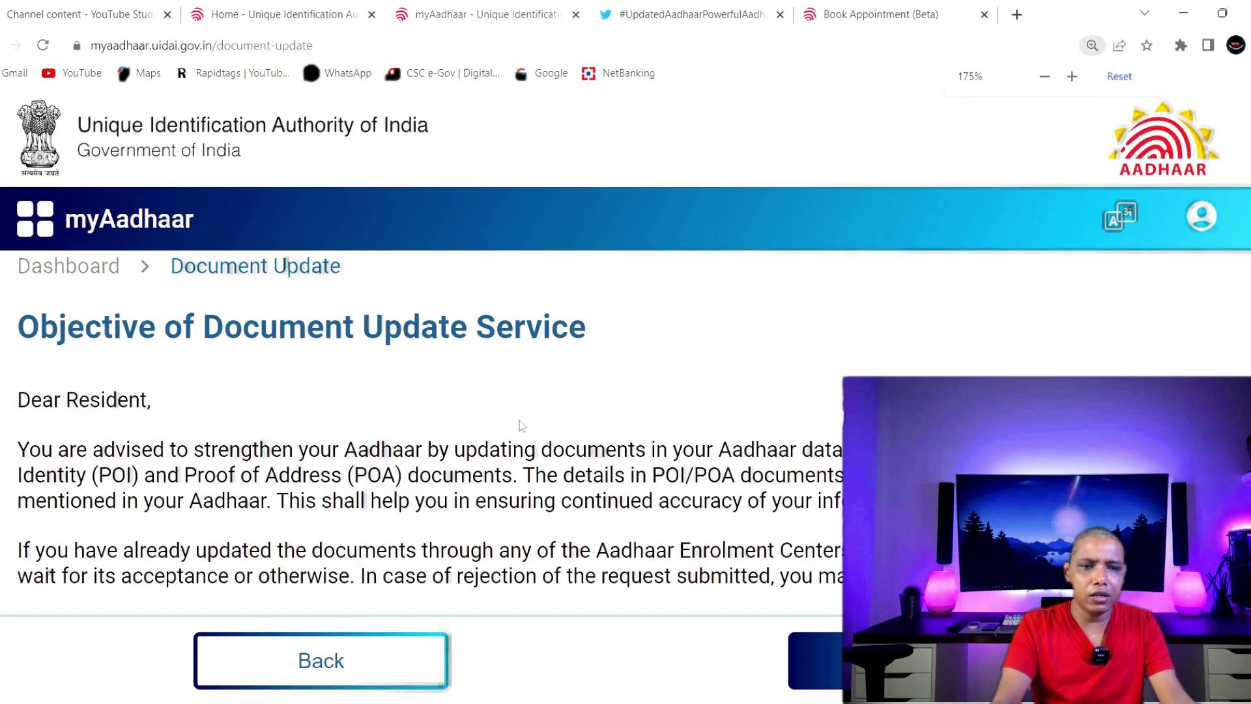
{"action": "left_click_drag", "start_coordinate": [20, 355], "coordinate": [662, 296]}
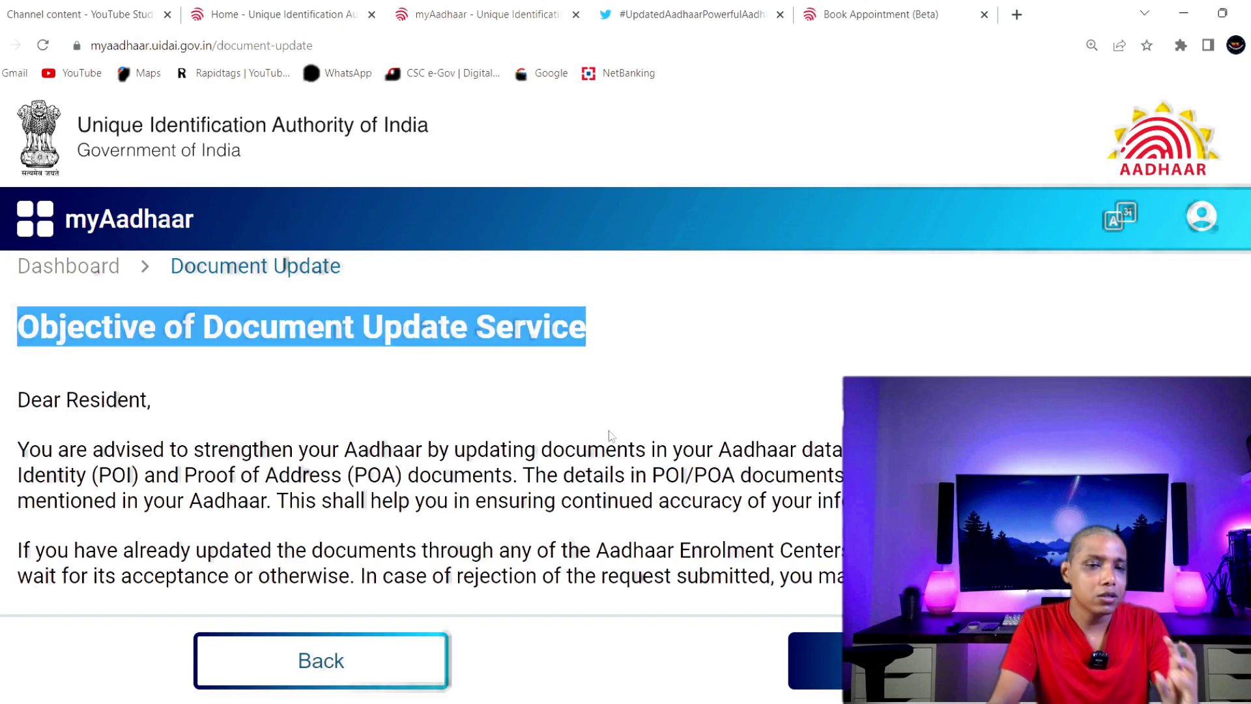
{"action": "left_click_drag", "start_coordinate": [22, 425], "coordinate": [151, 400]}
{"action": "left_click", "coordinate": [101, 448]}
{"action": "left_click_drag", "start_coordinate": [18, 450], "coordinate": [850, 518]}
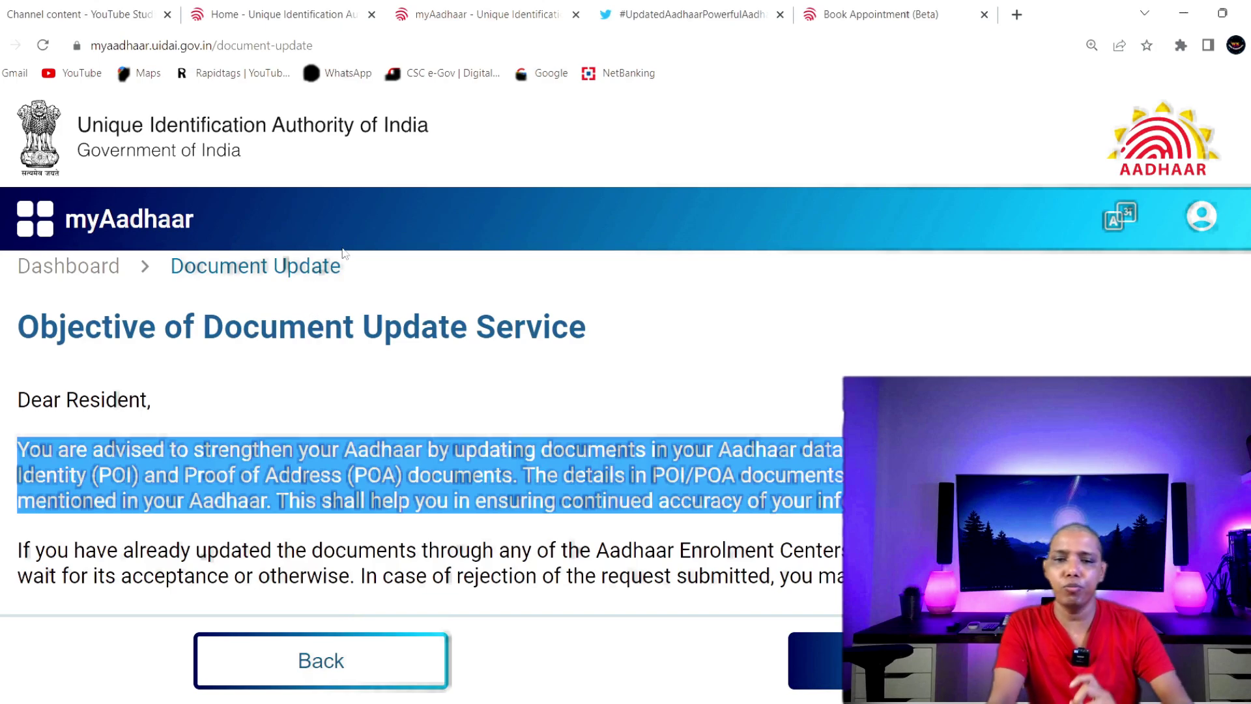
- Highlight the advisory paragraphs about documents already updated through Aadhaar Enrolment Centers and about demographic details not covered by this service
{"action": "scroll", "coordinate": [344, 253], "scroll_direction": "down", "scroll_amount": 1}
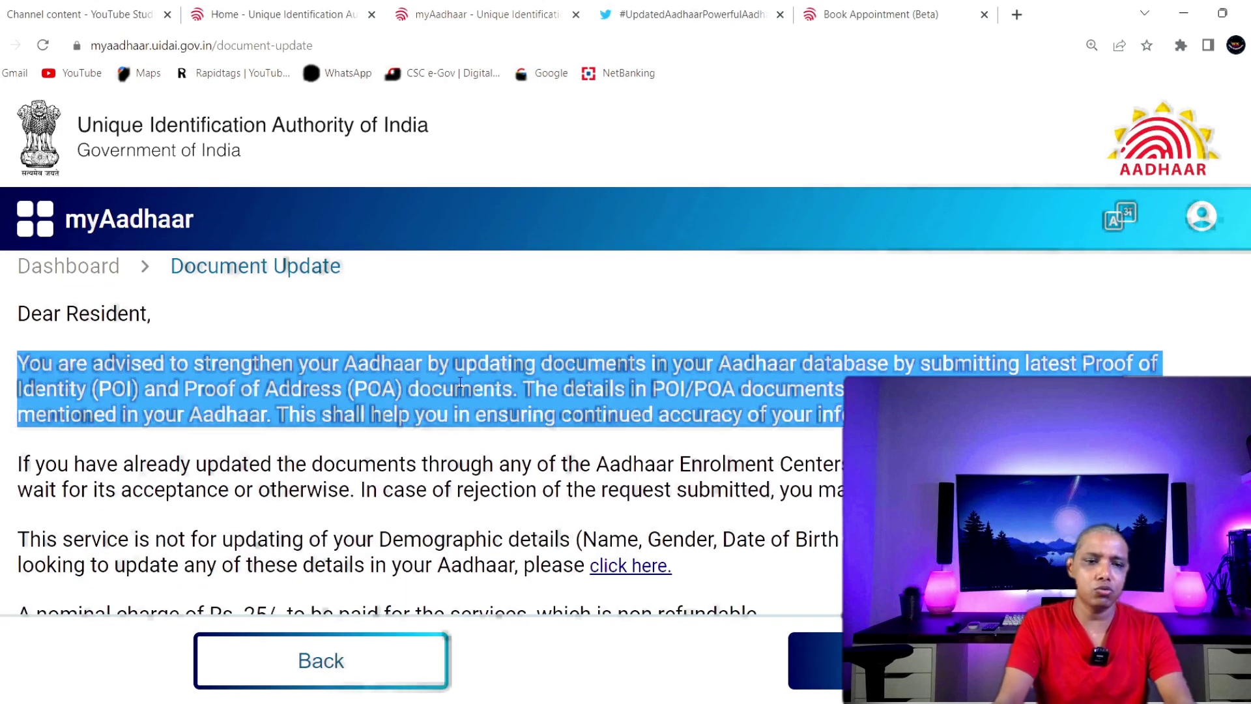
{"action": "left_click_drag", "start_coordinate": [3, 454], "coordinate": [861, 490]}
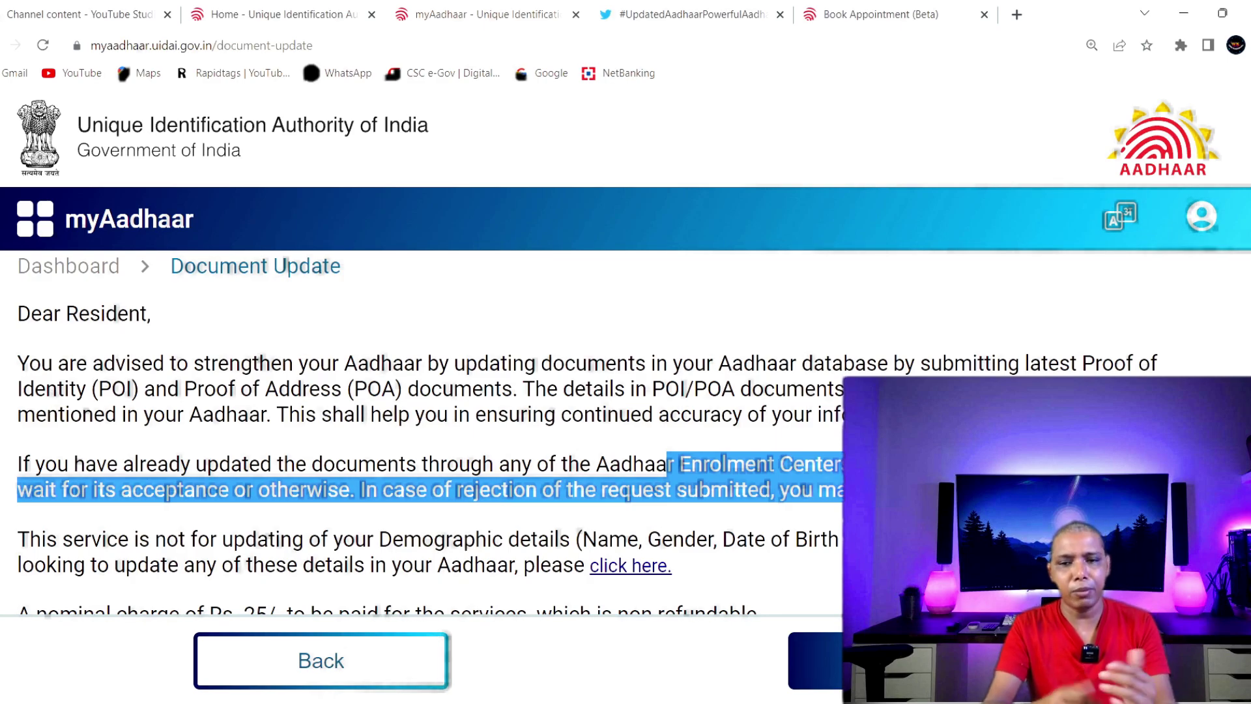
{"action": "scroll", "coordinate": [430, 391], "scroll_direction": "down", "scroll_amount": 1}
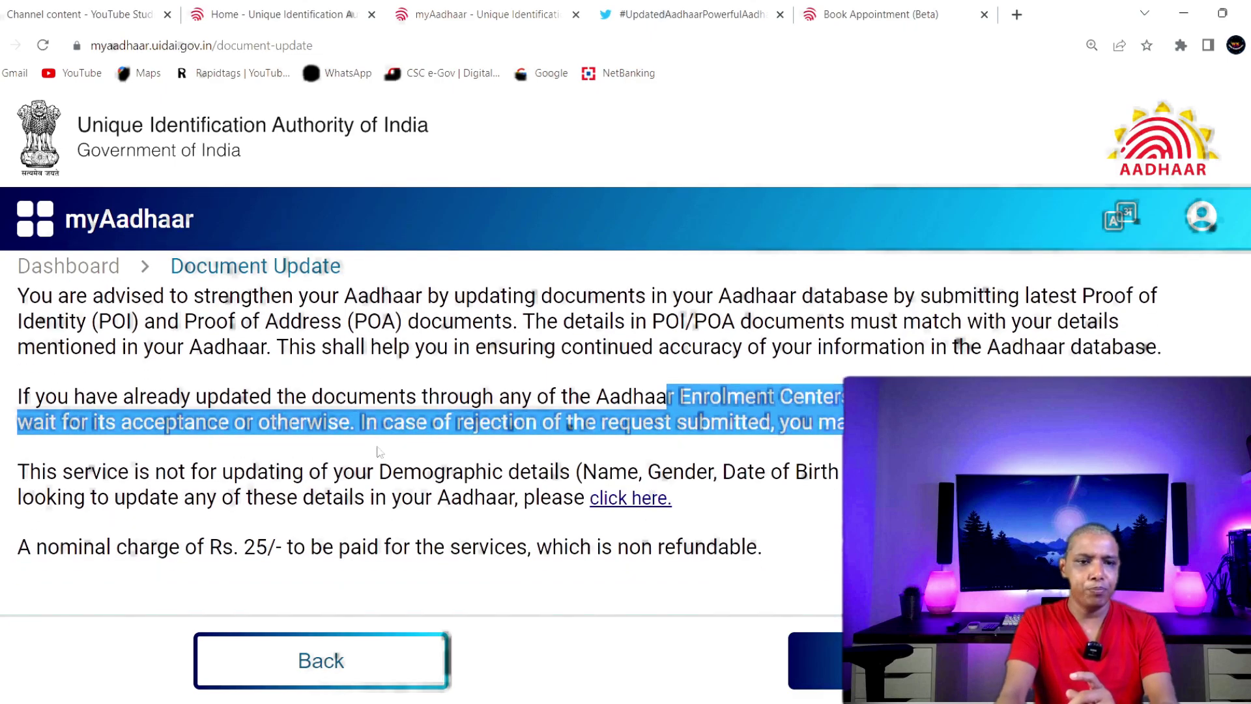
{"action": "left_click_drag", "start_coordinate": [840, 471], "coordinate": [28, 475]}
{"action": "left_click", "coordinate": [3, 486]}
{"action": "left_click_drag", "start_coordinate": [268, 471], "coordinate": [577, 512]}
- Follow the link for updating demographic details and open the Update Aadhaar Online service
{"action": "right_click", "coordinate": [653, 500]}
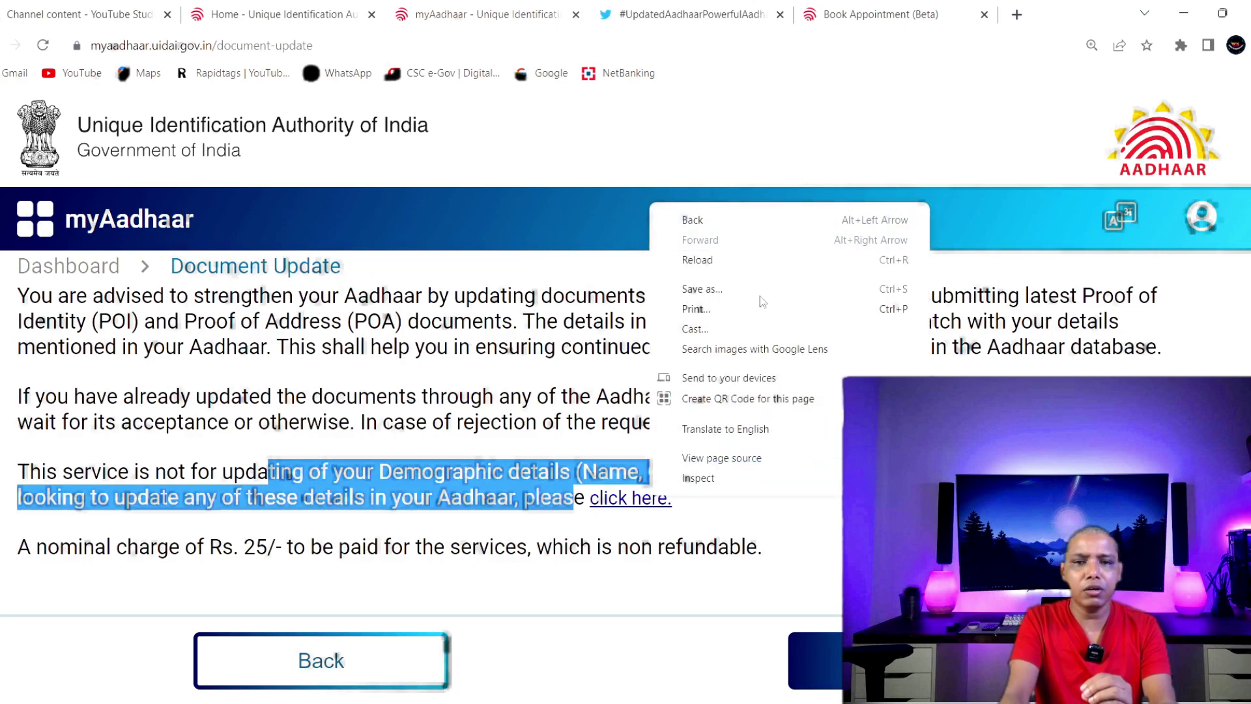
{"action": "left_click", "coordinate": [653, 502]}
{"action": "left_click", "coordinate": [655, 502]}
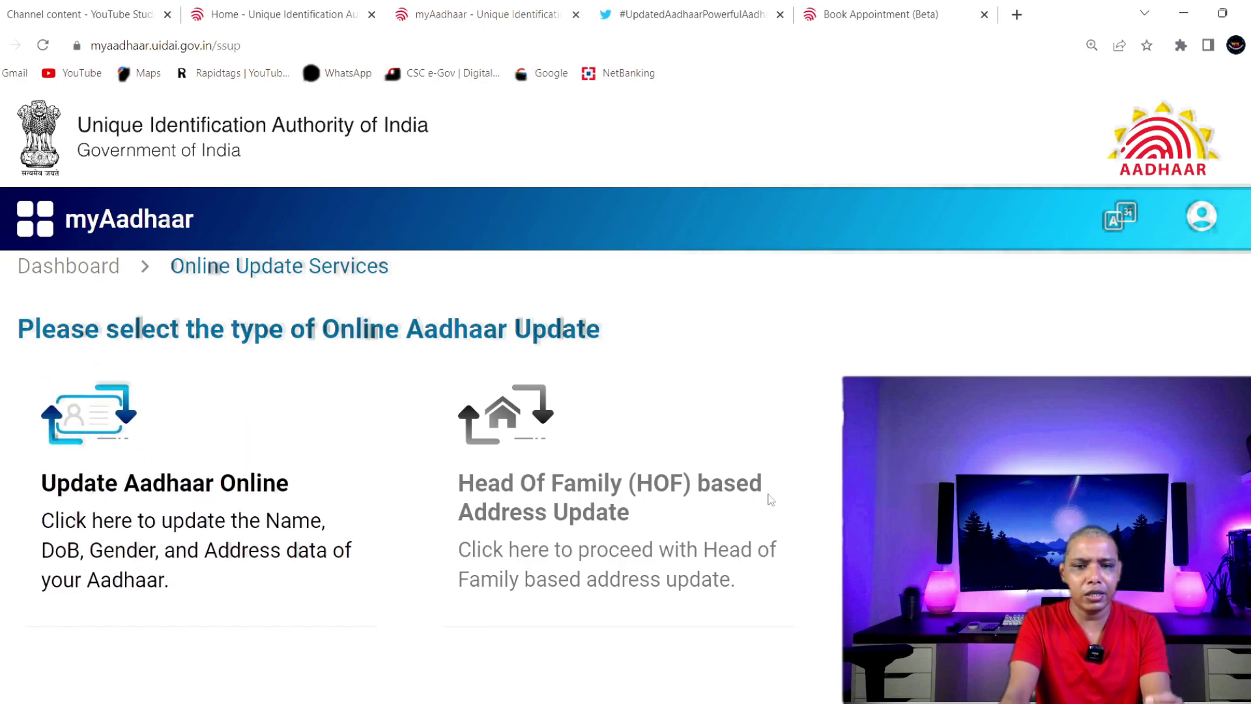
{"action": "scroll", "coordinate": [652, 495], "scroll_direction": "down", "scroll_amount": 2}
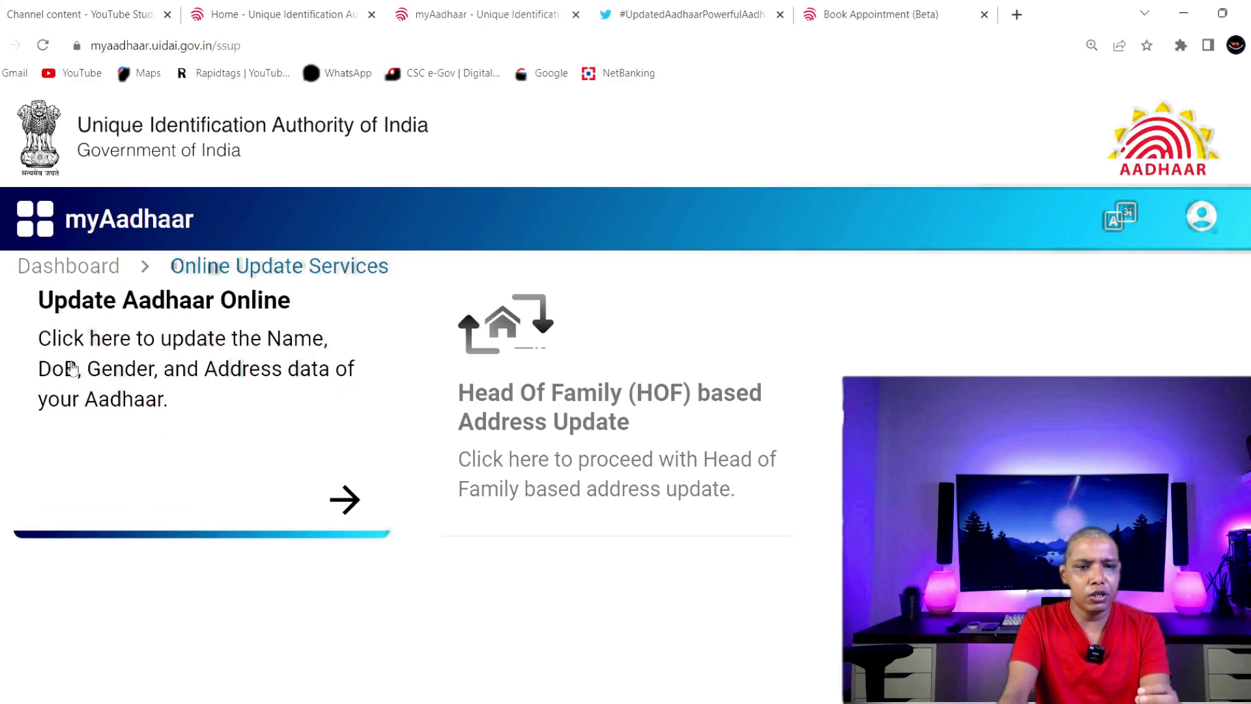
{"action": "left_click", "coordinate": [254, 410]}
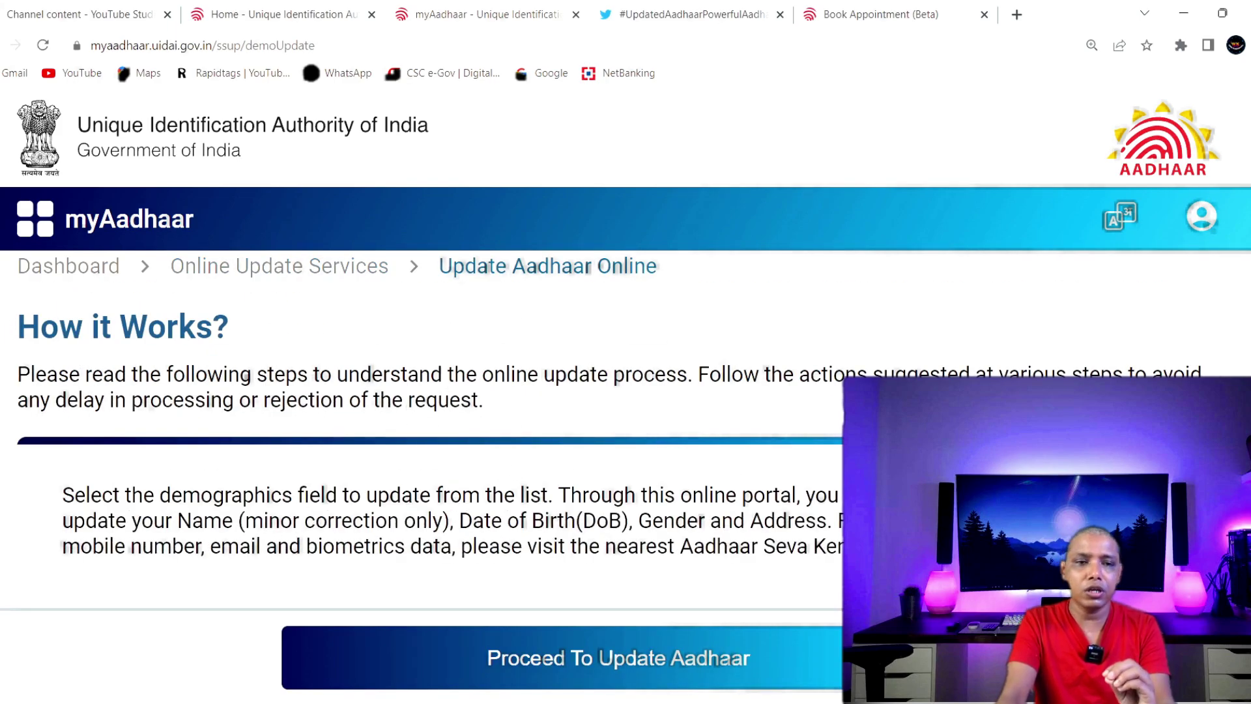
- Highlight the How it Works heading, the end of its introduction and the start of the instruction on selecting a demographics field
{"action": "left_click_drag", "start_coordinate": [12, 324], "coordinate": [345, 345]}
{"action": "left_click_drag", "start_coordinate": [19, 399], "coordinate": [484, 400]}
{"action": "scroll", "coordinate": [67, 458], "scroll_direction": "down", "scroll_amount": 1}
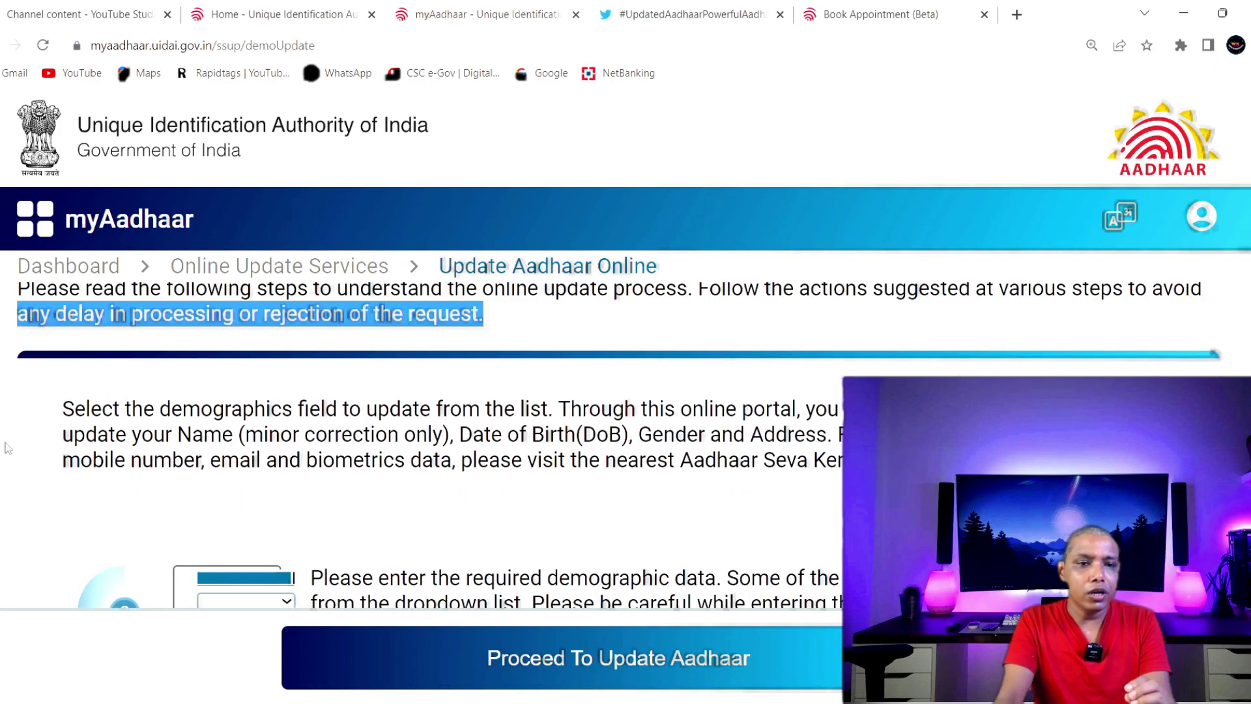
{"action": "left_click", "coordinate": [68, 420]}
{"action": "left_click_drag", "start_coordinate": [63, 410], "coordinate": [842, 414]}
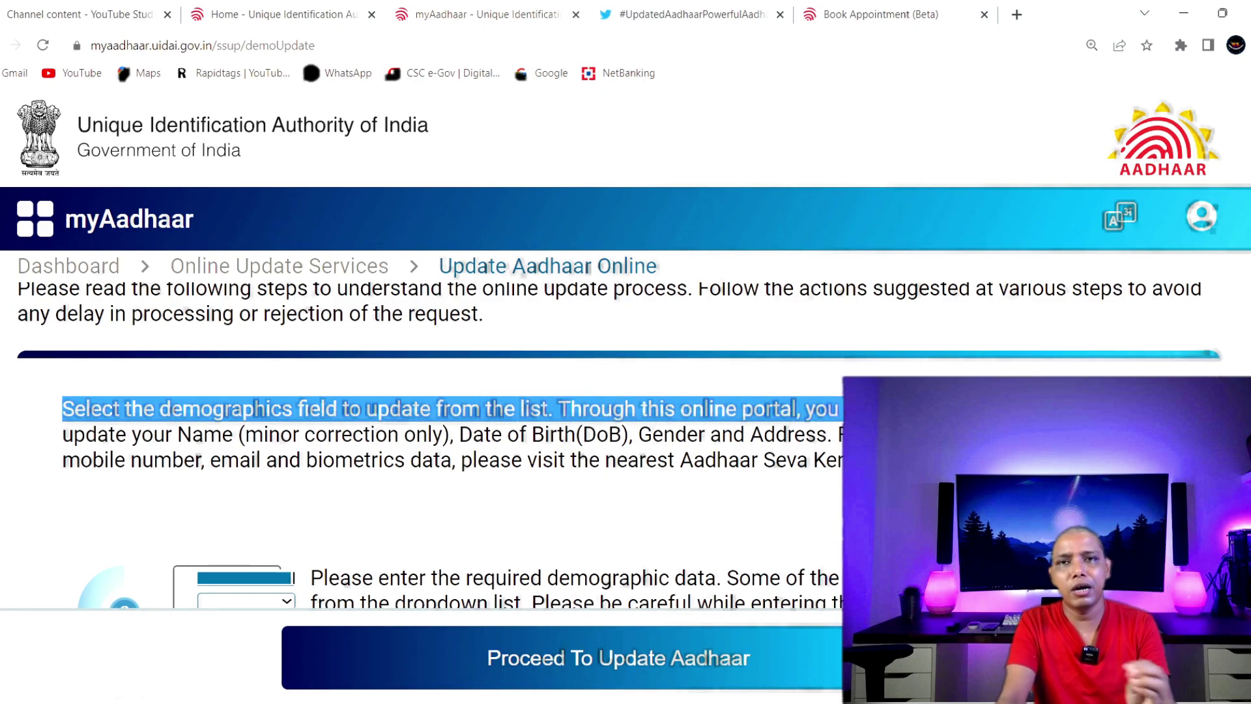
- Read the remaining online update process steps, highlighting the Service Request Number reference and the note on request completion time
{"action": "scroll", "coordinate": [845, 415], "scroll_direction": "down", "scroll_amount": 1}
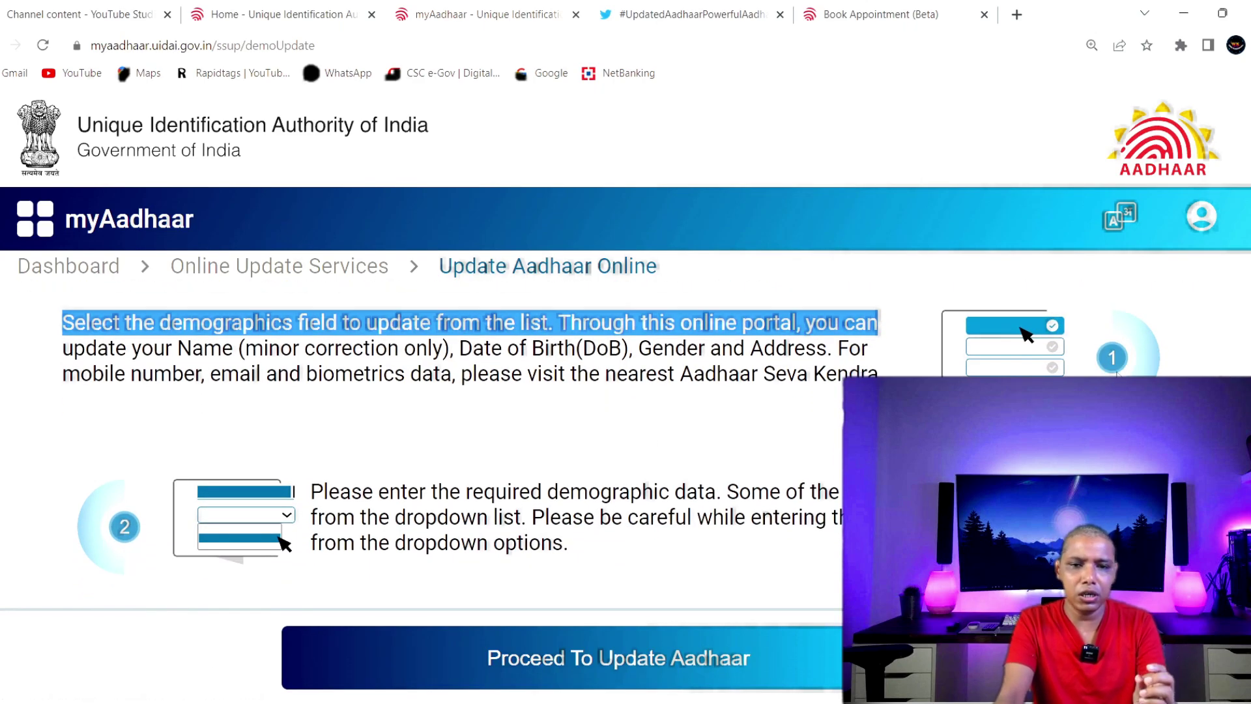
{"action": "scroll", "coordinate": [595, 326], "scroll_direction": "down", "scroll_amount": 2}
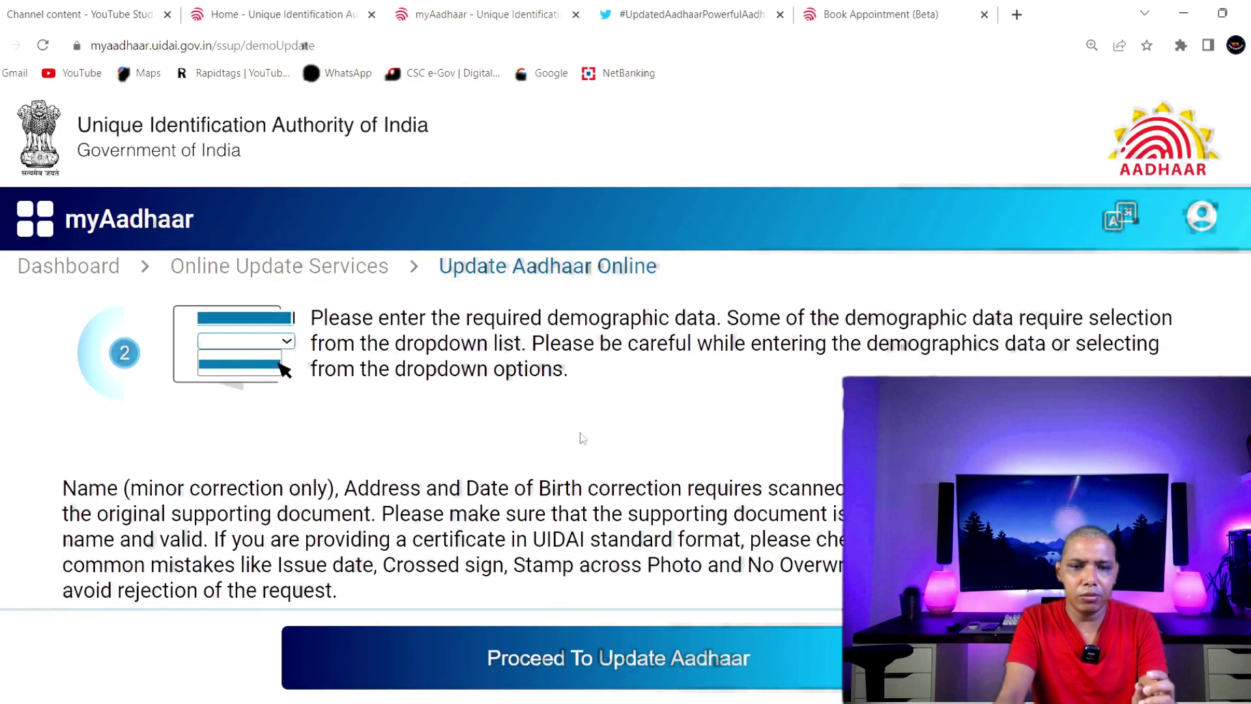
{"action": "scroll", "coordinate": [361, 338], "scroll_direction": "down", "scroll_amount": 5}
{"action": "scroll", "coordinate": [361, 338], "scroll_direction": "down", "scroll_amount": 2}
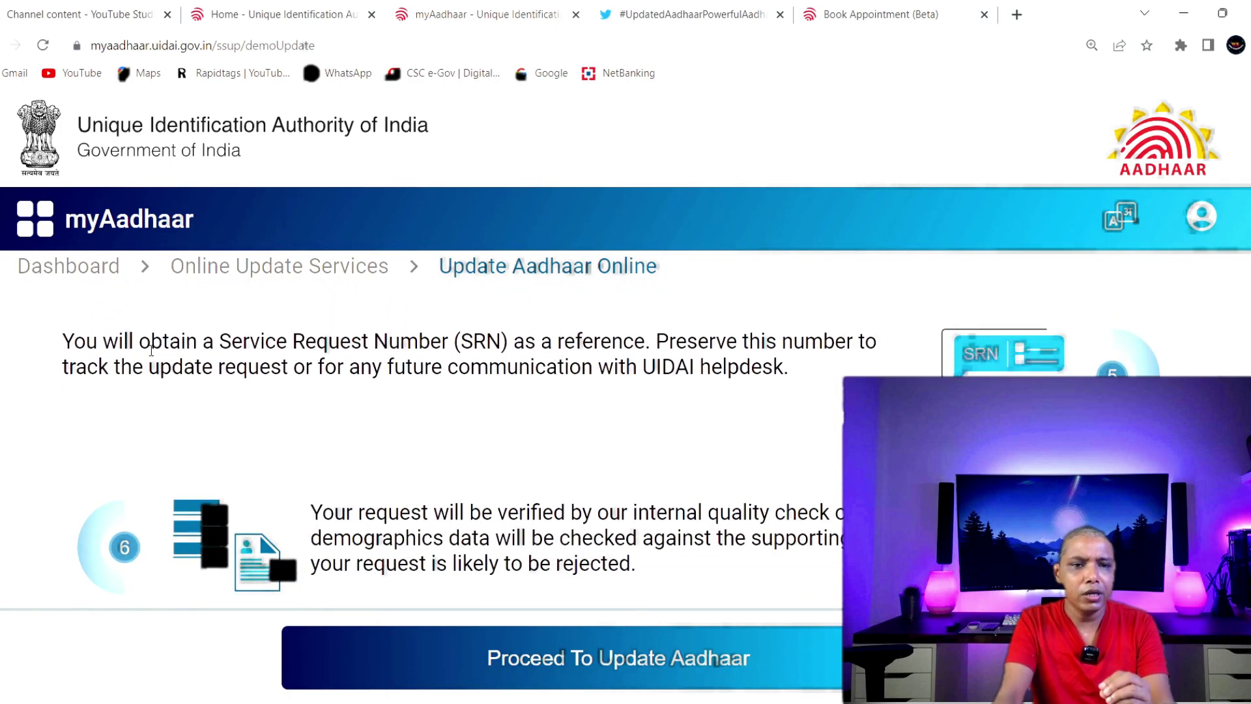
{"action": "left_click_drag", "start_coordinate": [61, 345], "coordinate": [486, 344]}
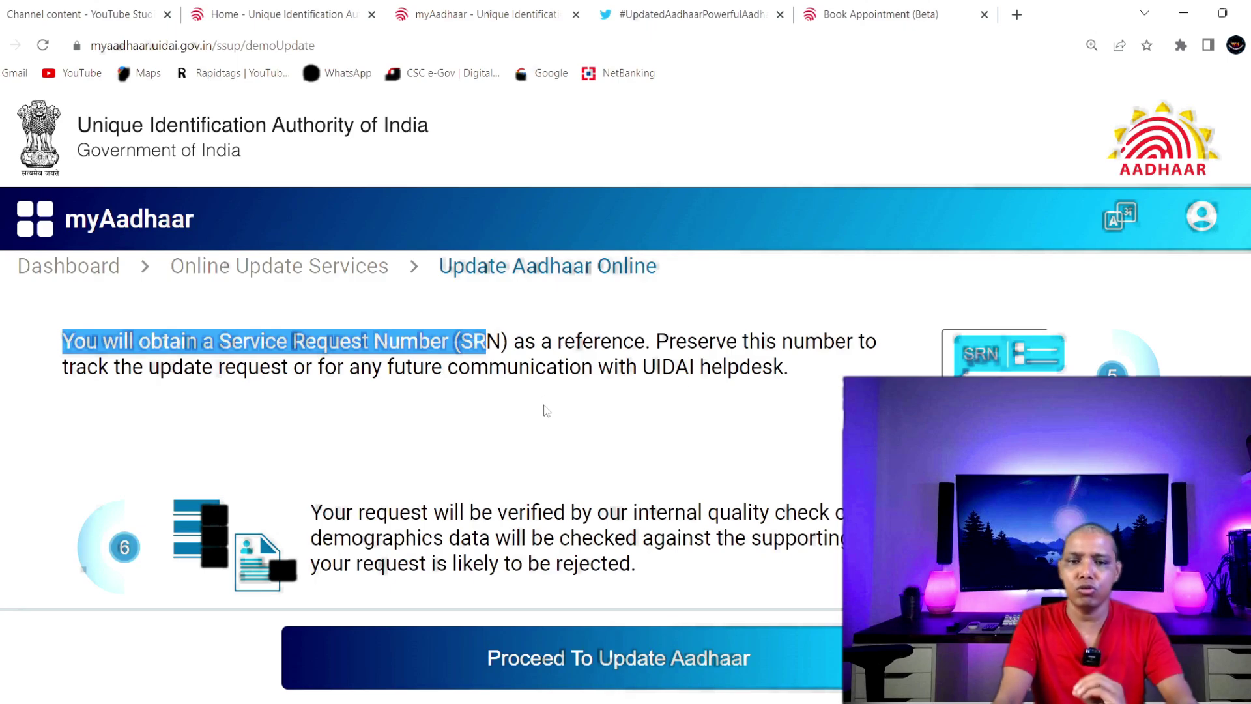
{"action": "scroll", "coordinate": [798, 384], "scroll_direction": "down", "scroll_amount": 1}
{"action": "scroll", "coordinate": [561, 461], "scroll_direction": "down", "scroll_amount": 3}
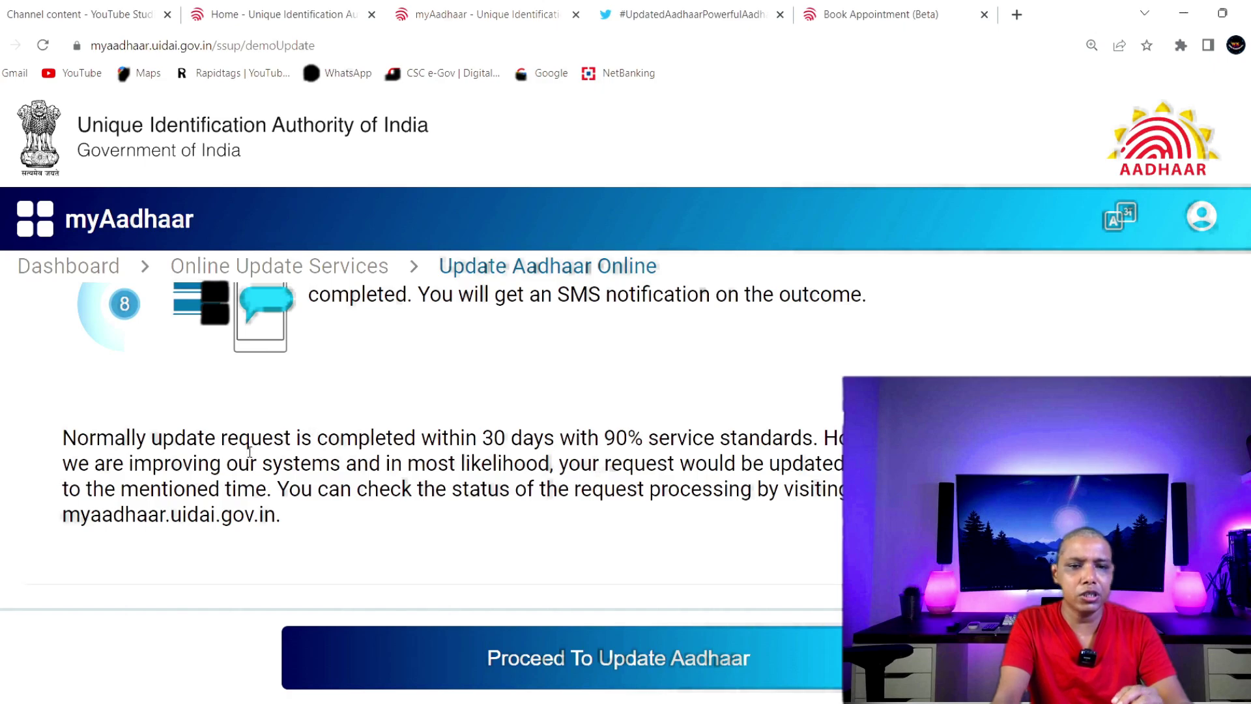
{"action": "left_click_drag", "start_coordinate": [313, 443], "coordinate": [243, 446]}
{"action": "left_click_drag", "start_coordinate": [171, 464], "coordinate": [595, 464]}
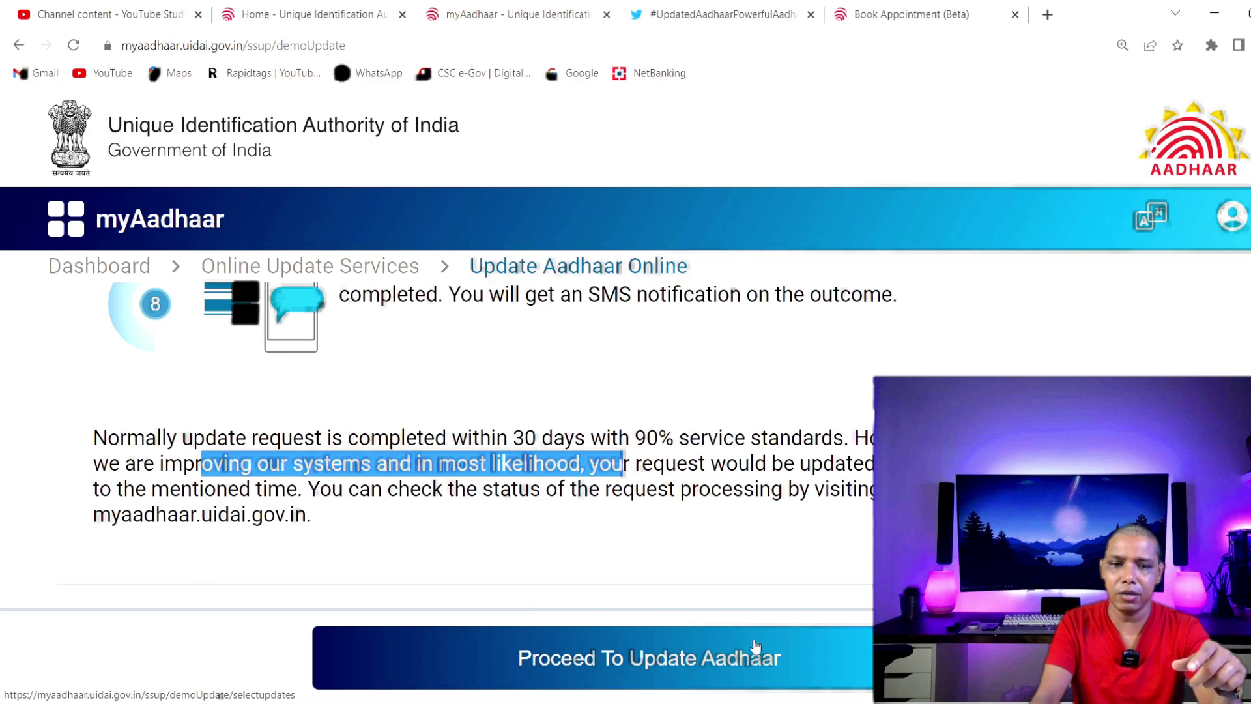
- Proceed to the Aadhaar data field selection and choose Address as the field to update
{"action": "left_click", "coordinate": [763, 685]}
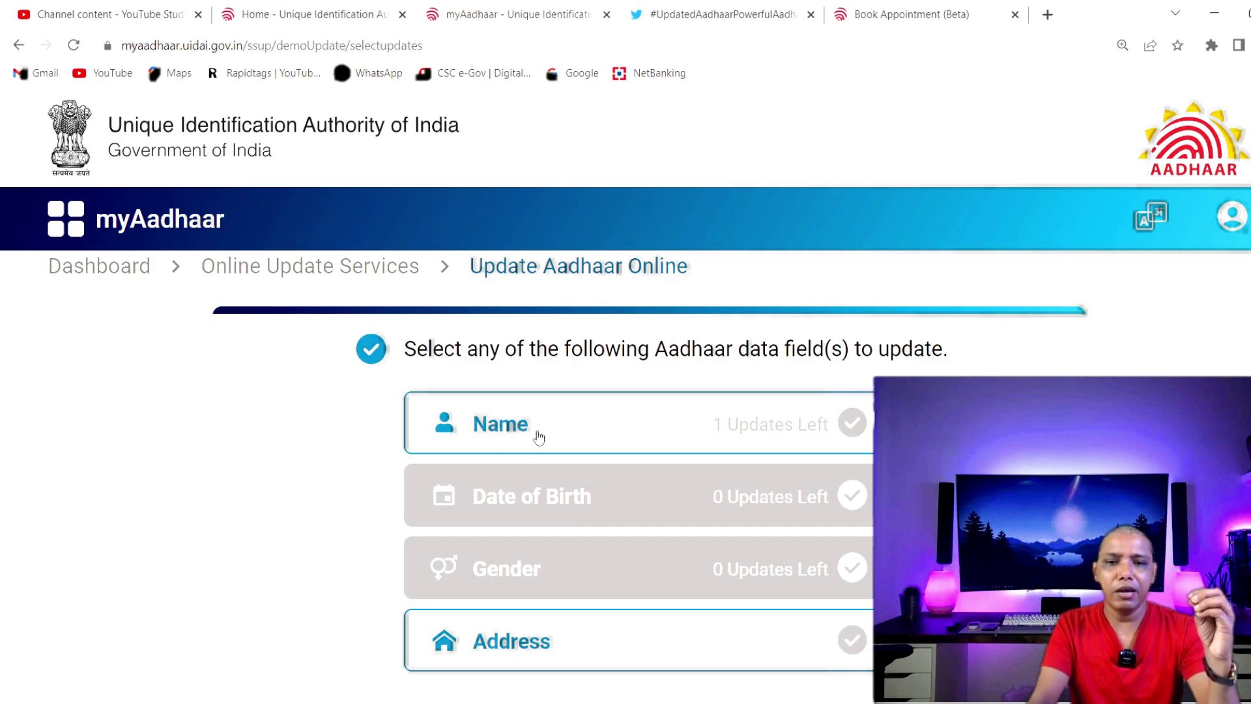
{"action": "key", "text": "ctrl+plus"}
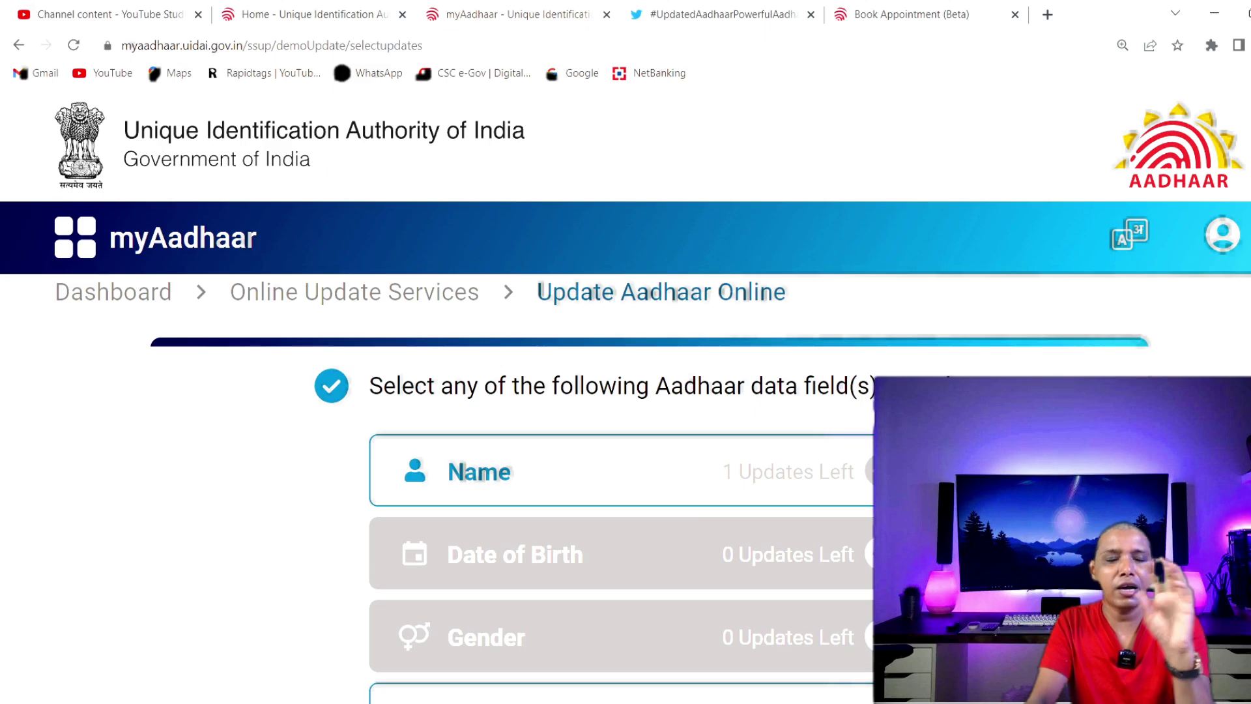
{"action": "scroll", "coordinate": [570, 596], "scroll_direction": "down", "scroll_amount": 1}
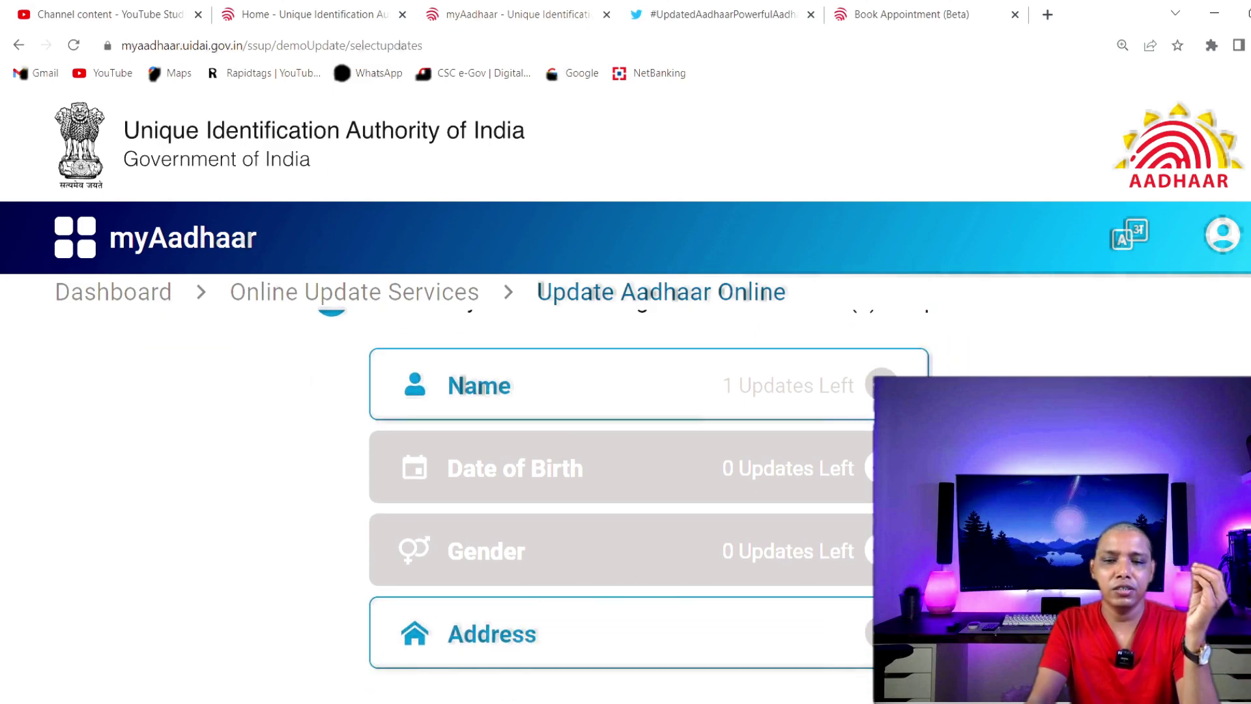
{"action": "scroll", "coordinate": [587, 502], "scroll_direction": "down", "scroll_amount": 1}
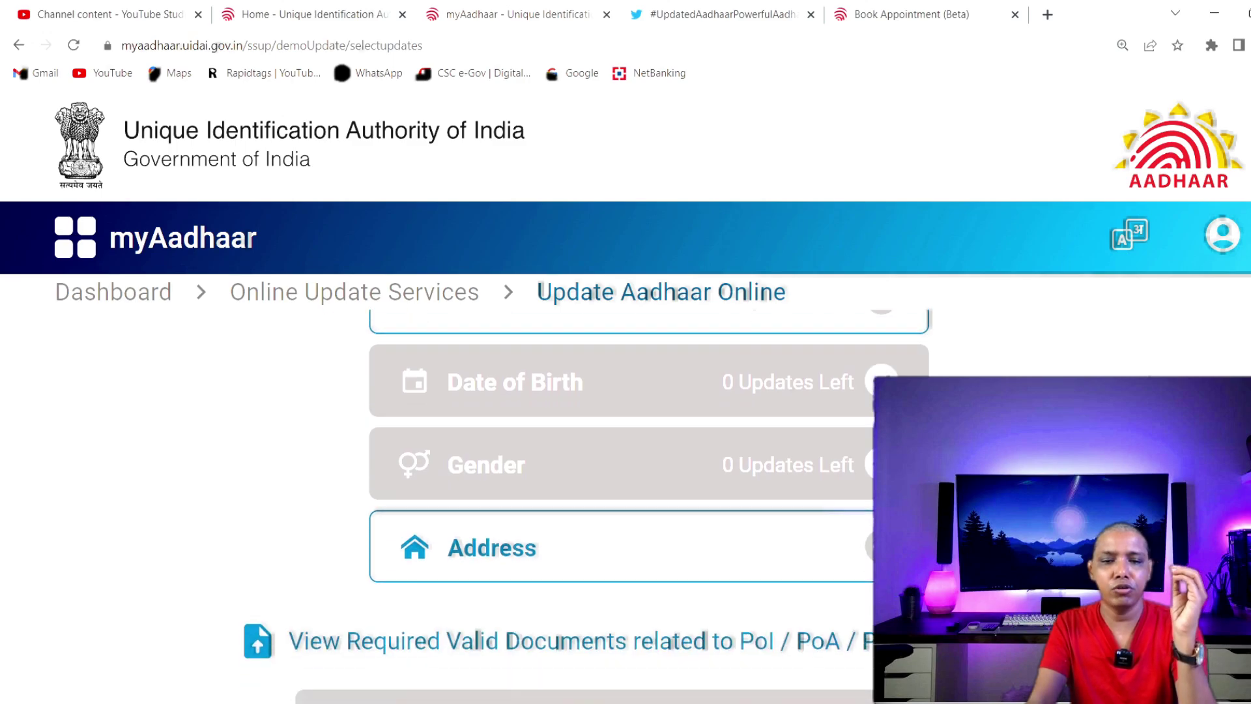
{"action": "left_click", "coordinate": [666, 543]}
- Add Name to the Aadhaar data fields selected for update
{"action": "scroll", "coordinate": [666, 543], "scroll_direction": "down", "scroll_amount": 3}
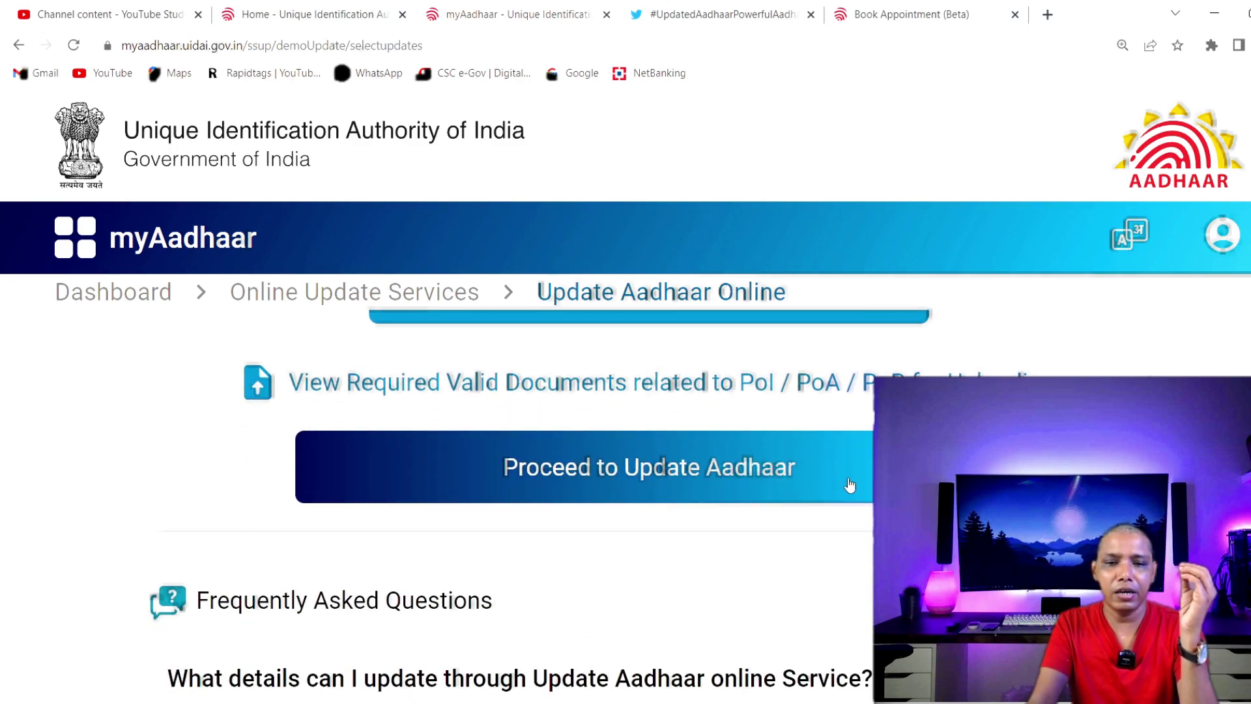
{"action": "scroll", "coordinate": [850, 485], "scroll_direction": "up", "scroll_amount": 2}
{"action": "scroll", "coordinate": [559, 469], "scroll_direction": "up", "scroll_amount": 2}
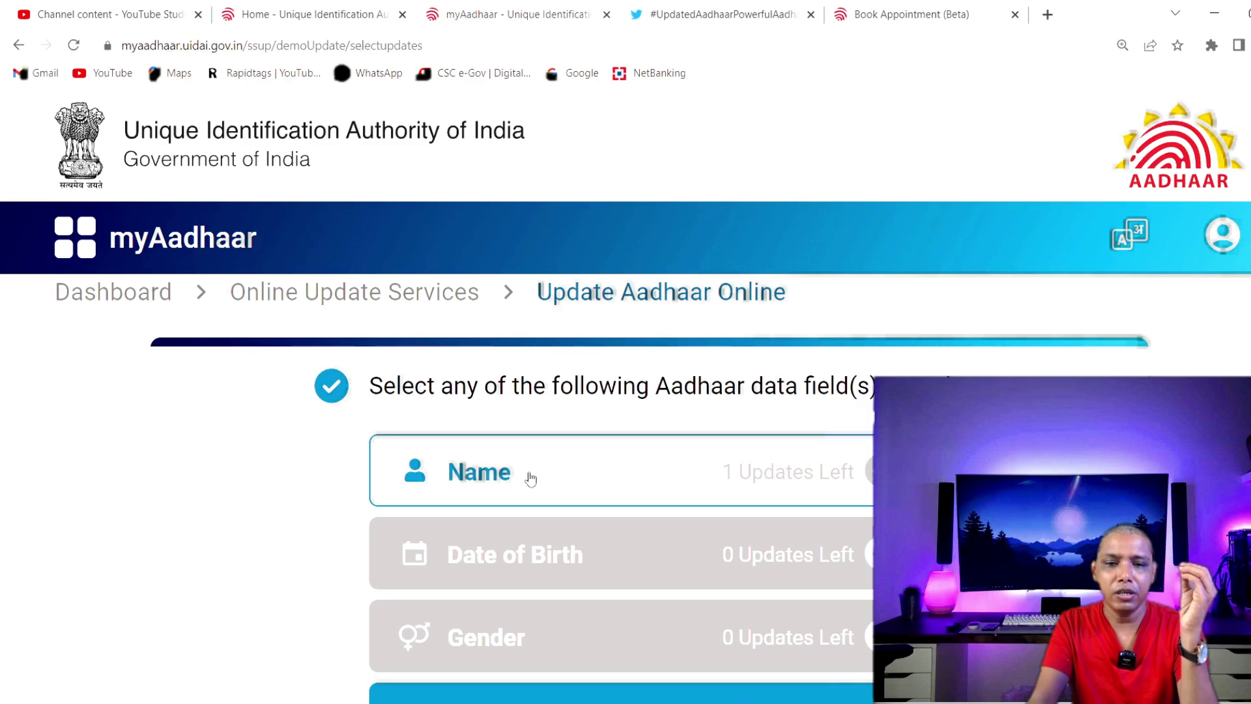
{"action": "scroll", "coordinate": [818, 475], "scroll_direction": "down", "scroll_amount": 3}
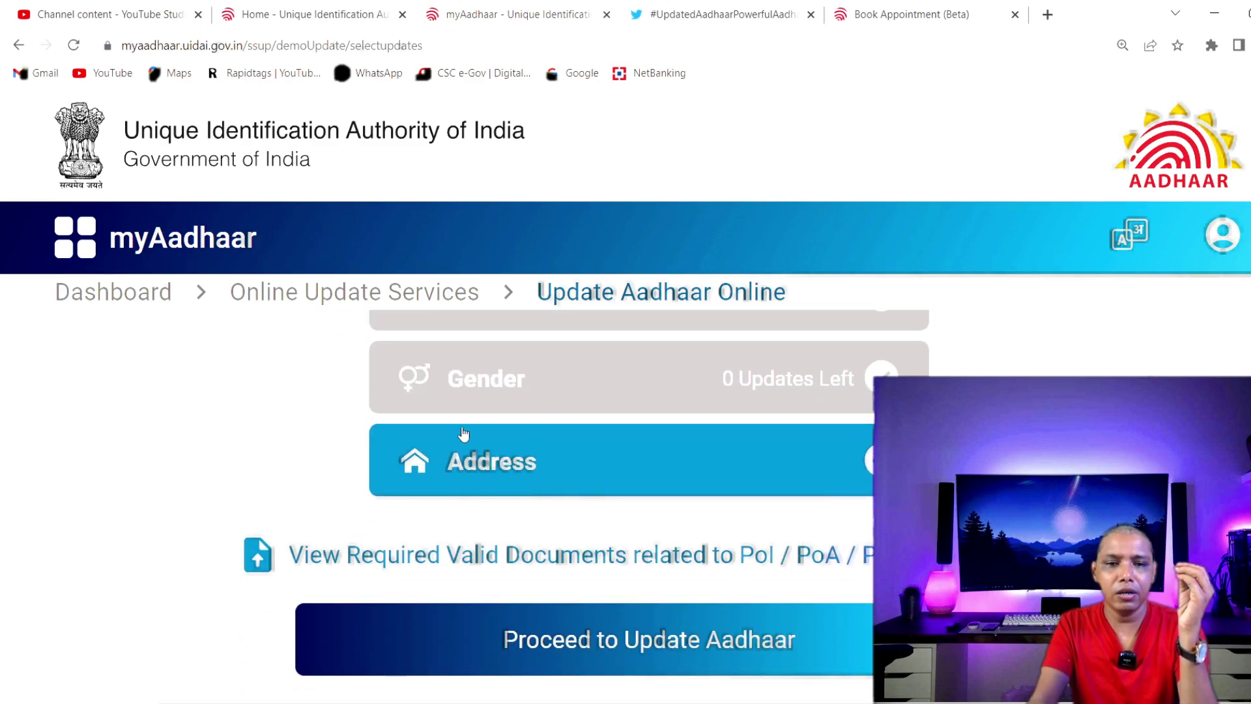
{"action": "scroll", "coordinate": [573, 422], "scroll_direction": "up", "scroll_amount": 1}
{"action": "scroll", "coordinate": [573, 423], "scroll_direction": "up", "scroll_amount": 2}
{"action": "left_click", "coordinate": [564, 466]}
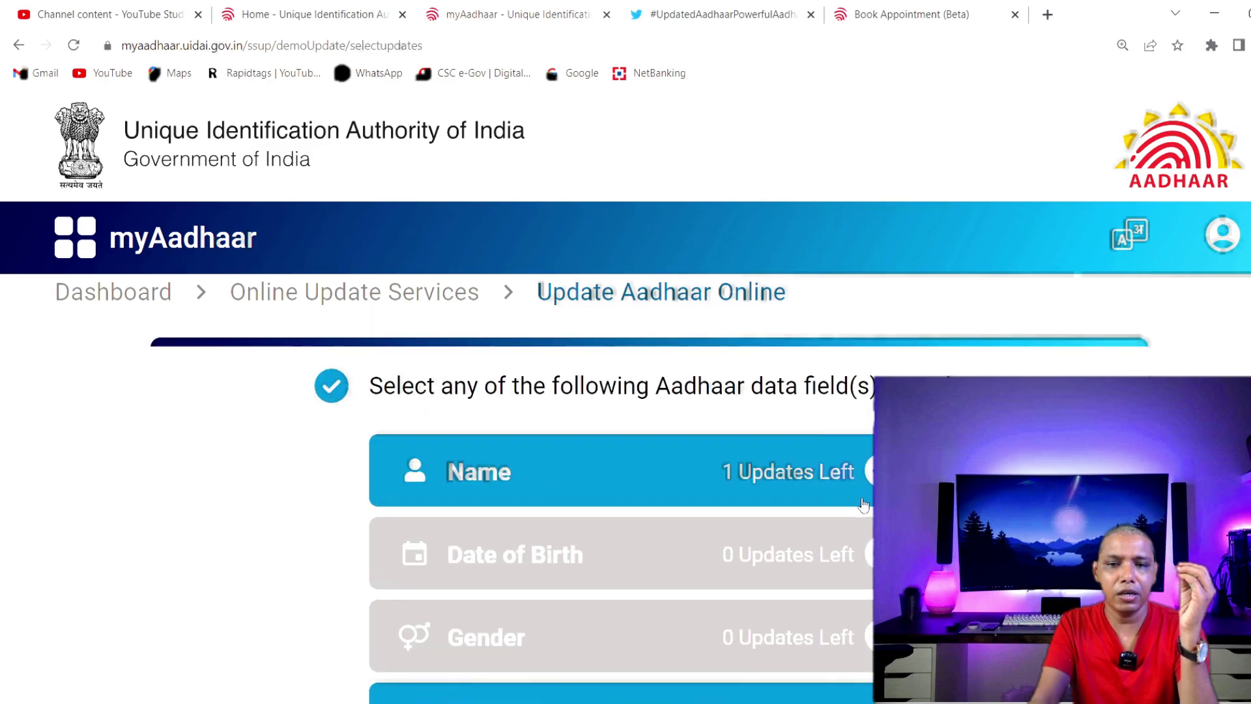
- Deselect the Name field, leaving only Address chosen for update
{"action": "scroll", "coordinate": [832, 488], "scroll_direction": "down", "scroll_amount": 1}
{"action": "scroll", "coordinate": [831, 488], "scroll_direction": "down", "scroll_amount": 2}
{"action": "scroll", "coordinate": [827, 530], "scroll_direction": "down", "scroll_amount": 1}
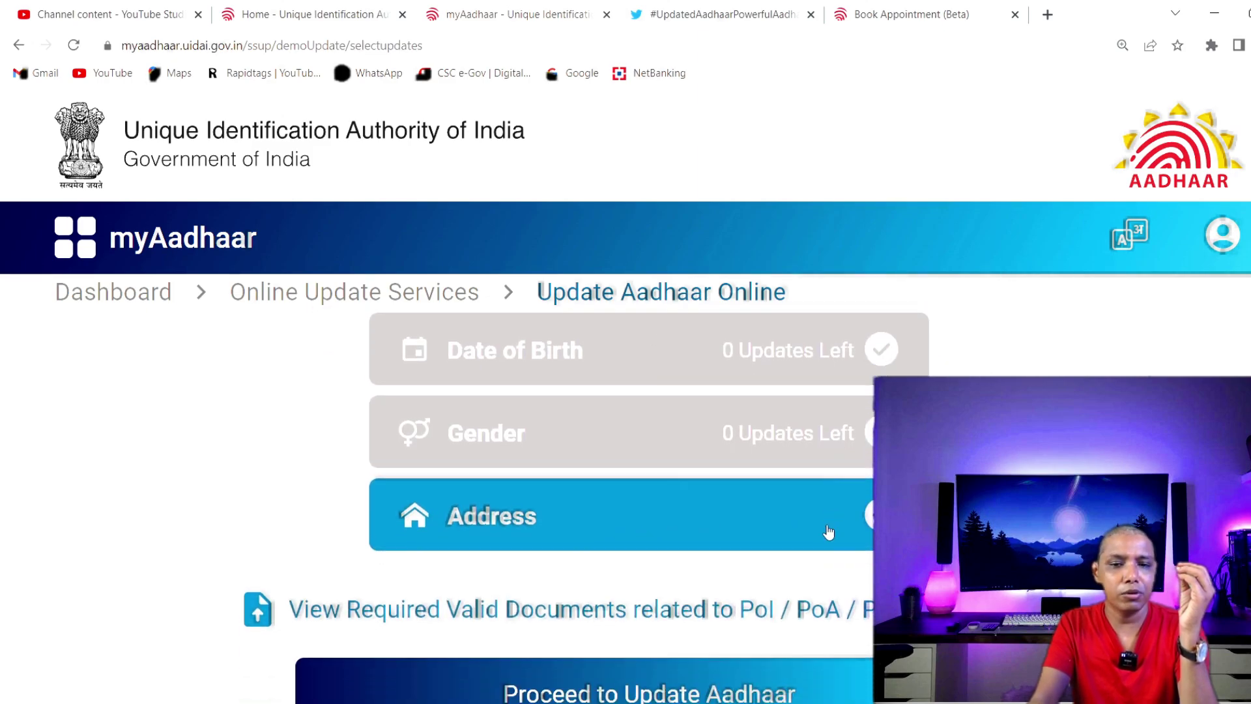
{"action": "scroll", "coordinate": [656, 479], "scroll_direction": "up", "scroll_amount": 3}
{"action": "left_click", "coordinate": [572, 497]}
- Open the required valid documents guidance for PoI / PoA / PoB, highlight its heading and close it
{"action": "scroll", "coordinate": [664, 421], "scroll_direction": "down", "scroll_amount": 4}
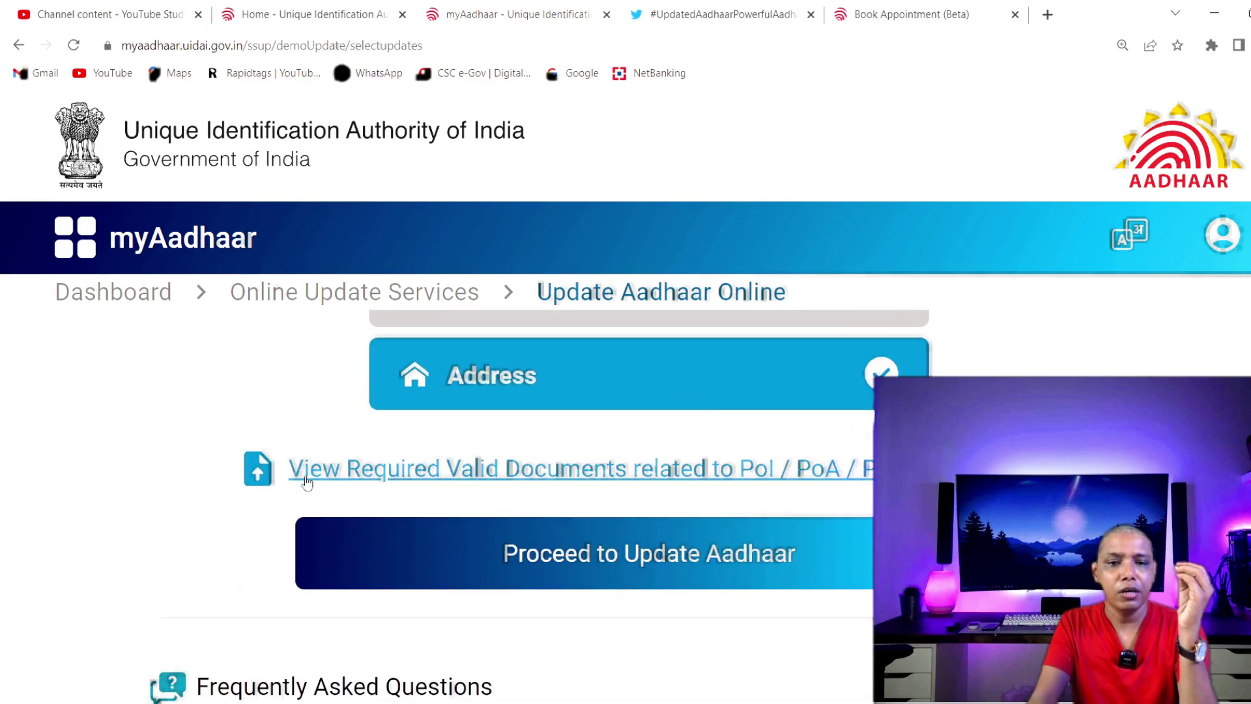
{"action": "left_click", "coordinate": [801, 478]}
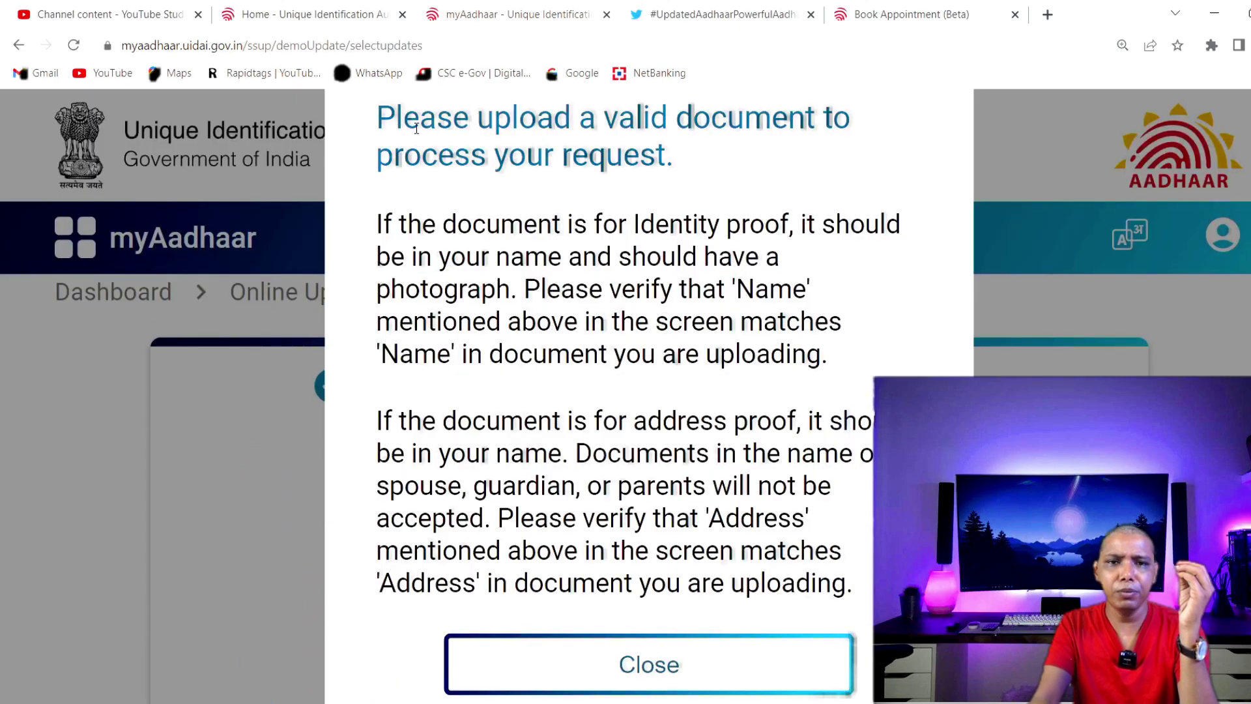
{"action": "left_click_drag", "start_coordinate": [396, 128], "coordinate": [853, 176]}
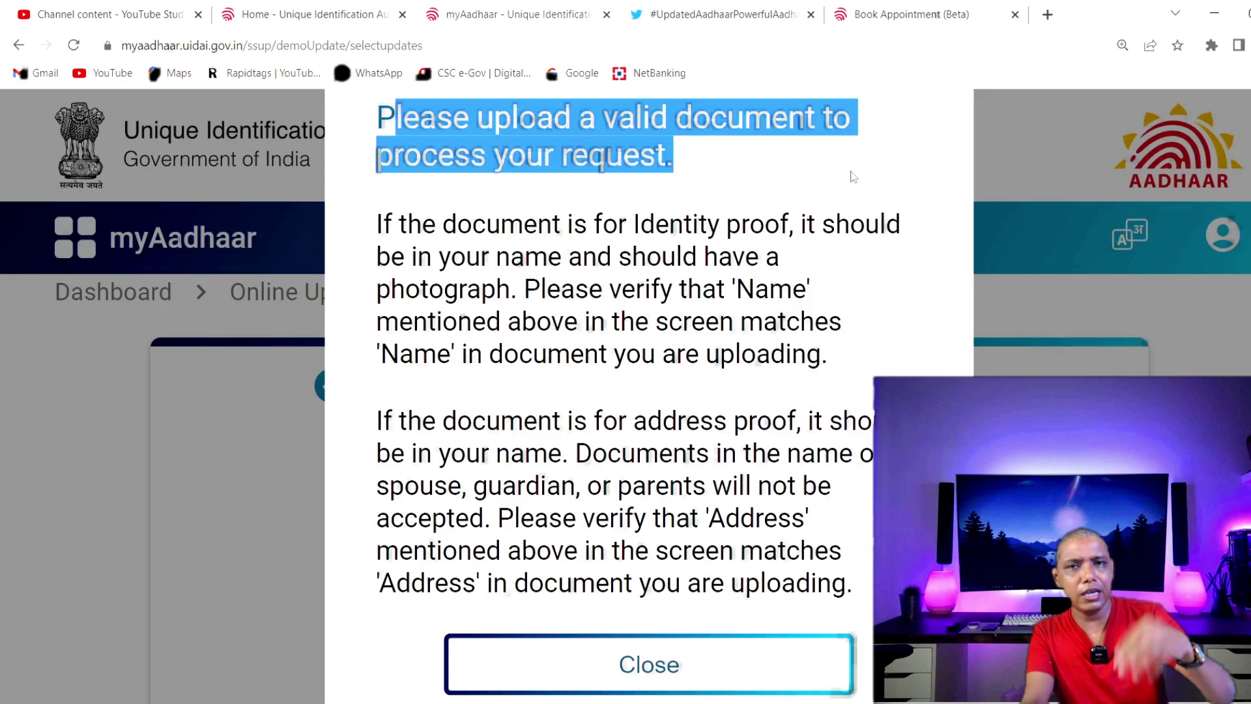
{"action": "left_click_drag", "start_coordinate": [367, 114], "coordinate": [675, 165]}
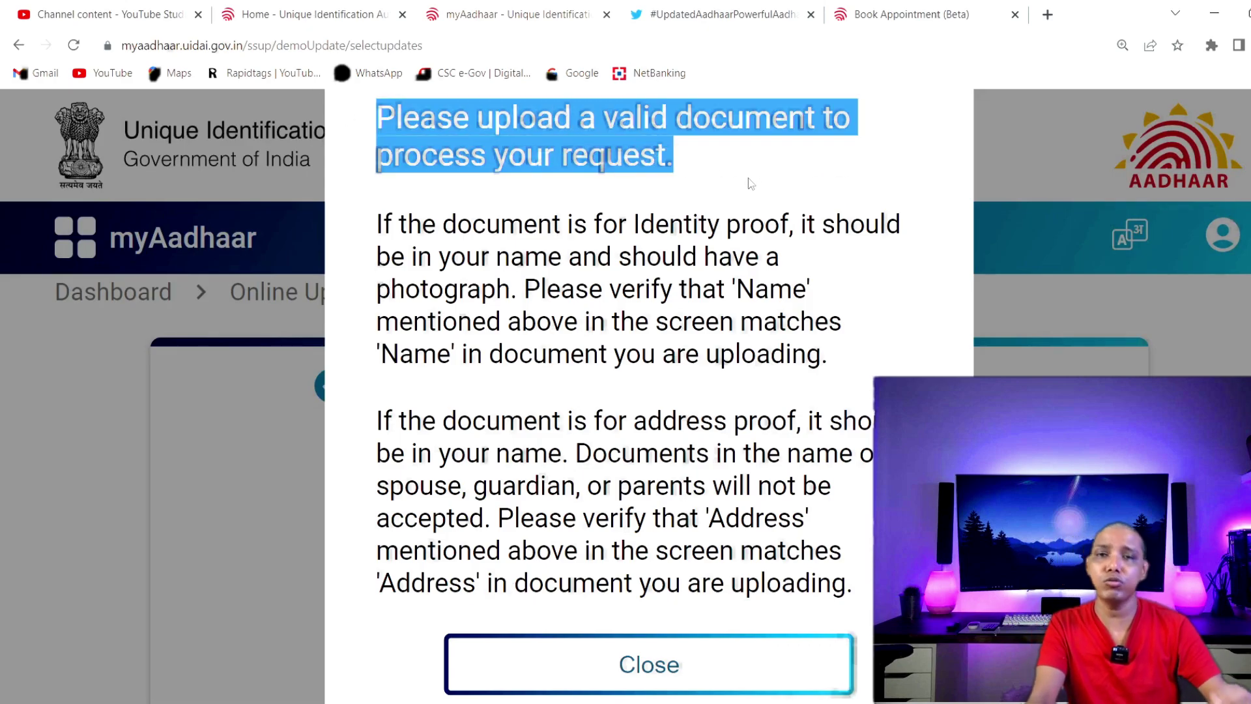
{"action": "left_click", "coordinate": [685, 659]}
- Reopen the required valid documents guidance, reduce the page zoom by two levels to fit it, and close it
{"action": "scroll", "coordinate": [792, 409], "scroll_direction": "down", "scroll_amount": 1}
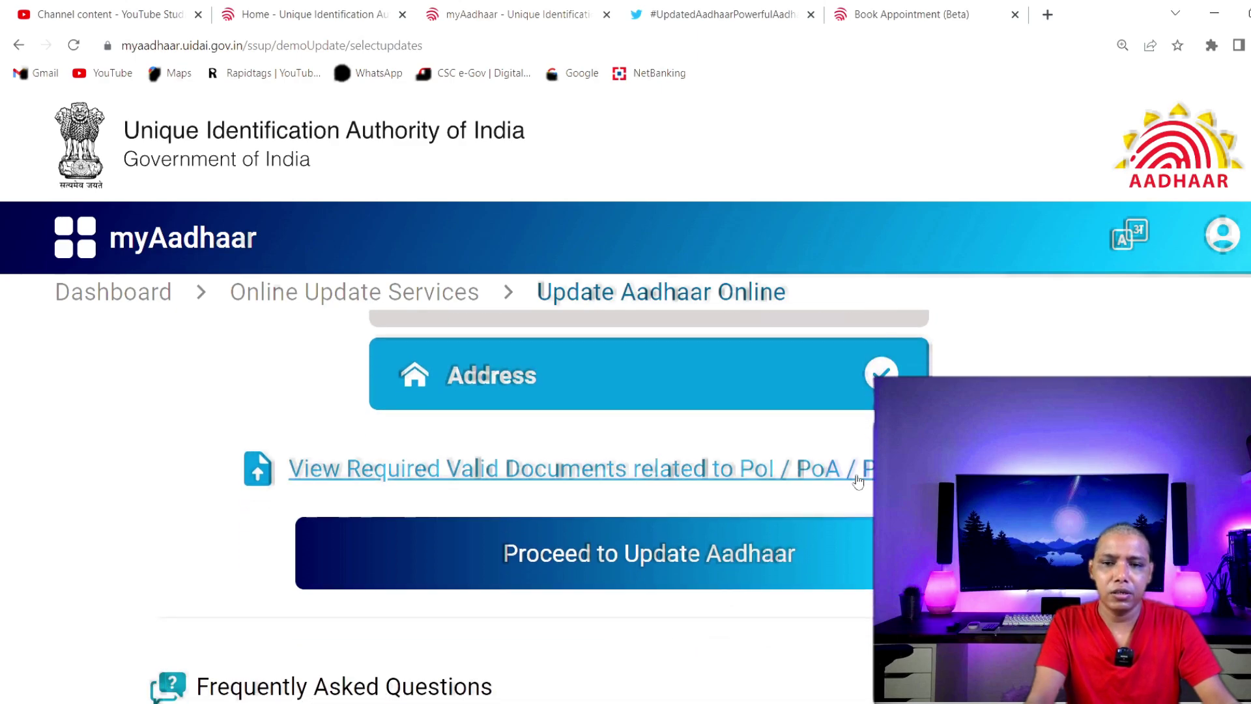
{"action": "left_click", "coordinate": [853, 472]}
{"action": "key", "text": "ctrl+minus"}
{"action": "key", "text": "ctrl+minus"}
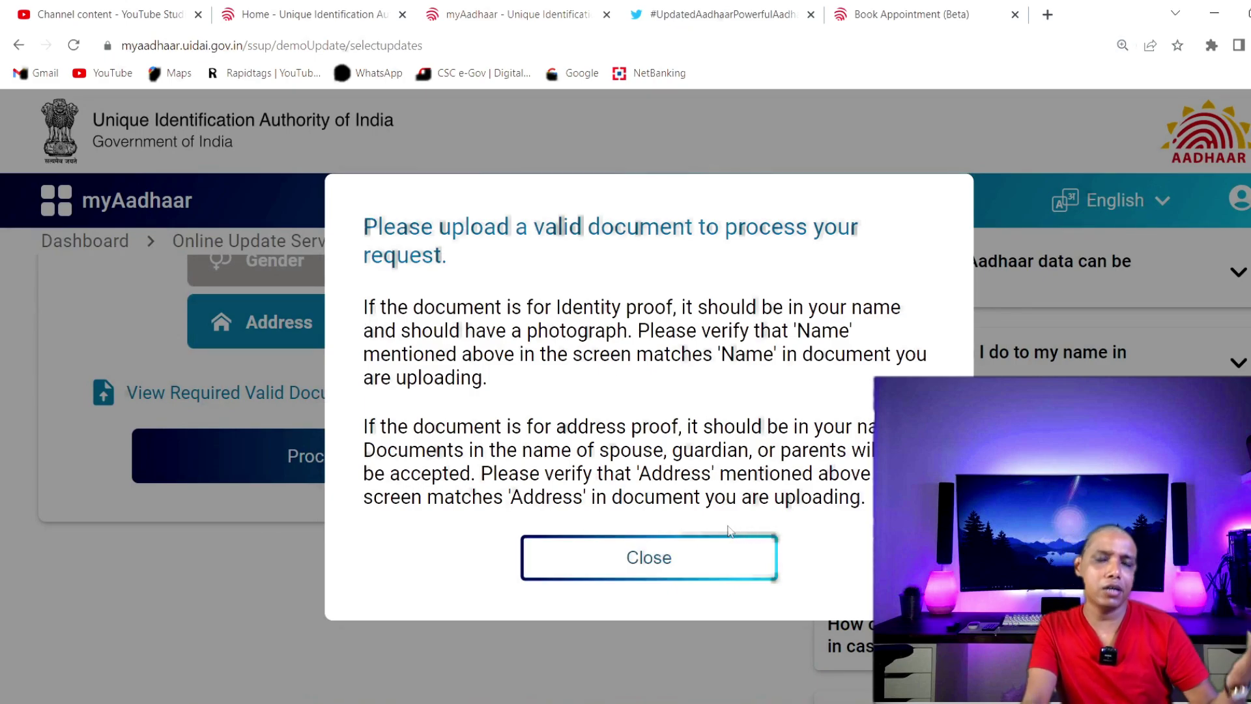
{"action": "left_click", "coordinate": [697, 573]}
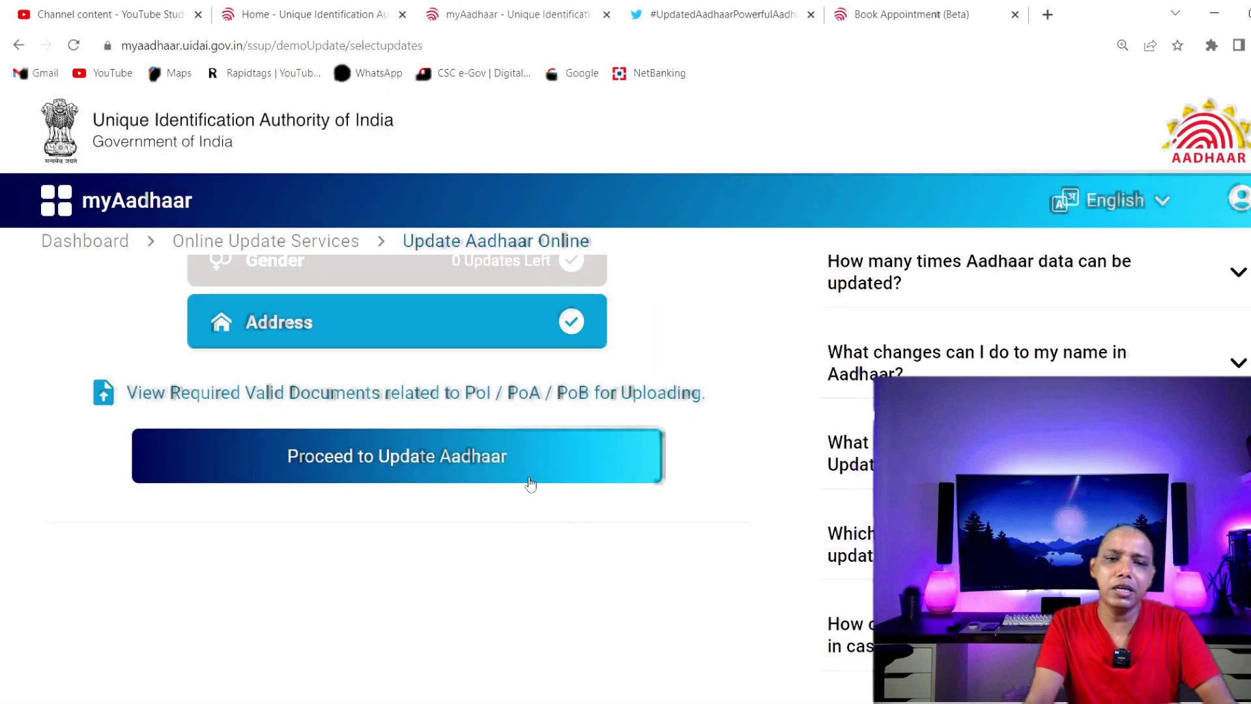
- Proceed to update Aadhaar and review the current address details down to the Care of and House/Building/Apartment fields
{"action": "left_click", "coordinate": [476, 464]}
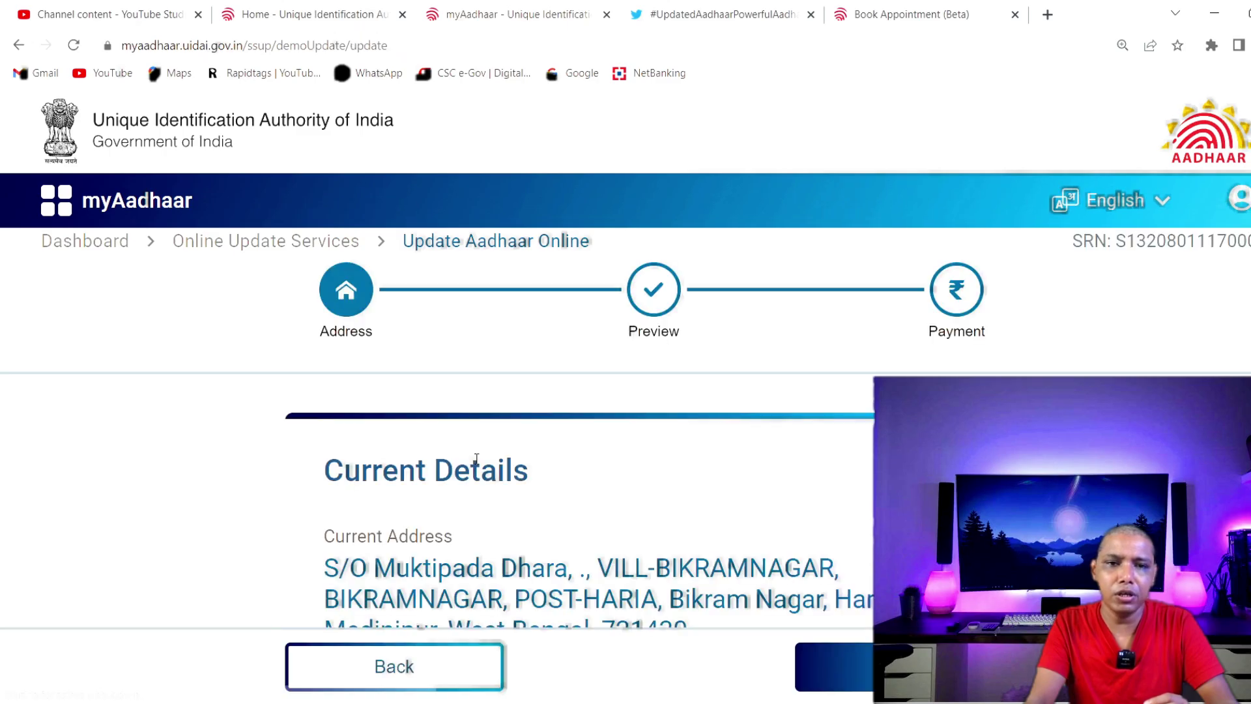
{"action": "scroll", "coordinate": [775, 496], "scroll_direction": "down", "scroll_amount": 2}
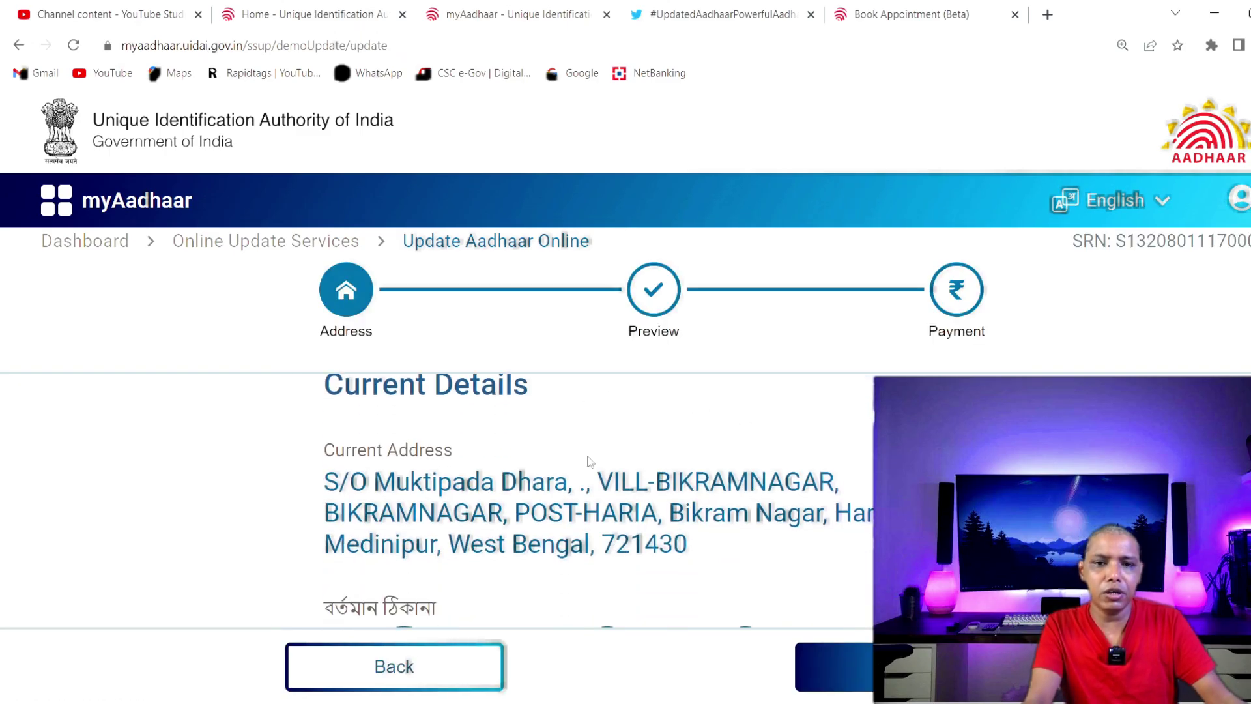
{"action": "scroll", "coordinate": [590, 462], "scroll_direction": "down", "scroll_amount": 1}
{"action": "scroll", "coordinate": [589, 462], "scroll_direction": "down", "scroll_amount": 1}
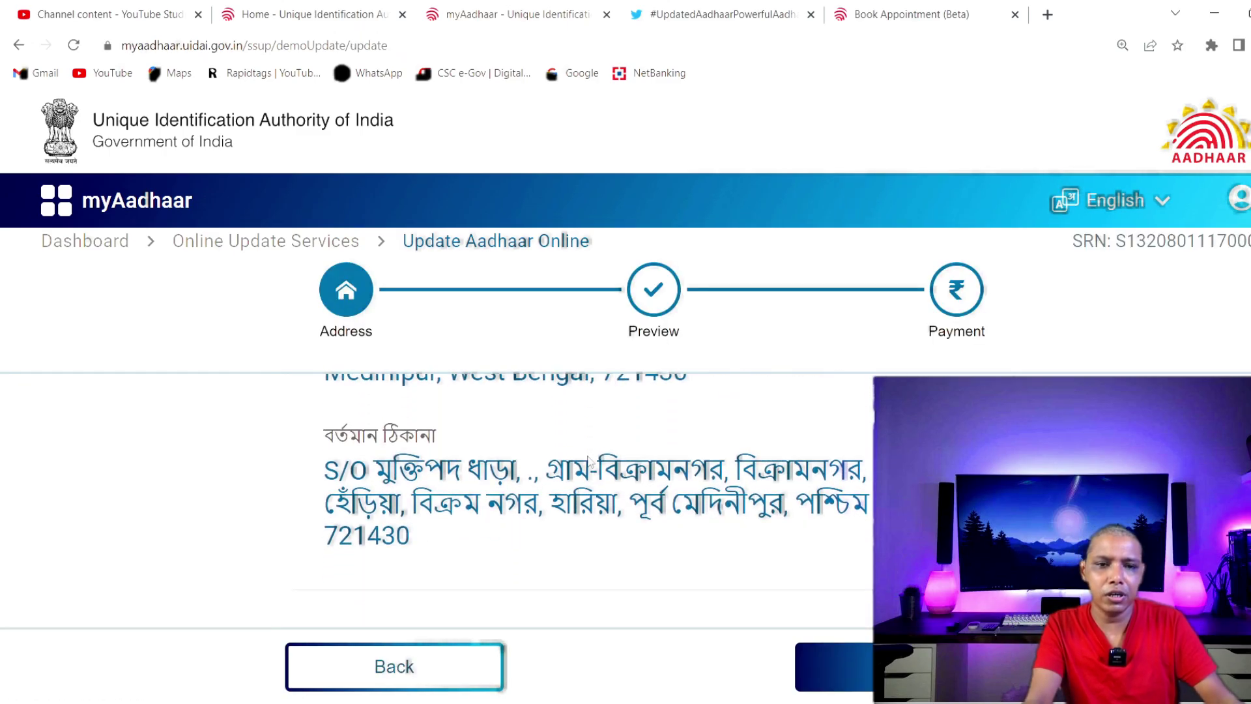
{"action": "scroll", "coordinate": [590, 462], "scroll_direction": "down", "scroll_amount": 5}
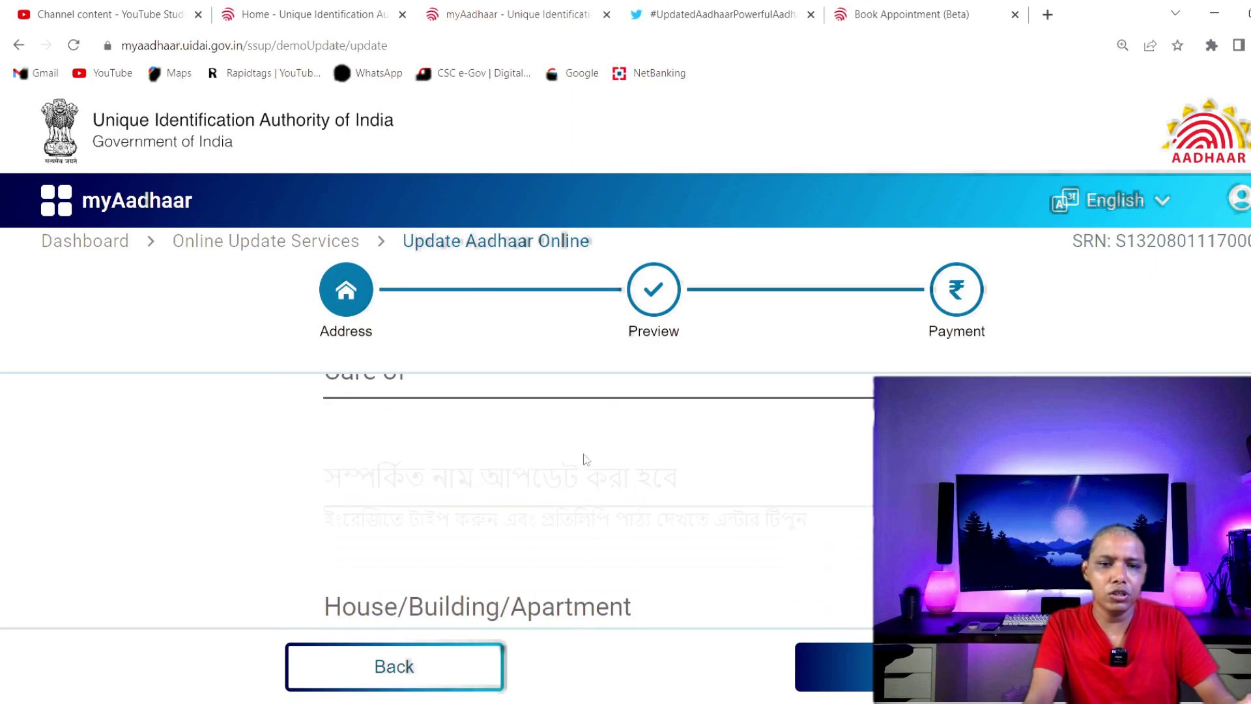
- Examine the Details to be Updated form, from the Care of field down to the Manual Upload and DigiLocker options
{"action": "scroll", "coordinate": [585, 459], "scroll_direction": "down", "scroll_amount": 5}
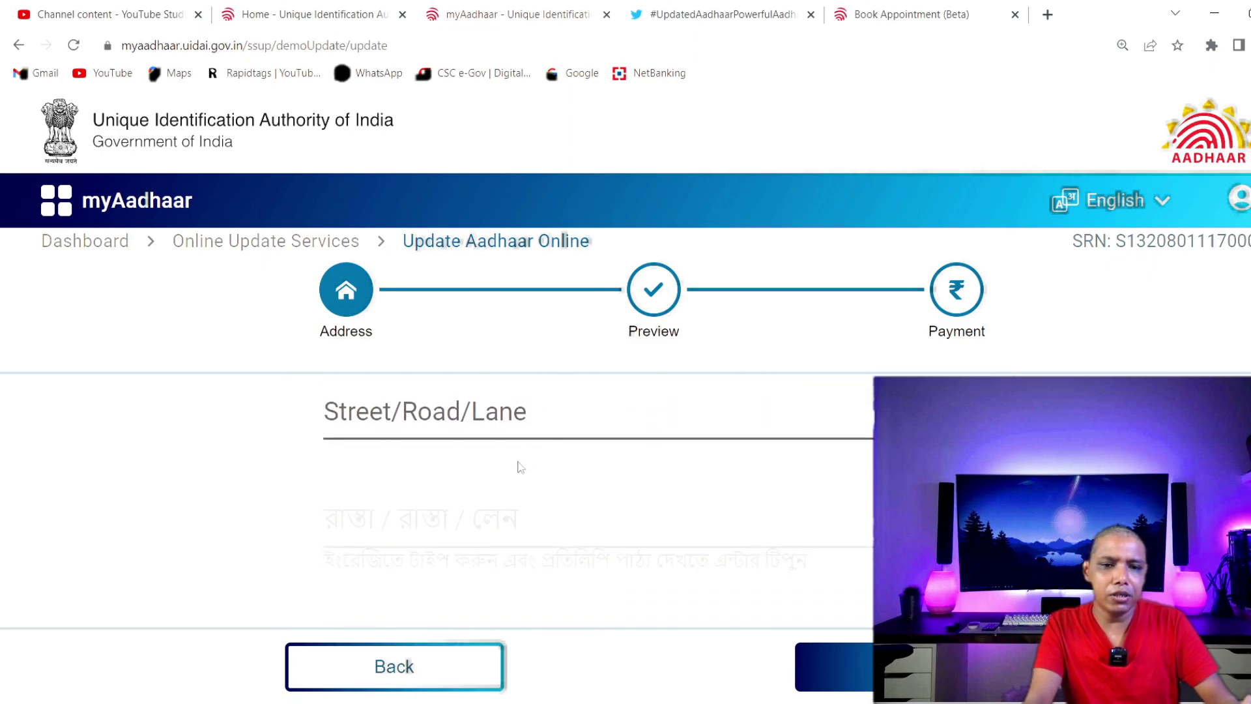
{"action": "scroll", "coordinate": [485, 495], "scroll_direction": "up", "scroll_amount": 7}
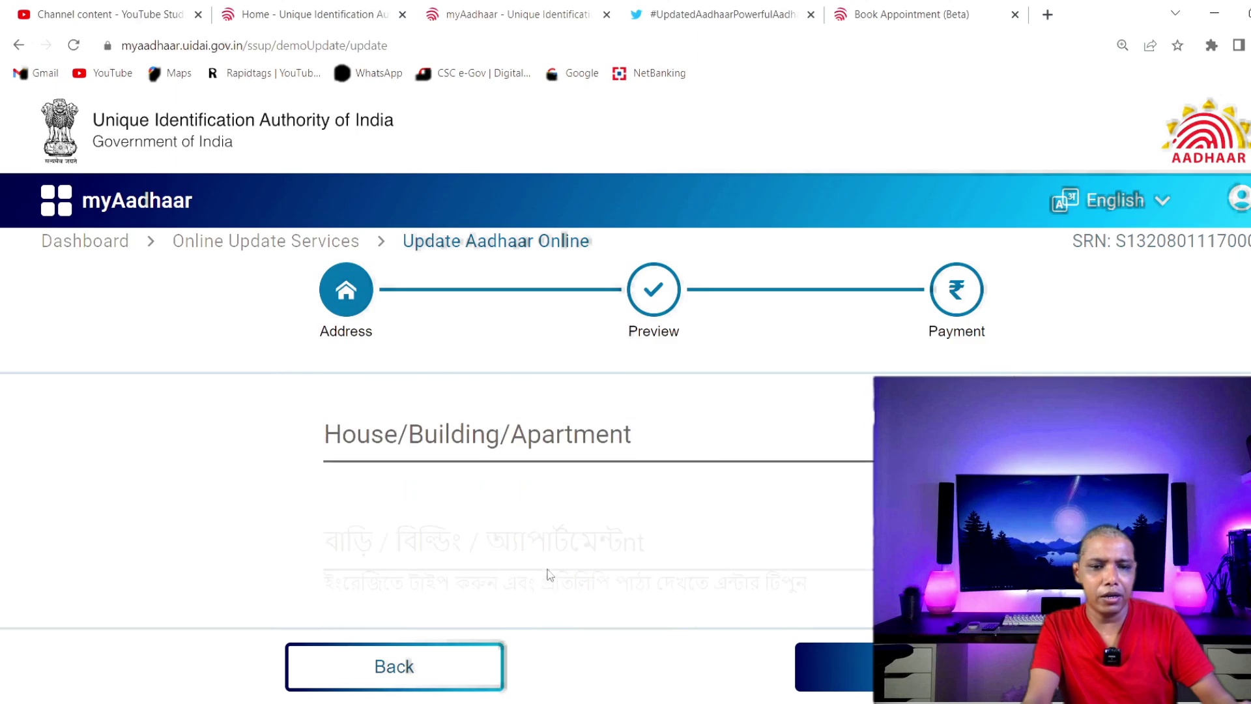
{"action": "scroll", "coordinate": [549, 565], "scroll_direction": "down", "scroll_amount": 3}
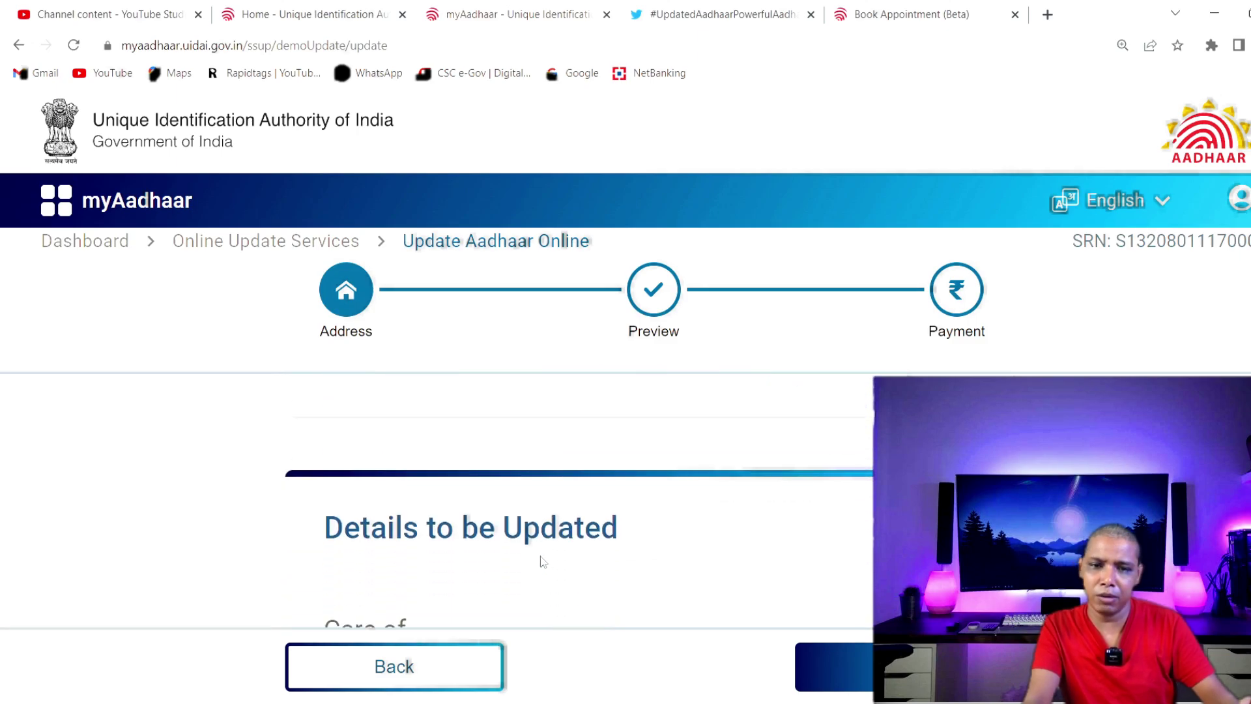
{"action": "scroll", "coordinate": [538, 533], "scroll_direction": "down", "scroll_amount": 5}
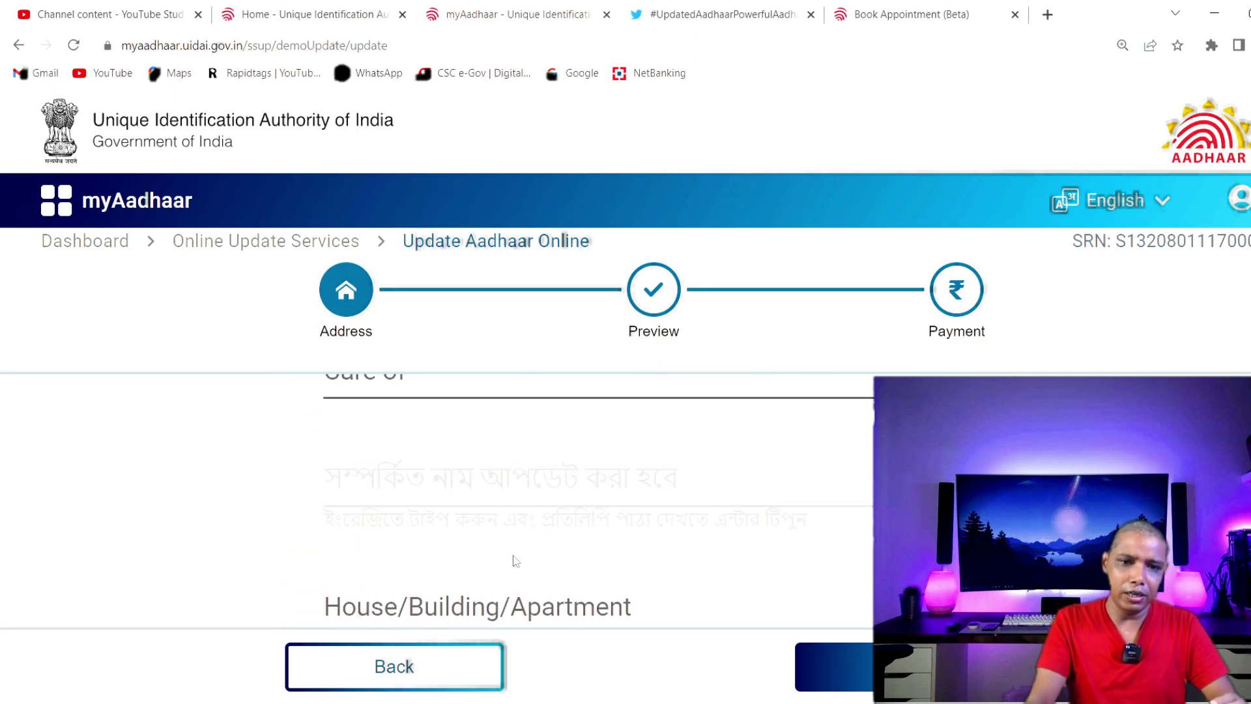
{"action": "scroll", "coordinate": [570, 499], "scroll_direction": "down", "scroll_amount": 4}
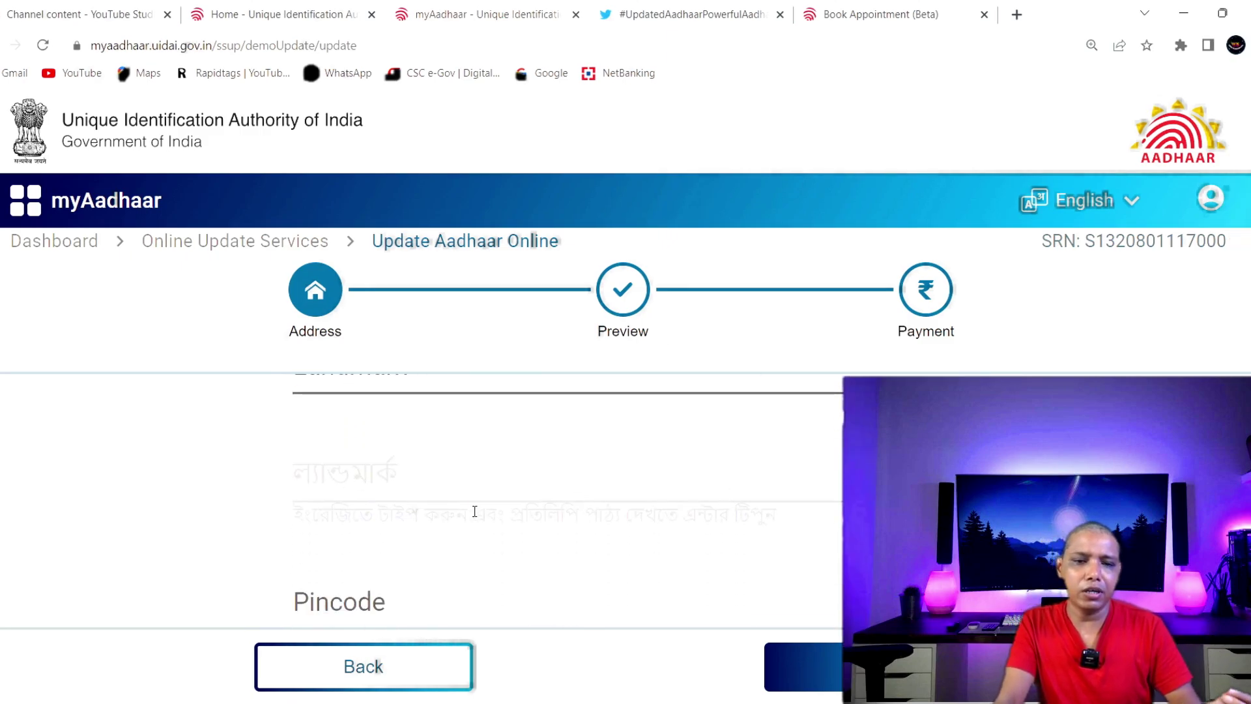
{"action": "scroll", "coordinate": [474, 511], "scroll_direction": "down", "scroll_amount": 6}
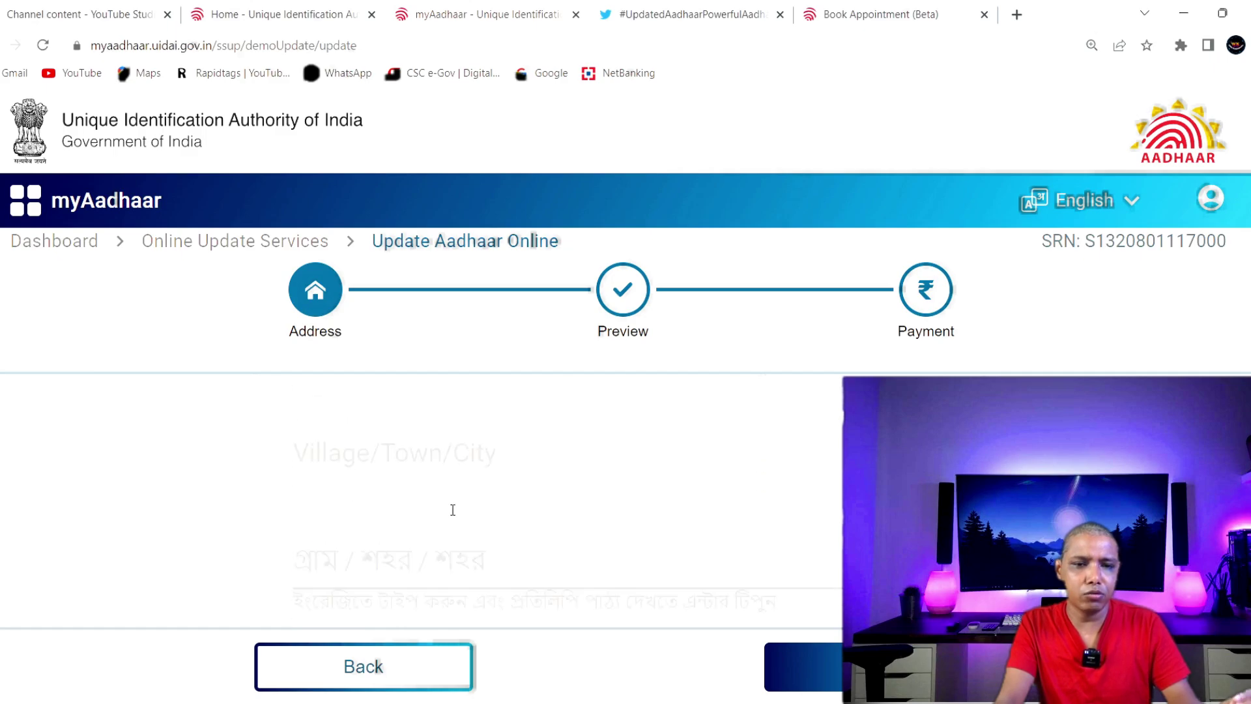
{"action": "scroll", "coordinate": [453, 510], "scroll_direction": "down", "scroll_amount": 5}
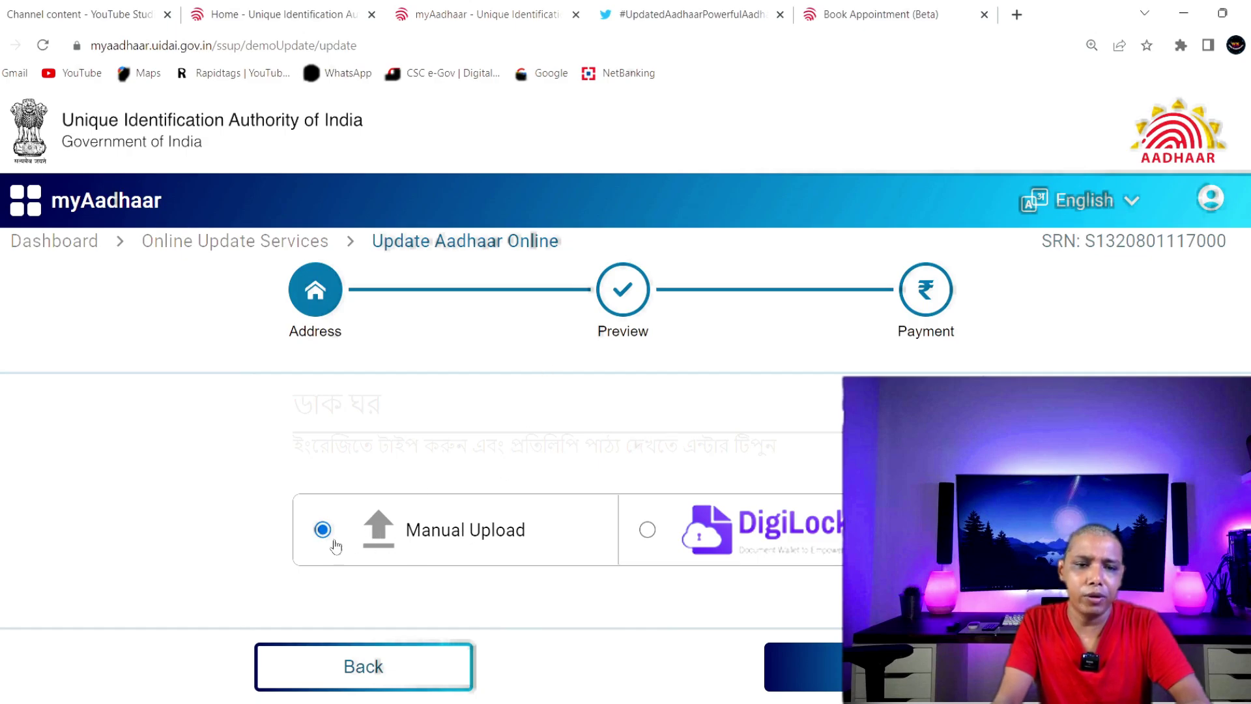
{"action": "scroll", "coordinate": [538, 535], "scroll_direction": "up", "scroll_amount": 3}
{"action": "scroll", "coordinate": [537, 536], "scroll_direction": "up", "scroll_amount": 5}
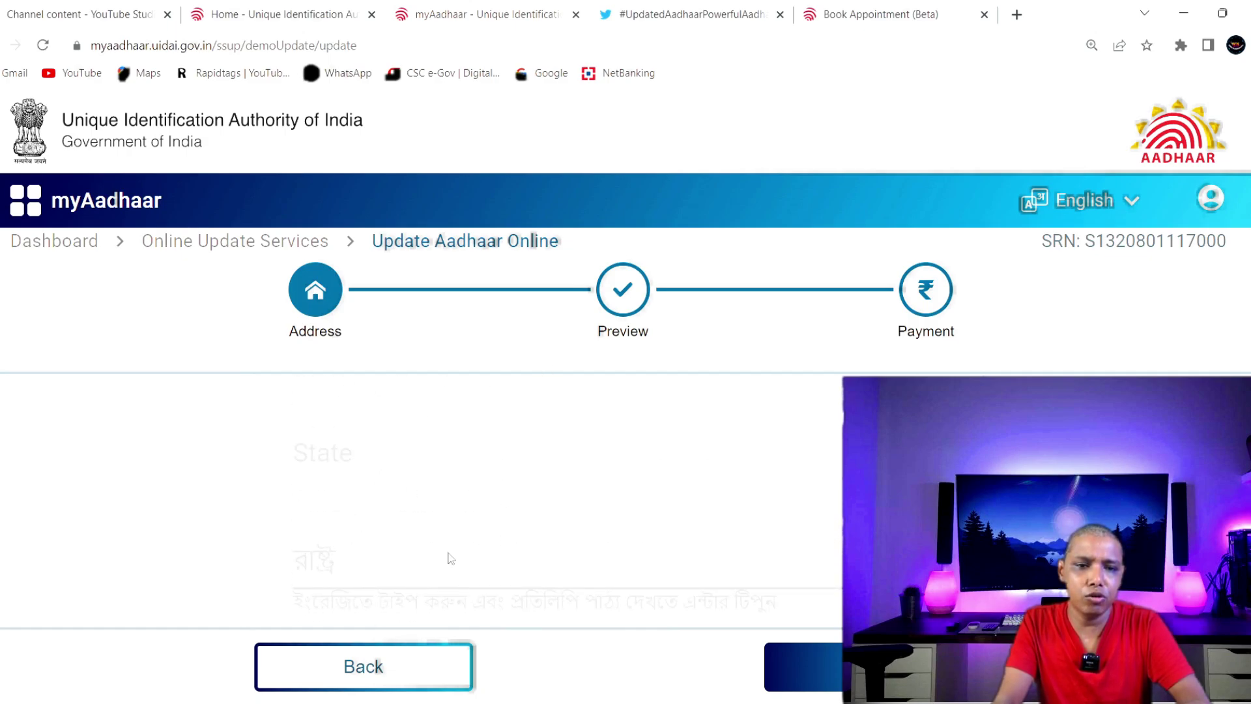
{"action": "left_click", "coordinate": [425, 518]}
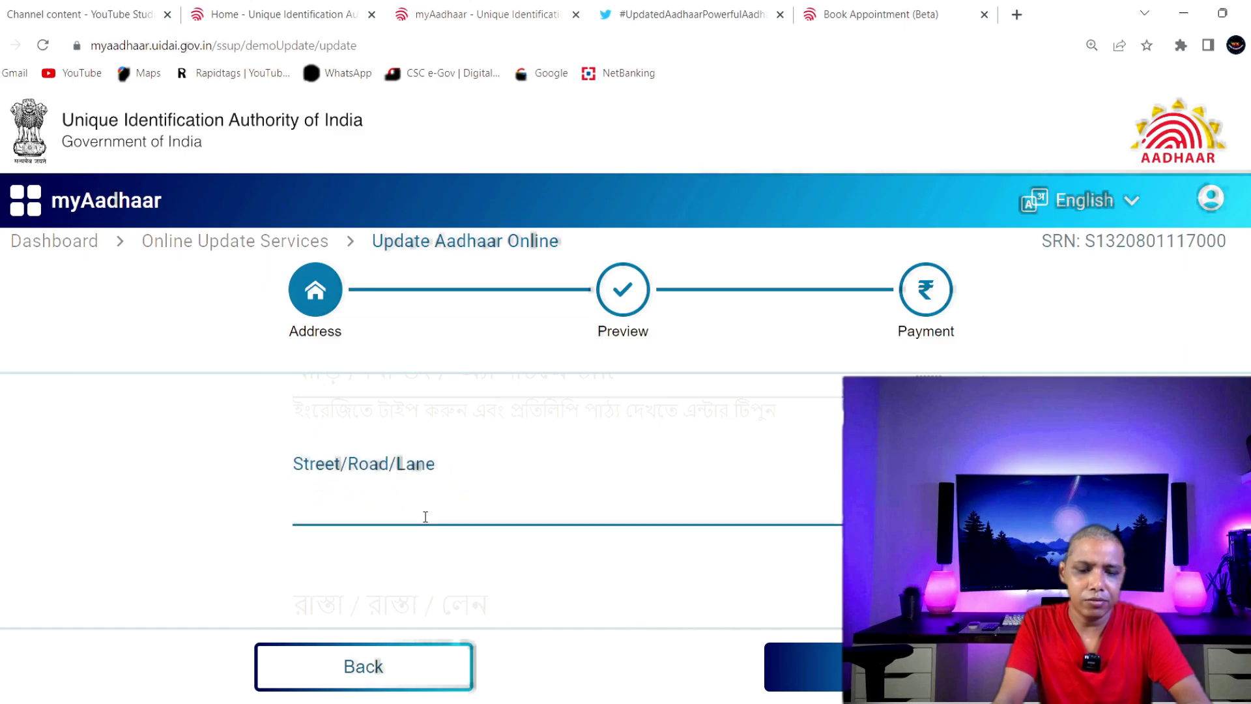
{"action": "type", "text": "7214"}
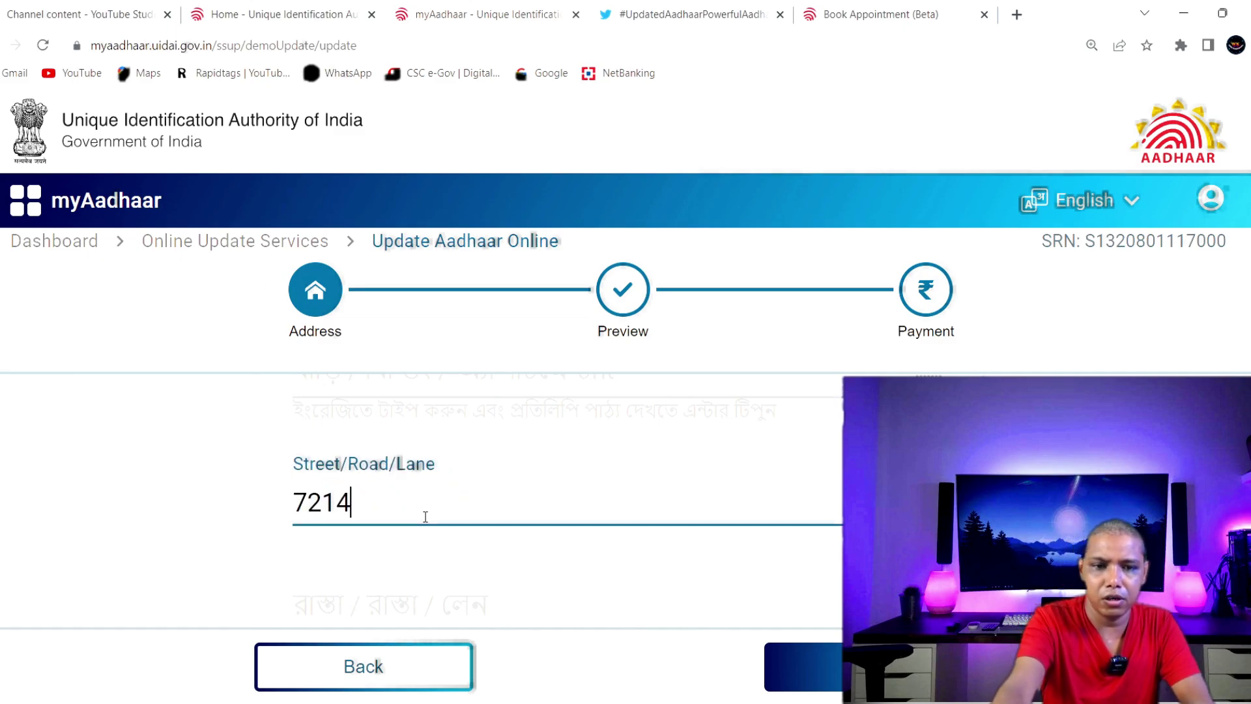
{"action": "key", "text": "BackSpace"}
{"action": "key", "text": "BackSpace"}
{"action": "key", "text": "BackSpace"}
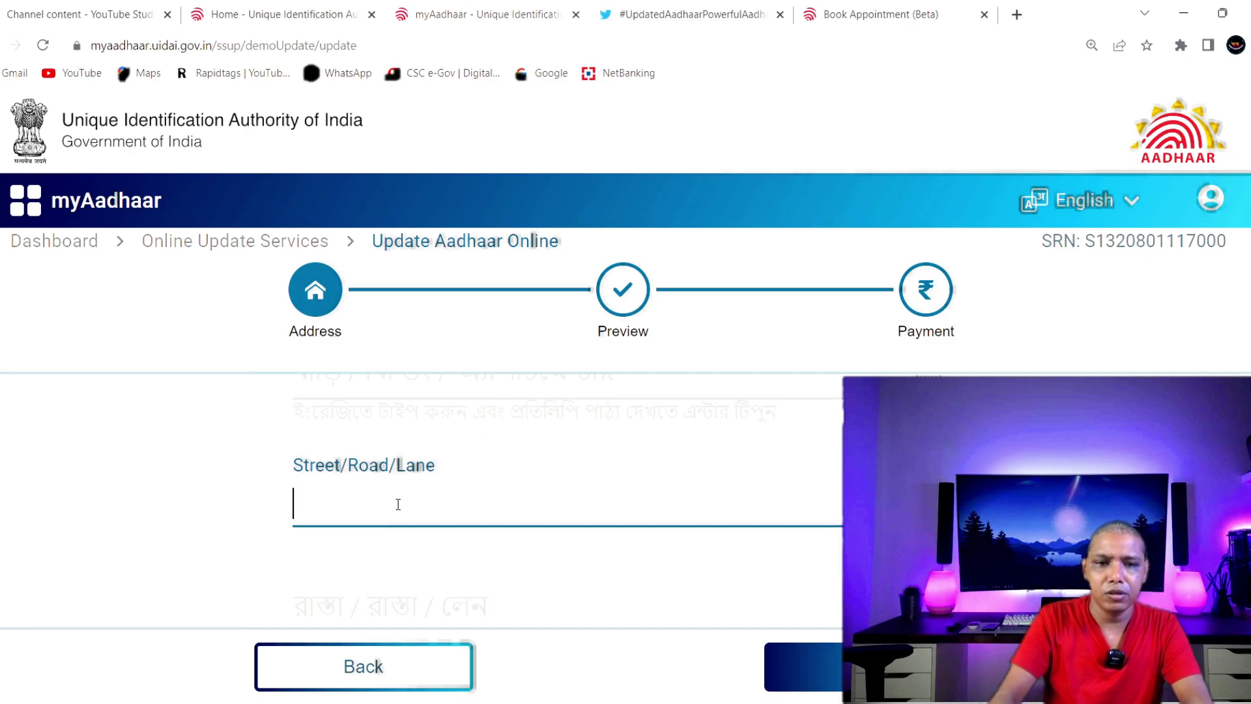
- Fill in the Landmark field with the resident's landmark and generate its Bengali transliteration
{"action": "scroll", "coordinate": [486, 534], "scroll_direction": "up", "scroll_amount": 2}
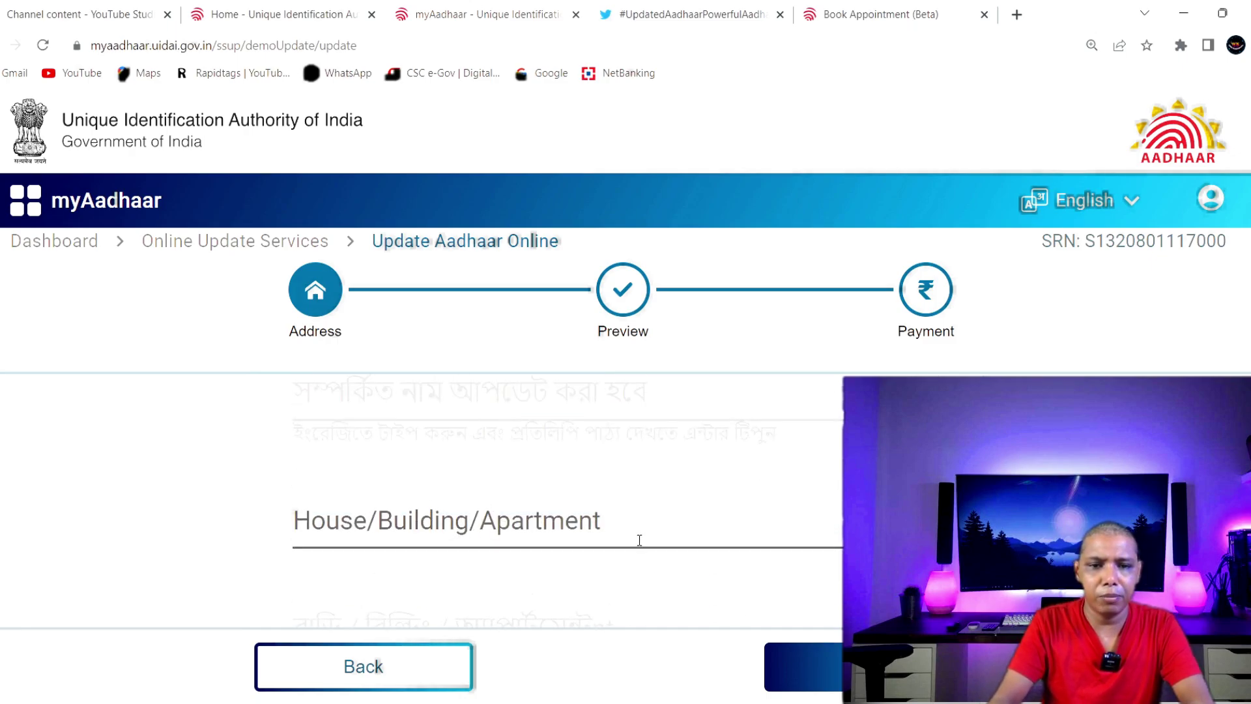
{"action": "scroll", "coordinate": [640, 540], "scroll_direction": "down", "scroll_amount": 4}
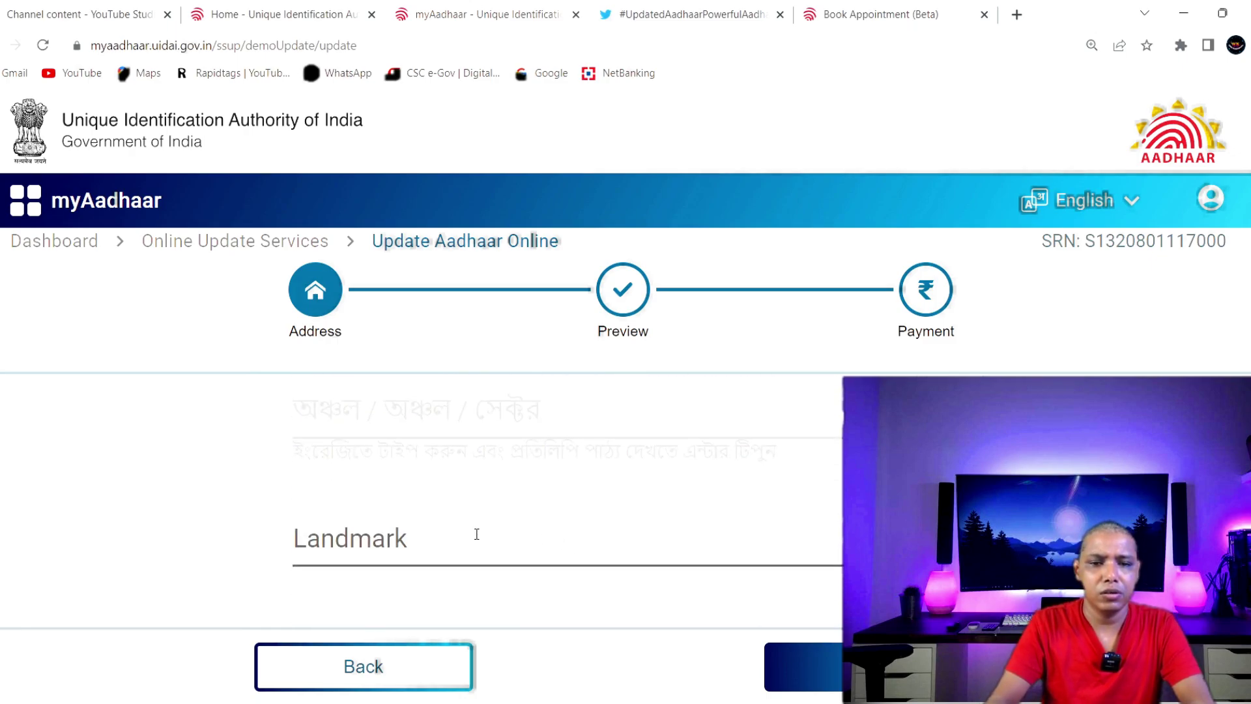
{"action": "left_click", "coordinate": [476, 533]}
{"action": "type", "text": "U"}
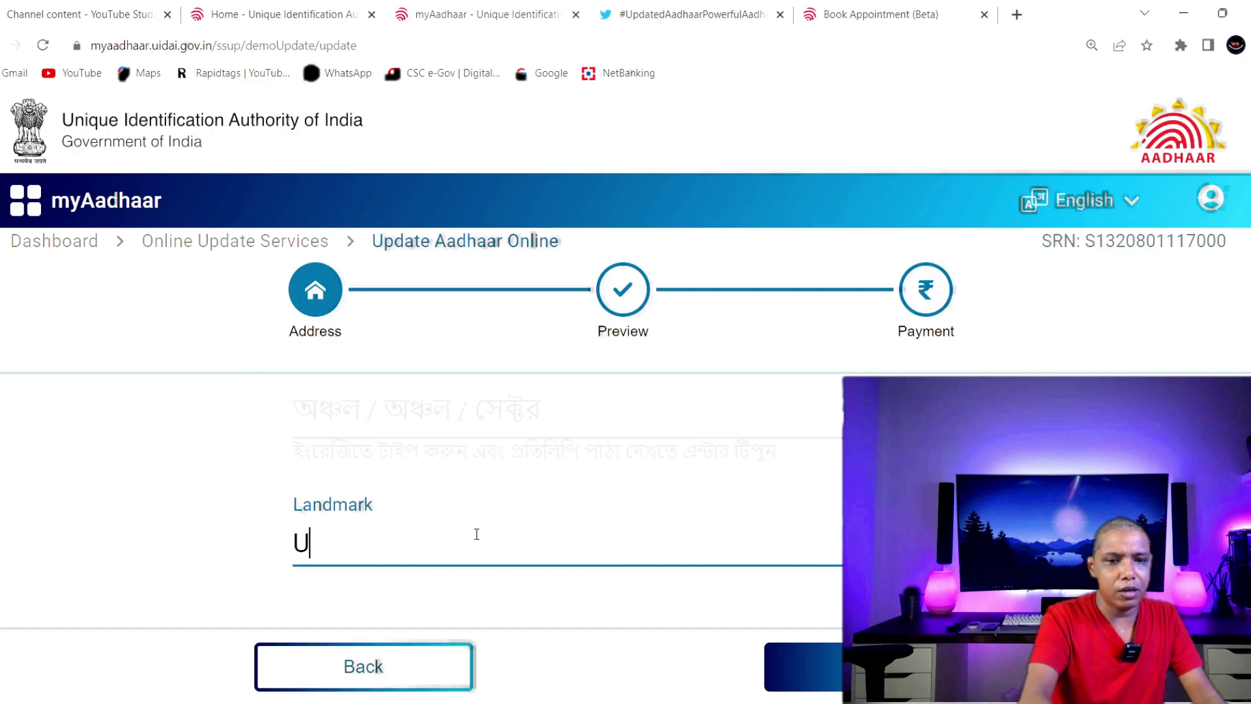
{"action": "type", "text": "DAYAN"}
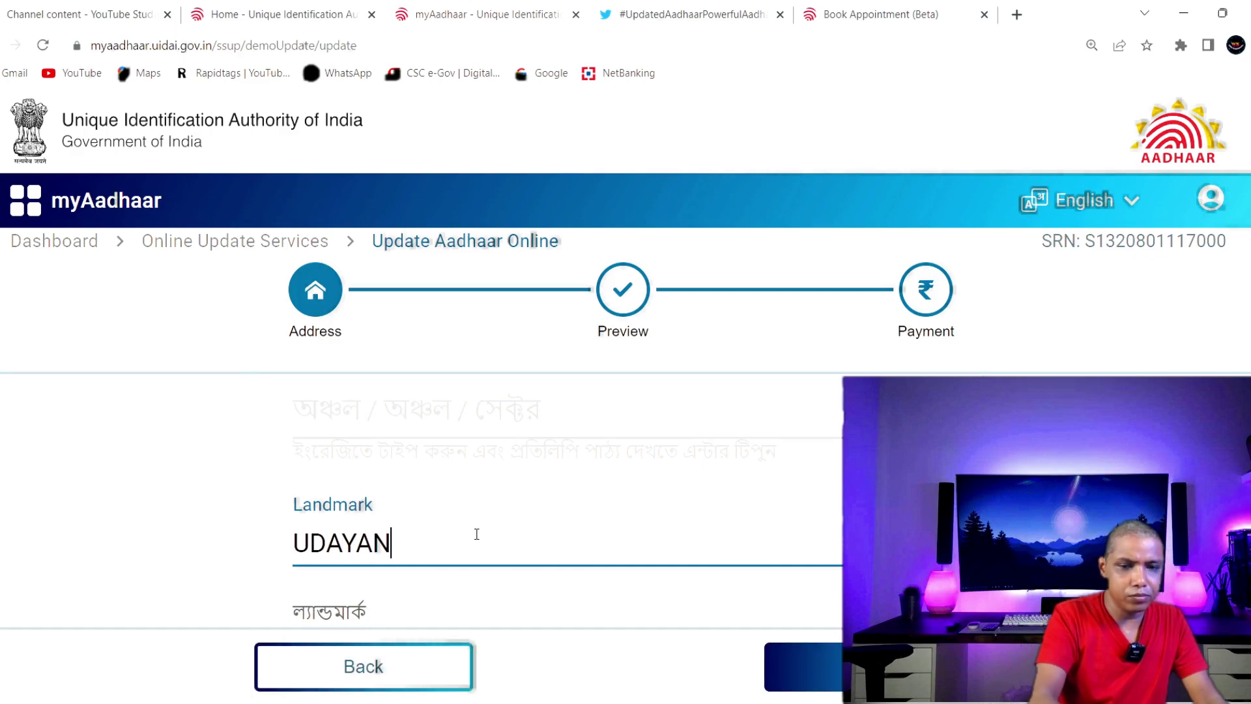
{"action": "type", "text": " SAN"}
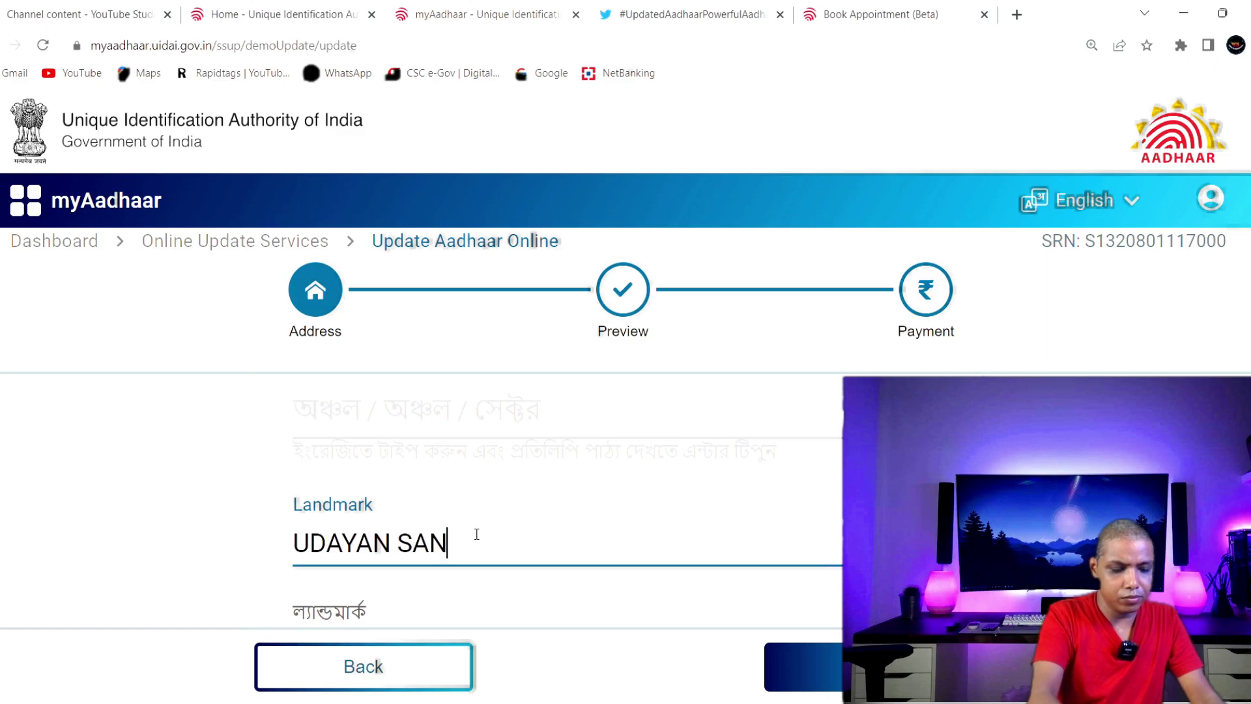
{"action": "type", "text": "GHA"}
{"action": "key", "text": "Return"}
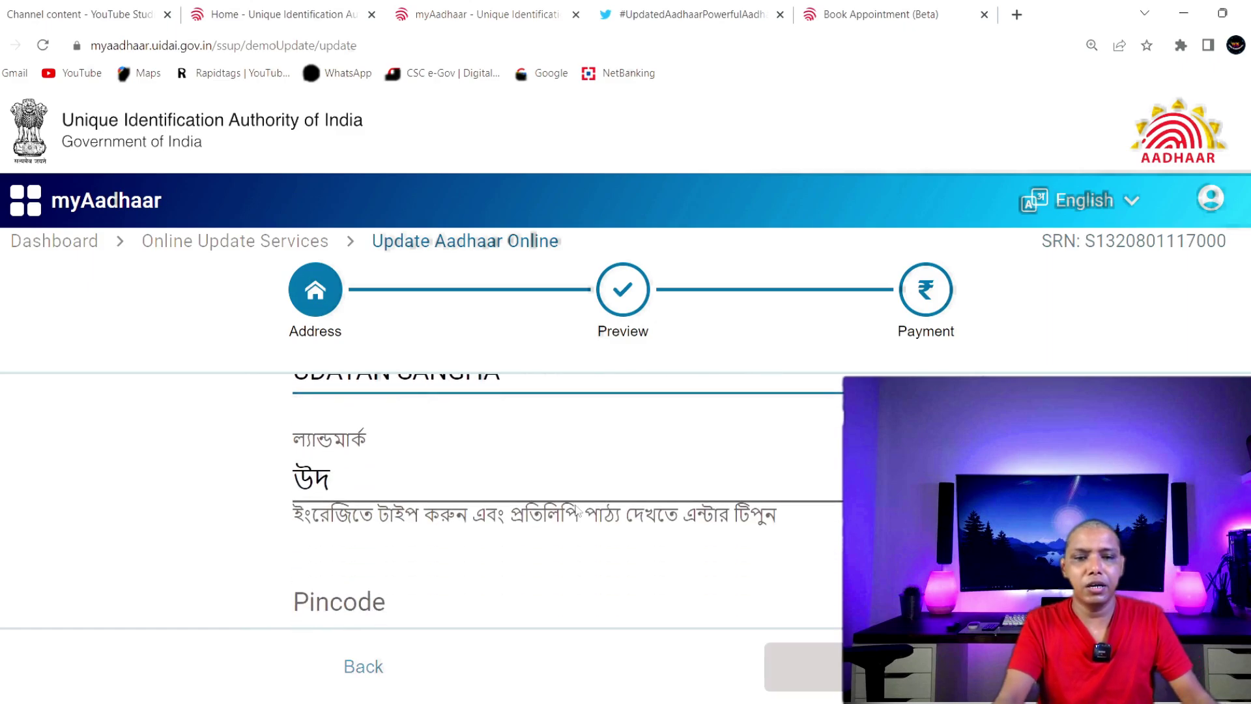
- Open and close the list of valid supporting document types, and reduce the page zoom to 125%
{"action": "scroll", "coordinate": [598, 466], "scroll_direction": "down", "scroll_amount": 3}
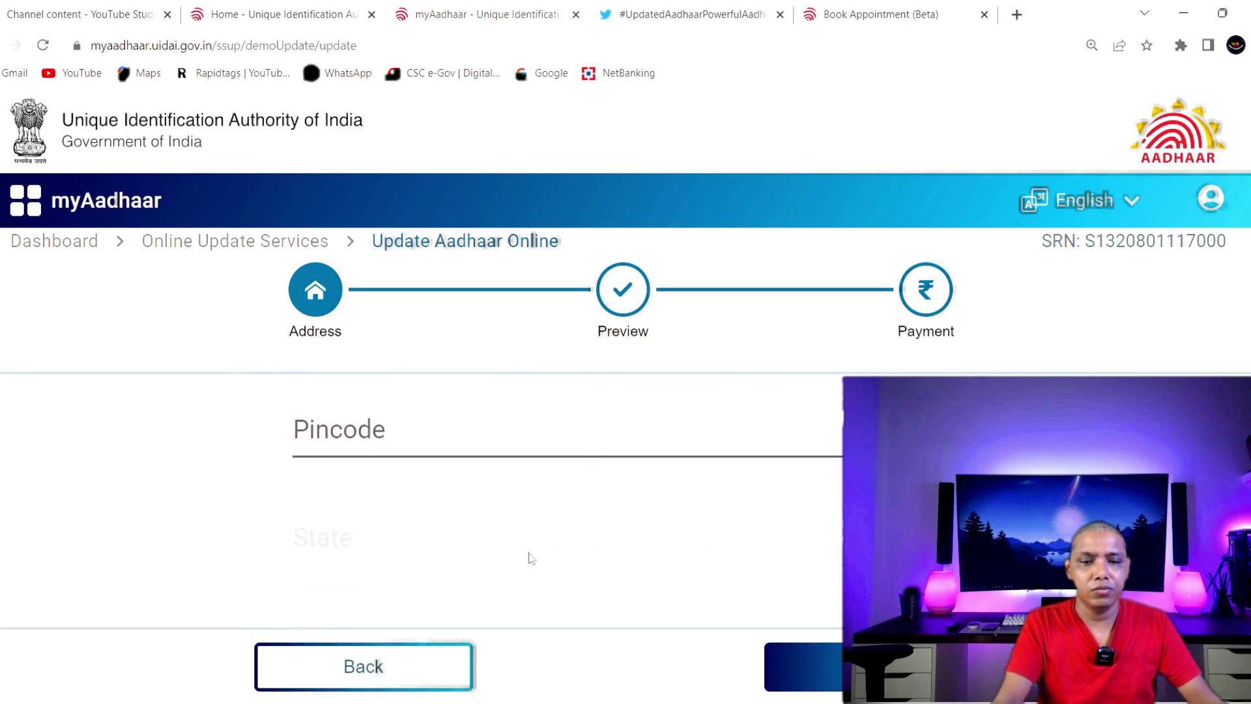
{"action": "scroll", "coordinate": [532, 558], "scroll_direction": "down", "scroll_amount": 5}
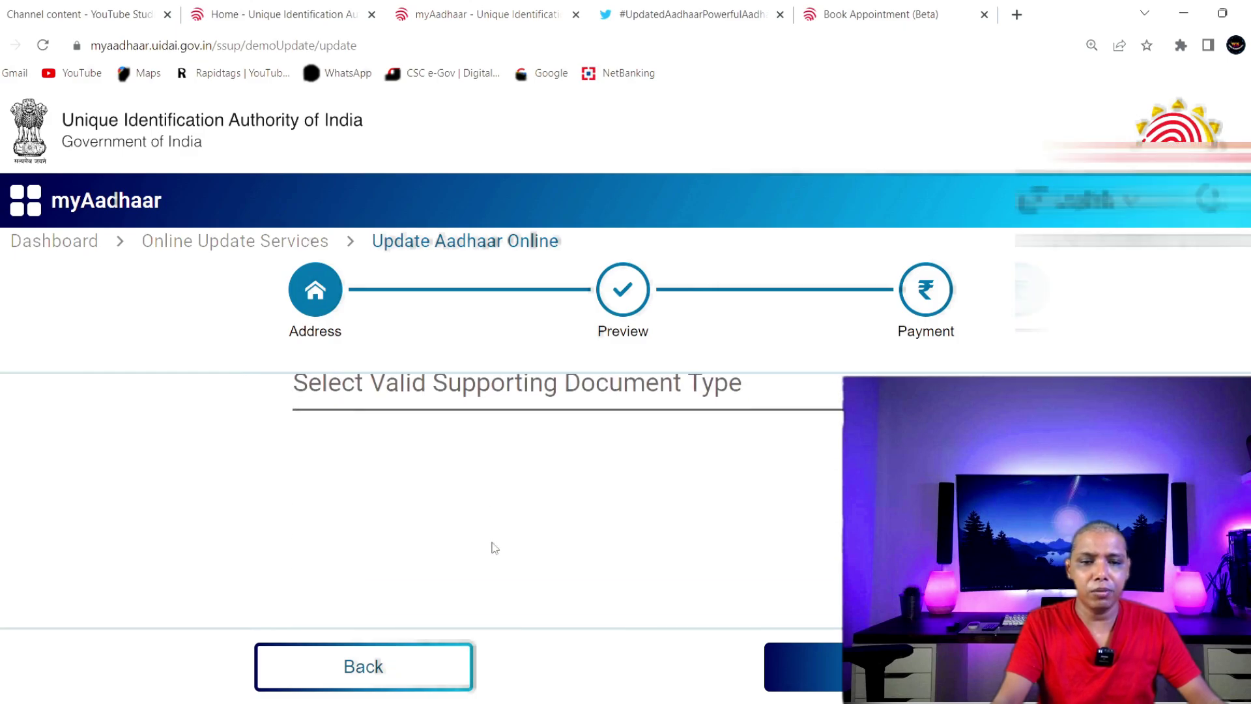
{"action": "left_click", "coordinate": [615, 403]}
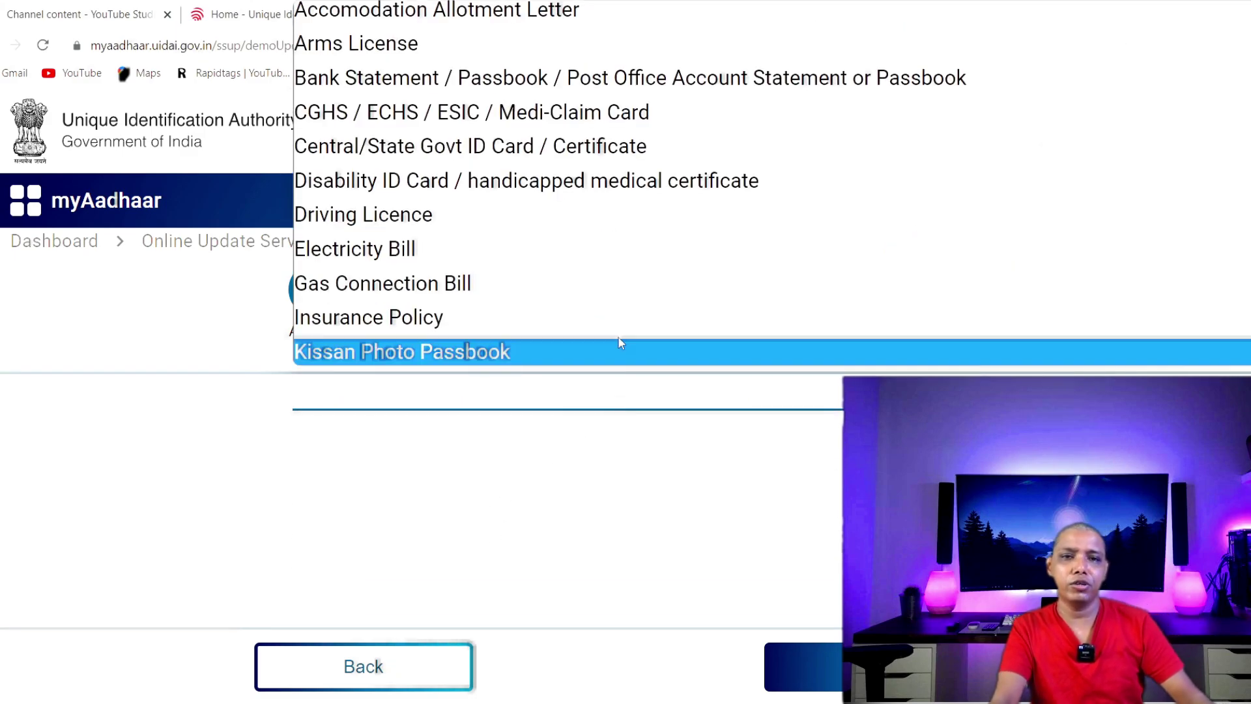
{"action": "left_click", "coordinate": [620, 343]}
{"action": "key", "text": "ctrl+minus"}
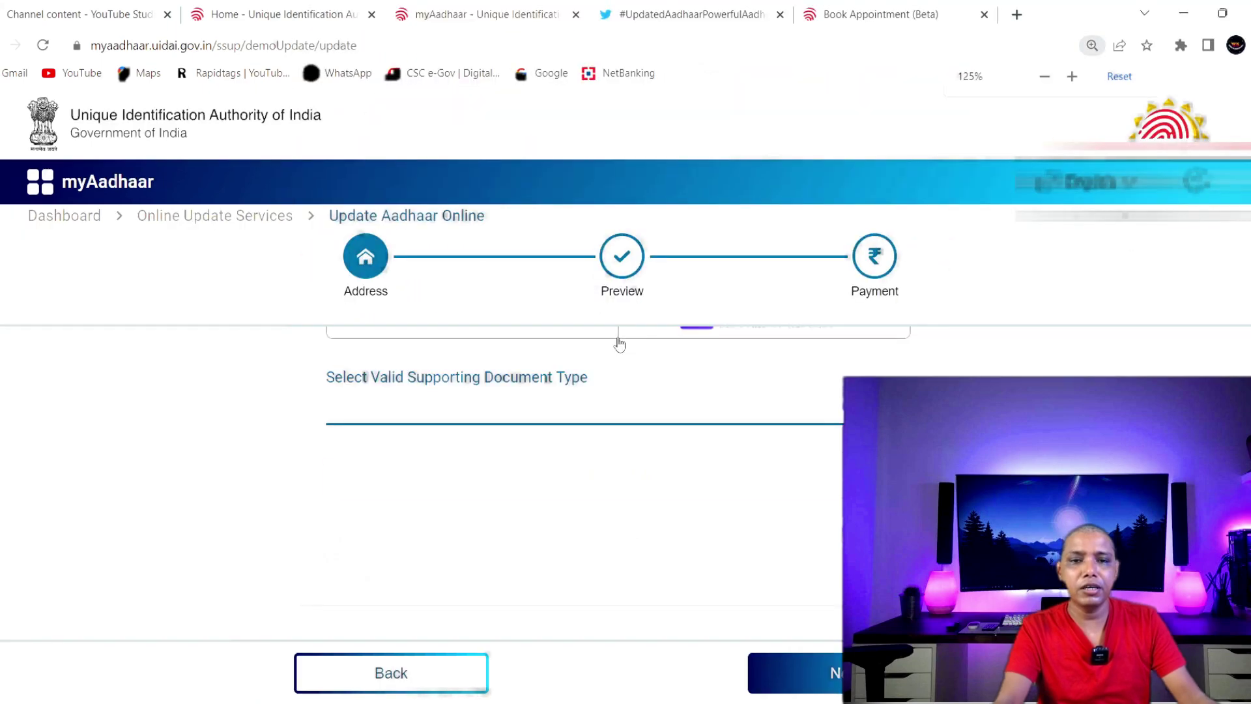
- Go through the valid supporting document types, choose Voter ID / e-Voter ID and acknowledge its document advisory
{"action": "left_click", "coordinate": [573, 410]}
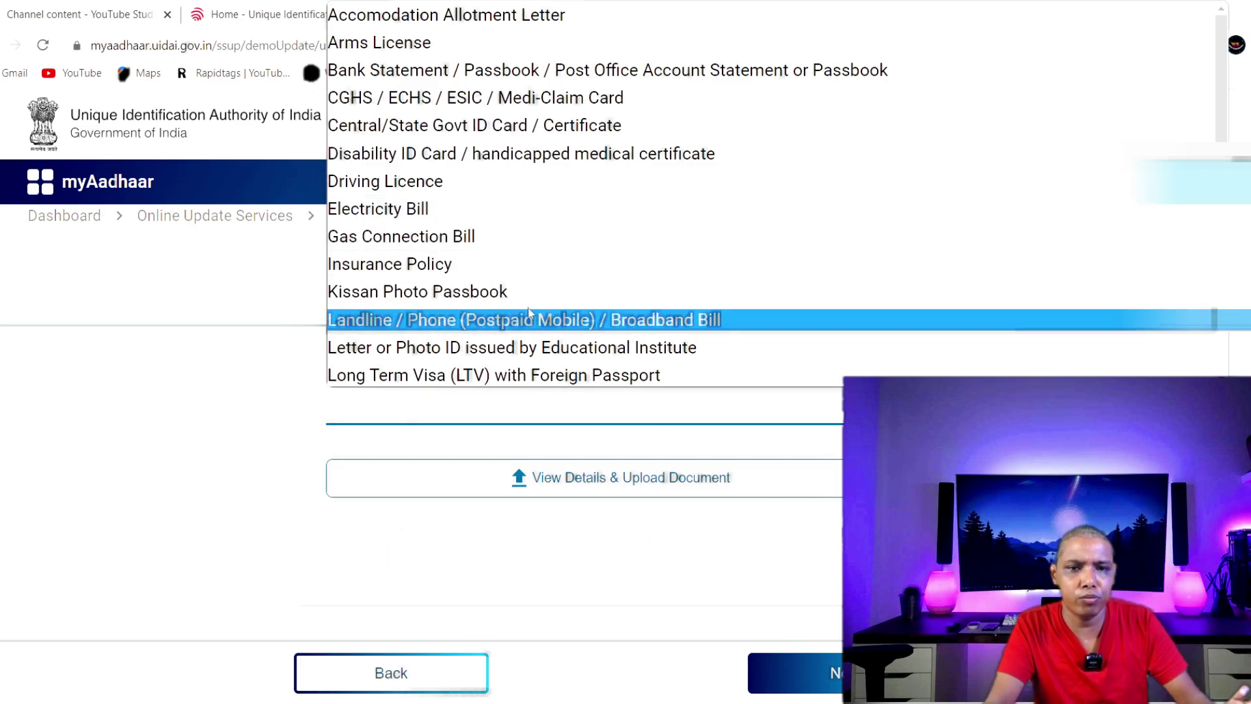
{"action": "scroll", "coordinate": [623, 262], "scroll_direction": "down", "scroll_amount": 2}
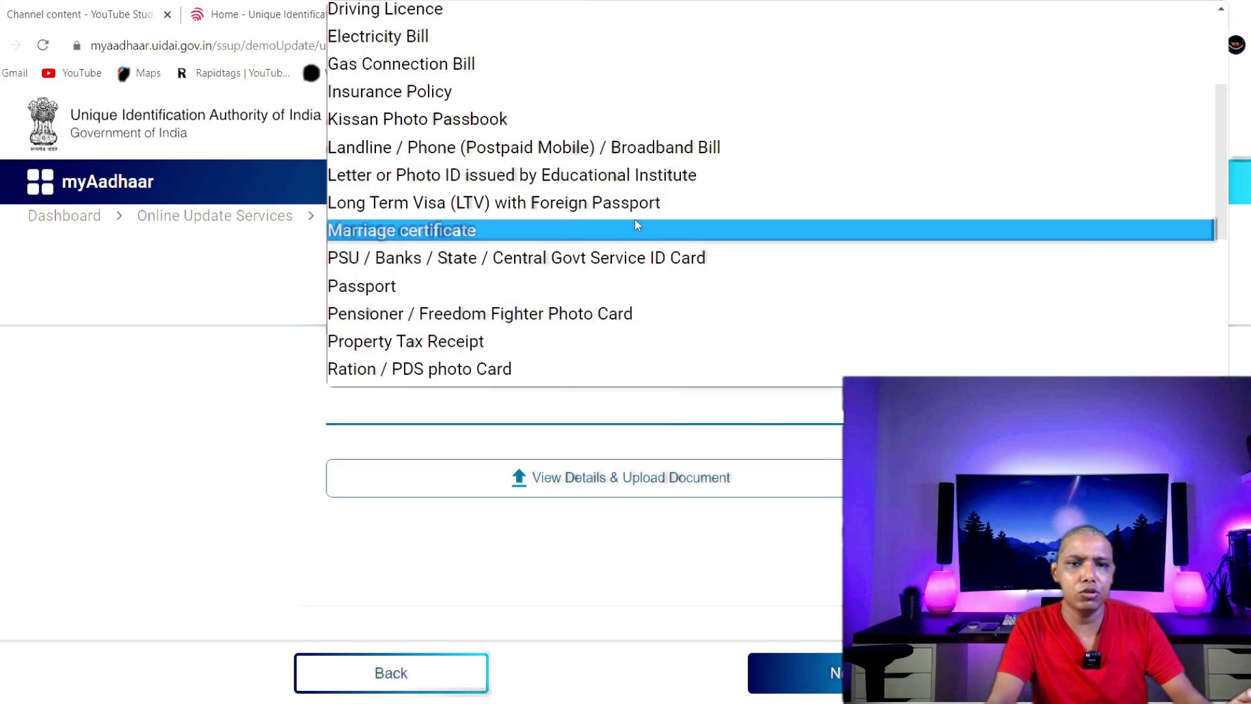
{"action": "scroll", "coordinate": [780, 209], "scroll_direction": "down", "scroll_amount": 5}
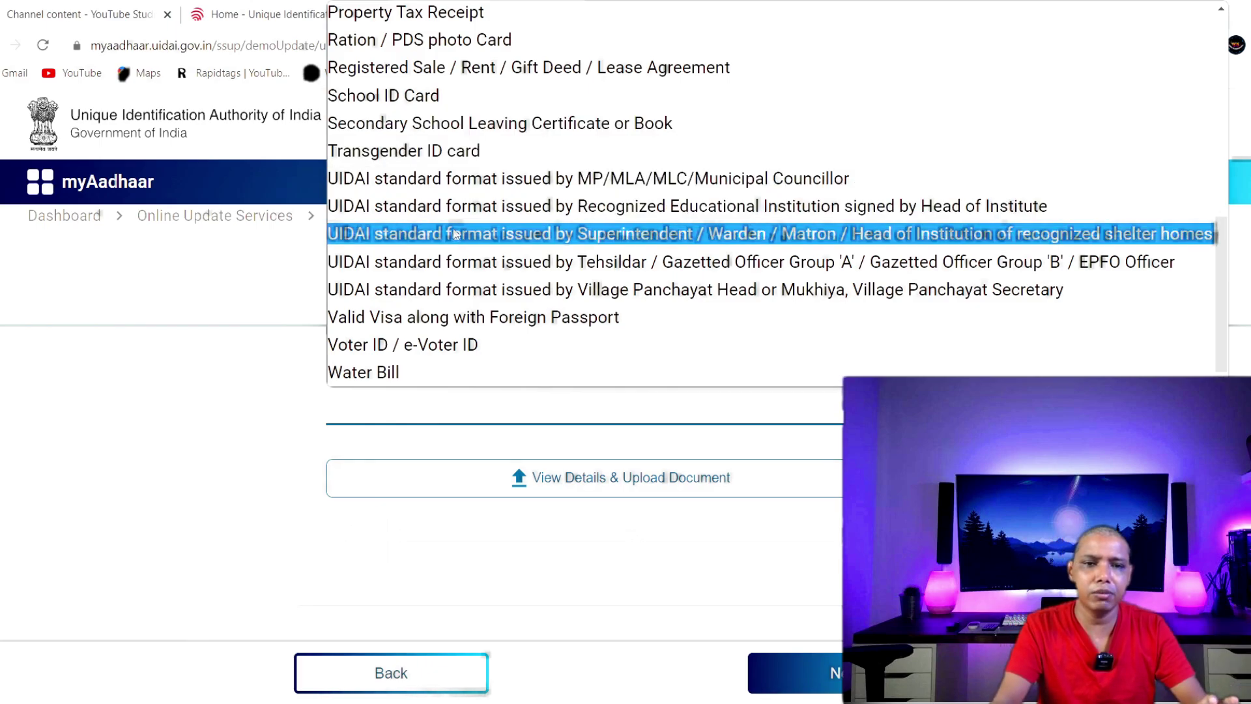
{"action": "scroll", "coordinate": [499, 163], "scroll_direction": "up", "scroll_amount": 6}
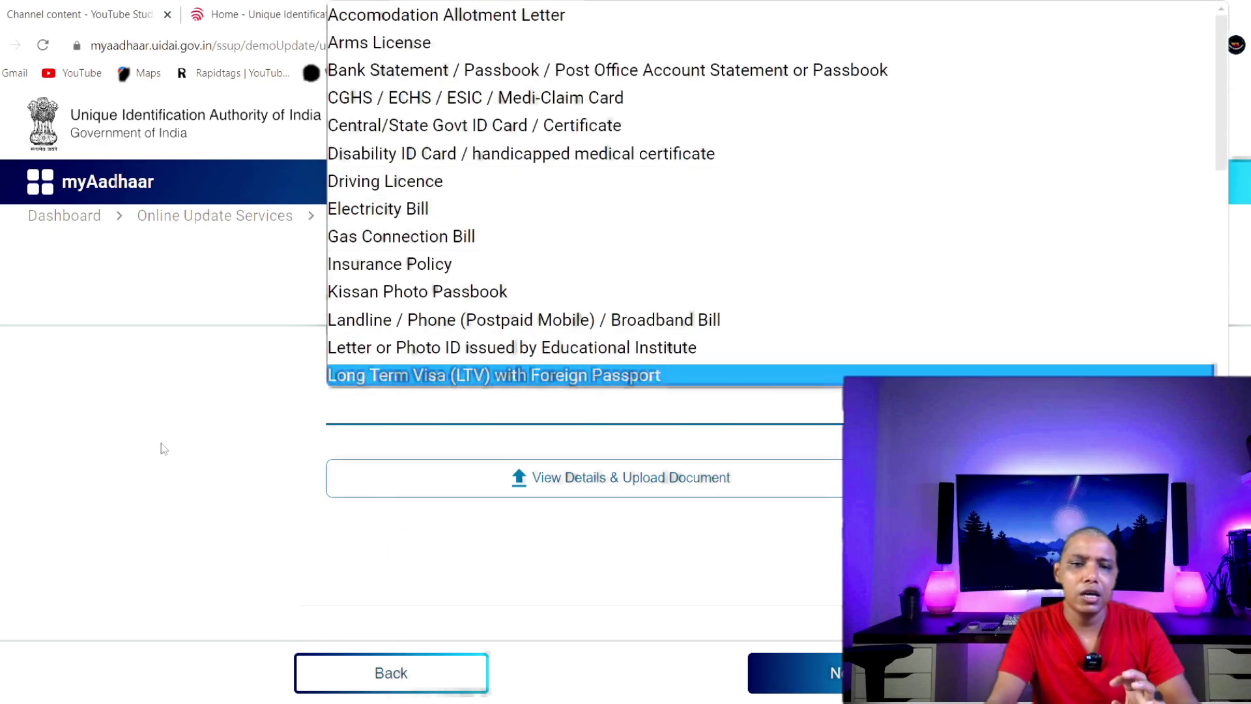
{"action": "scroll", "coordinate": [573, 306], "scroll_direction": "down", "scroll_amount": 6}
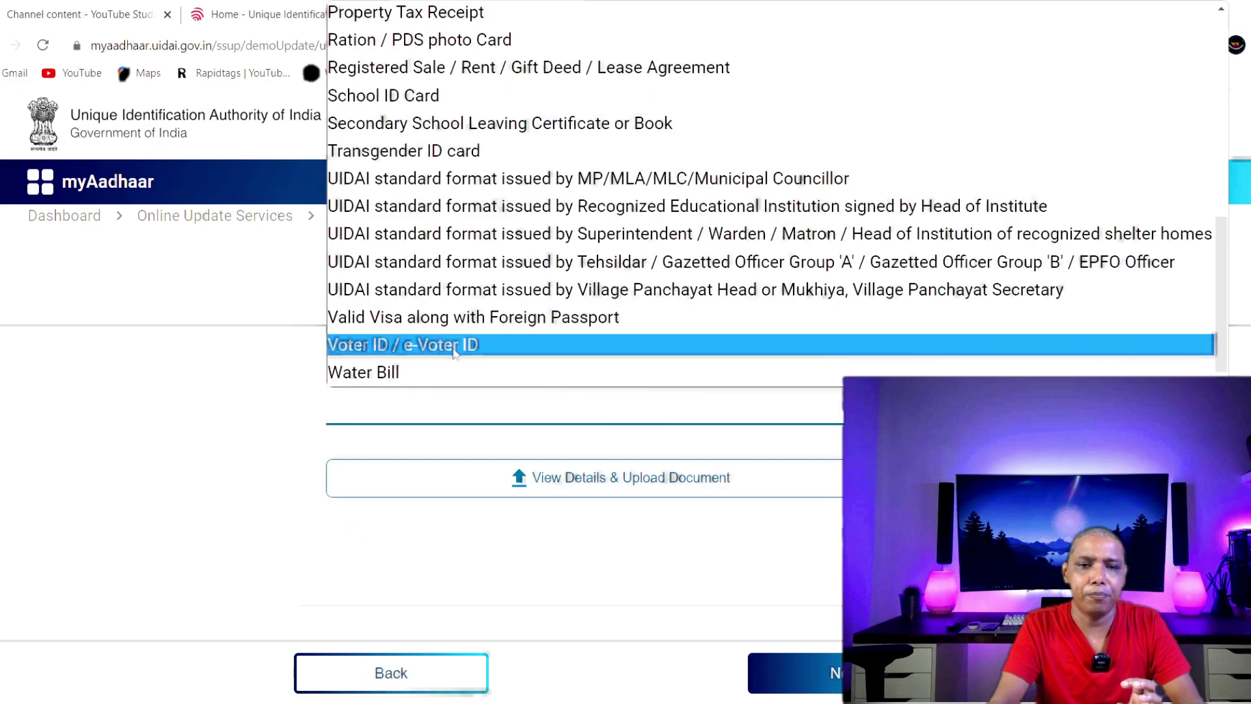
{"action": "left_click", "coordinate": [413, 345]}
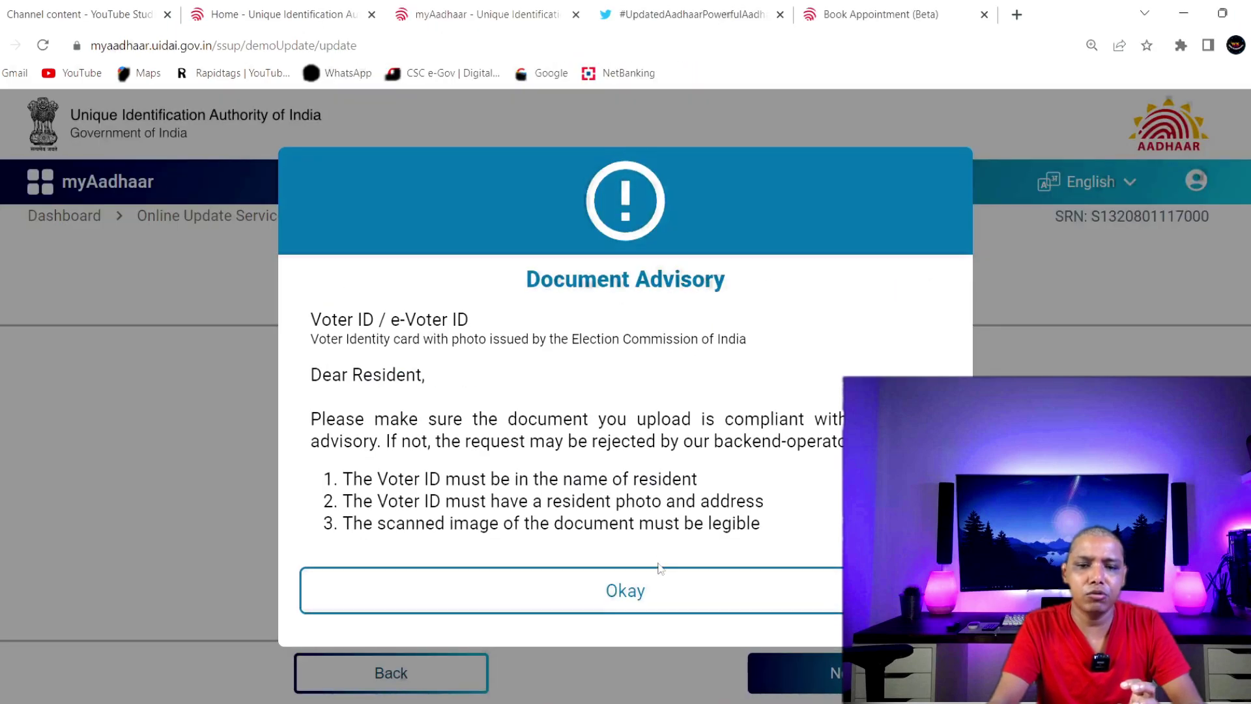
{"action": "left_click", "coordinate": [658, 593]}
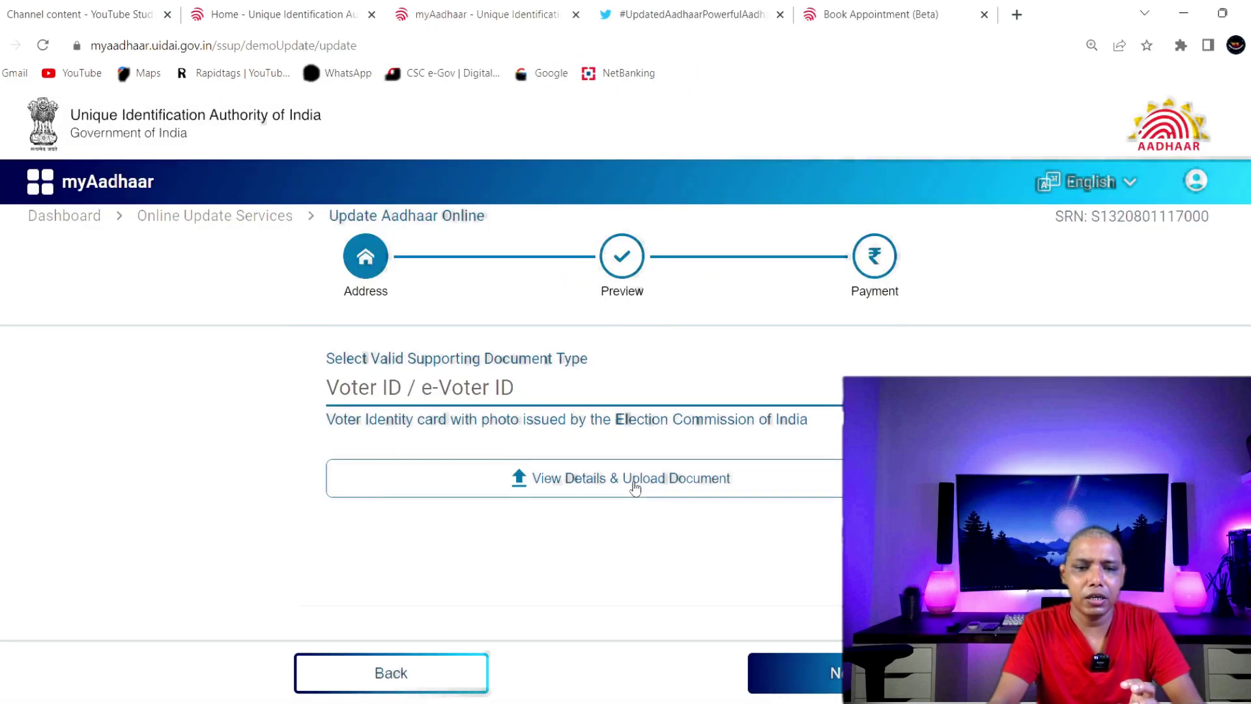
- Try to proceed to the preview stage without uploading a supporting document
{"action": "left_click", "coordinate": [836, 669]}
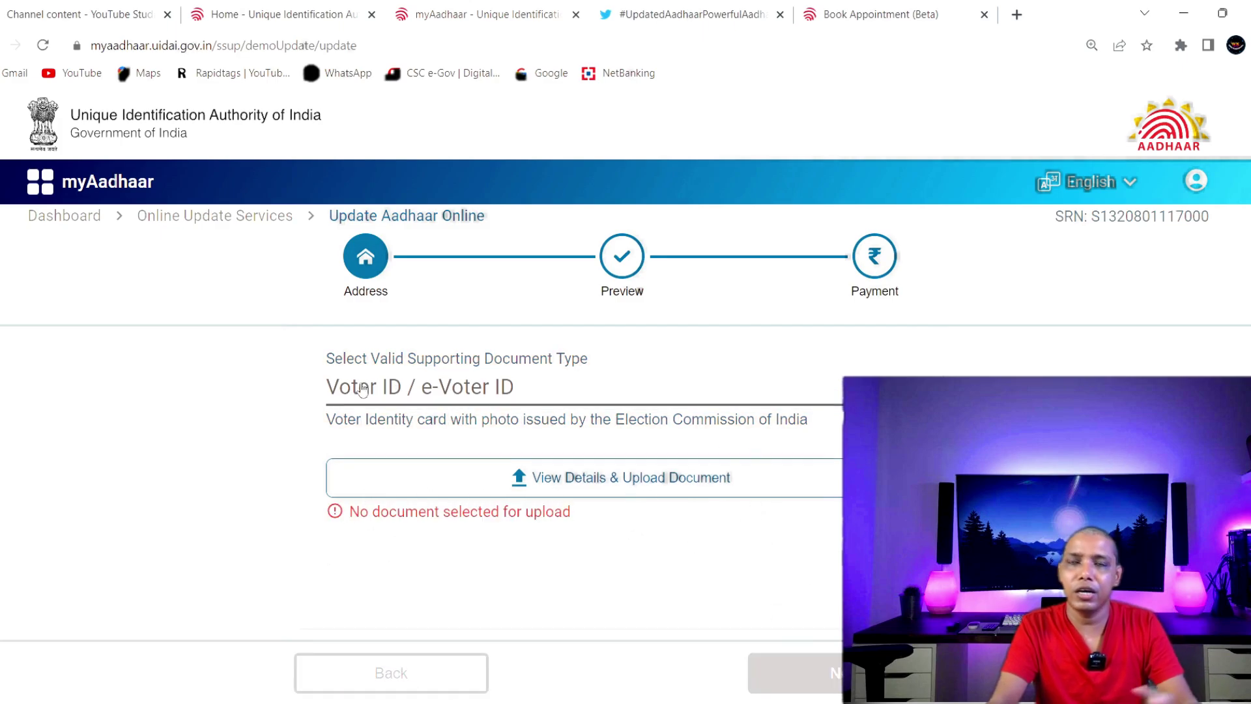
{"action": "scroll", "coordinate": [582, 568], "scroll_direction": "down", "scroll_amount": 1}
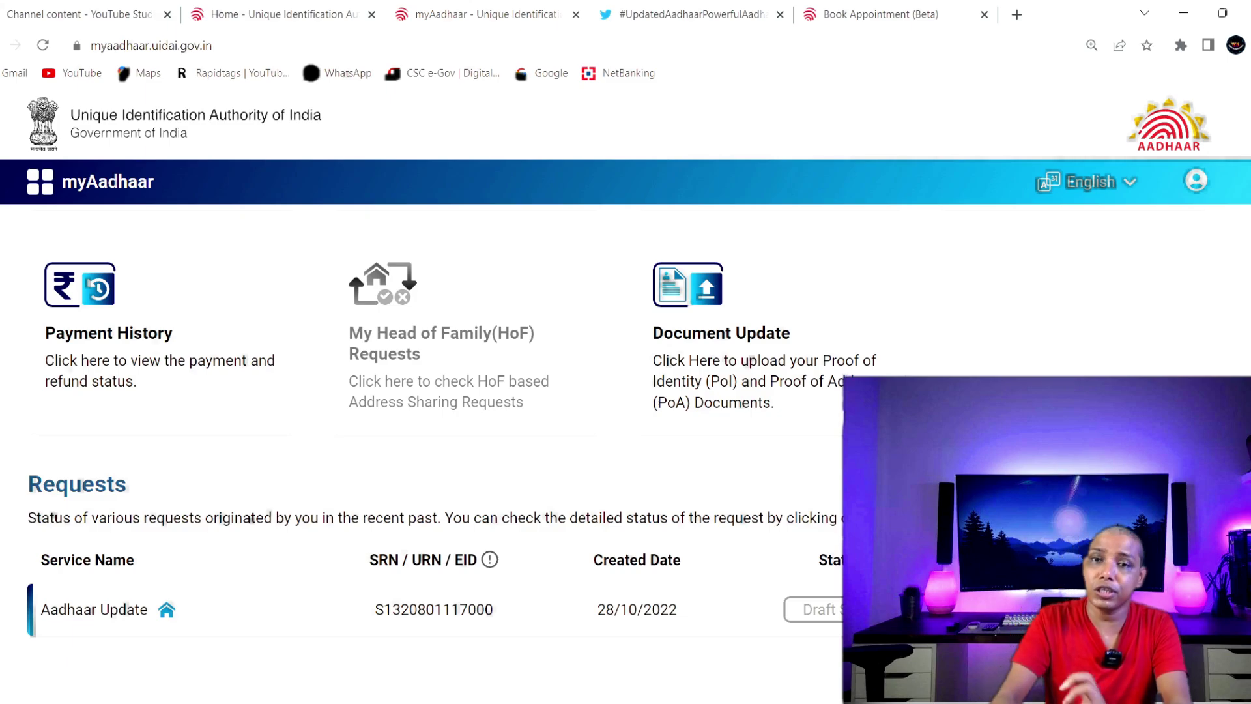
- Switch to the #UpdatedAadhaarPowerfulAadhaar page on Twitter and read the posts about the benefits and charges of updating POI/POA documents
{"action": "left_click", "coordinate": [695, 5]}
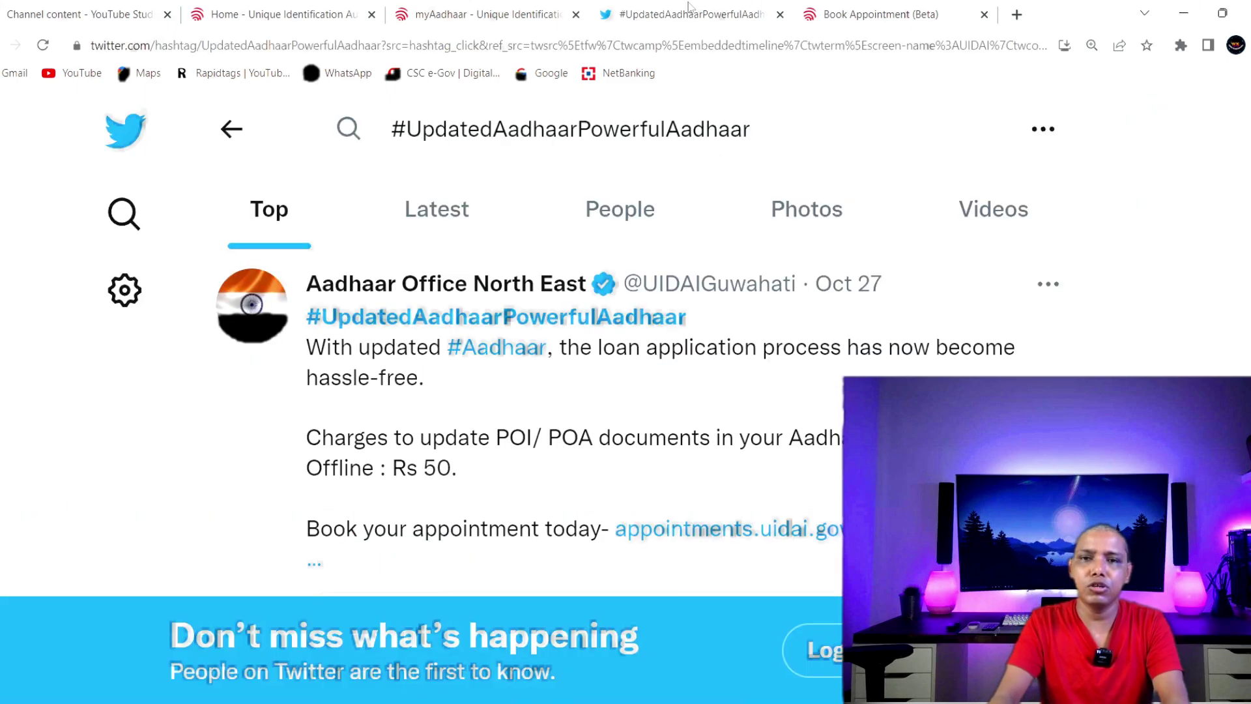
{"action": "left_click", "coordinate": [782, 140]}
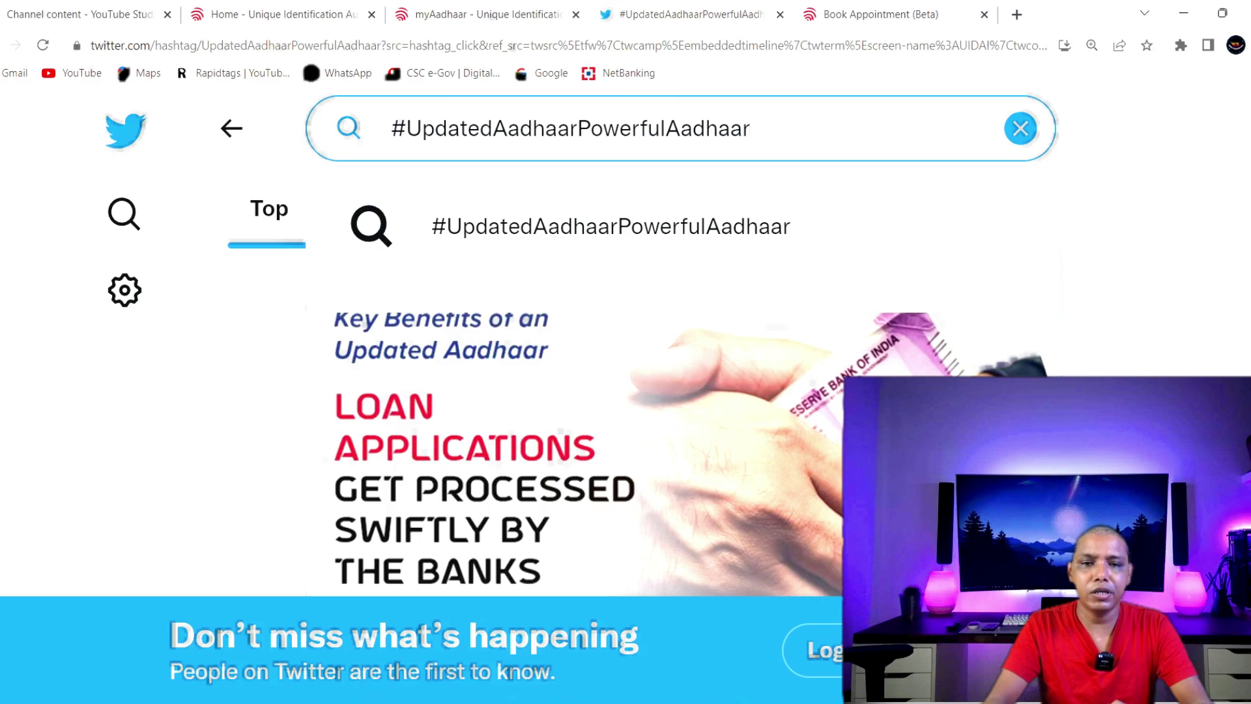
{"action": "key", "text": "Escape"}
{"action": "scroll", "coordinate": [652, 415], "scroll_direction": "down", "scroll_amount": 2}
{"action": "scroll", "coordinate": [652, 415], "scroll_direction": "down", "scroll_amount": 5}
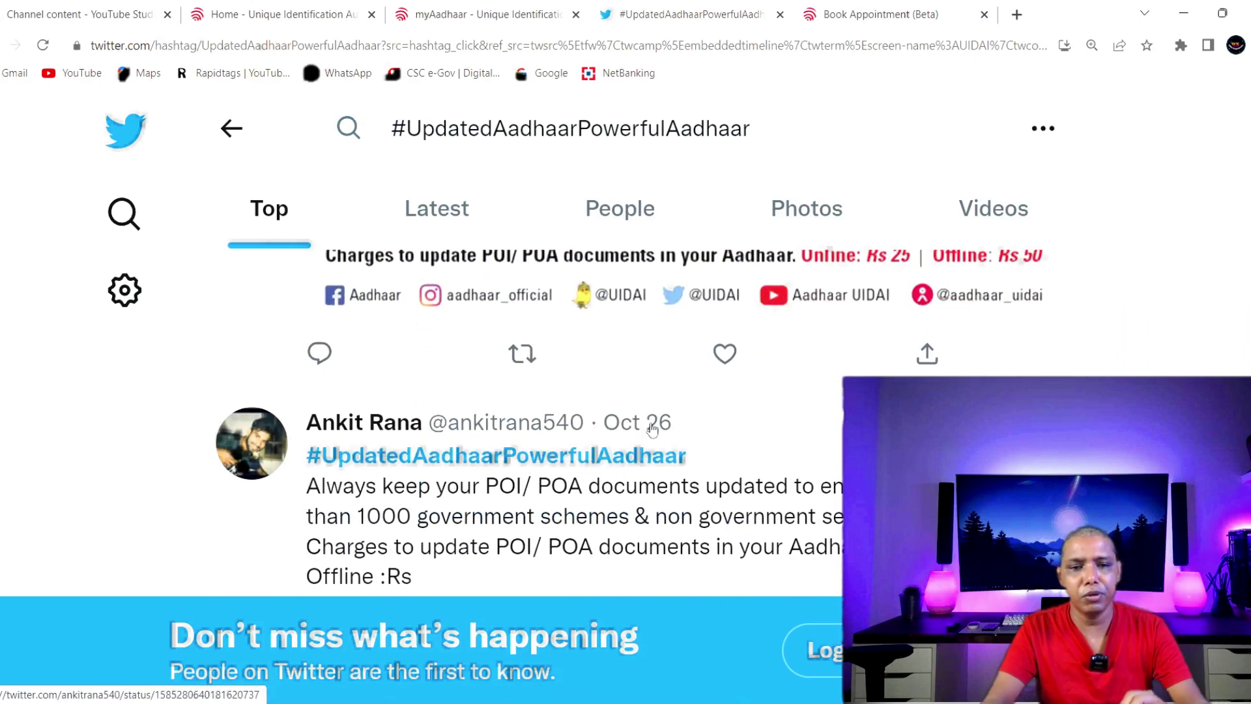
{"action": "scroll", "coordinate": [652, 424], "scroll_direction": "down", "scroll_amount": 1}
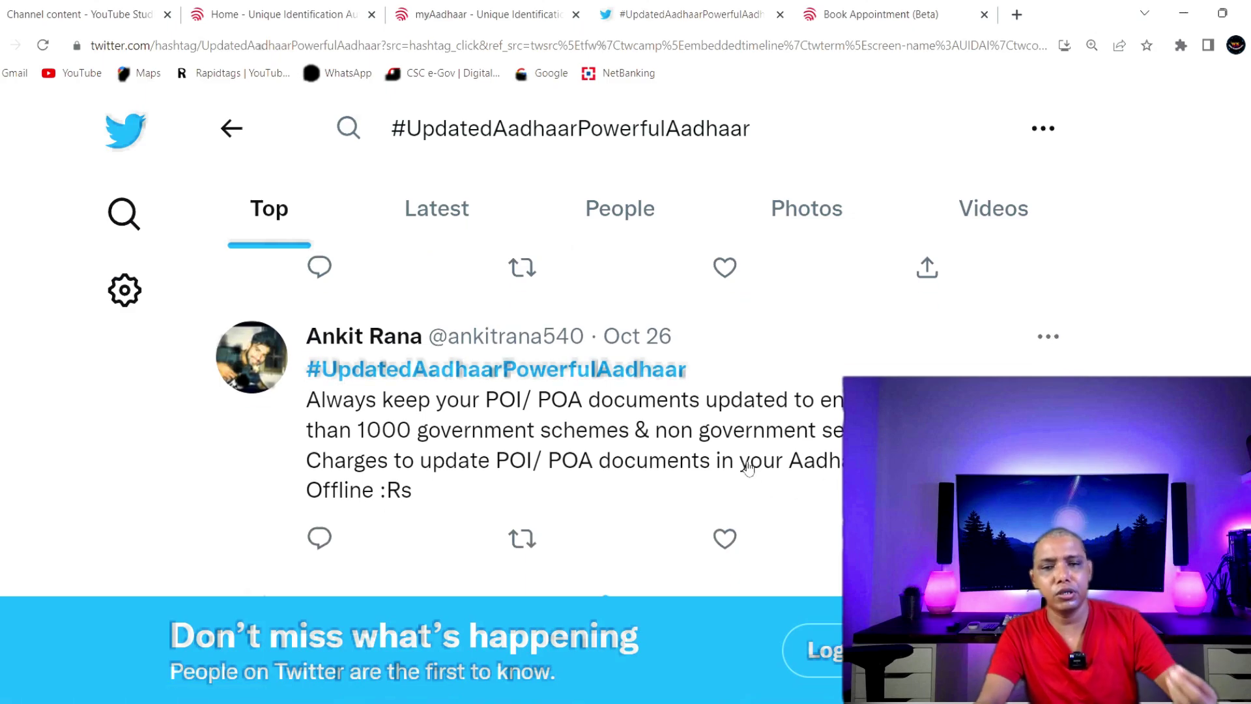
{"action": "scroll", "coordinate": [746, 467], "scroll_direction": "down", "scroll_amount": 6}
{"action": "scroll", "coordinate": [712, 465], "scroll_direction": "down", "scroll_amount": 8}
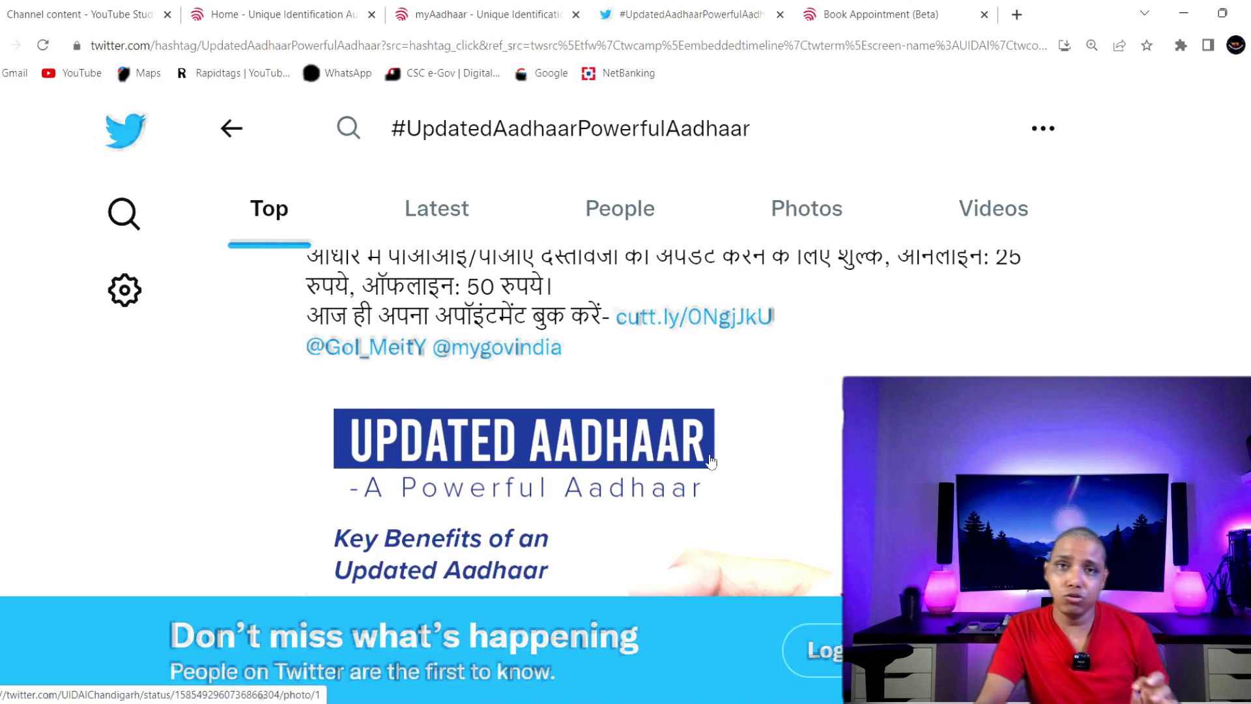
{"action": "scroll", "coordinate": [709, 458], "scroll_direction": "down", "scroll_amount": 3}
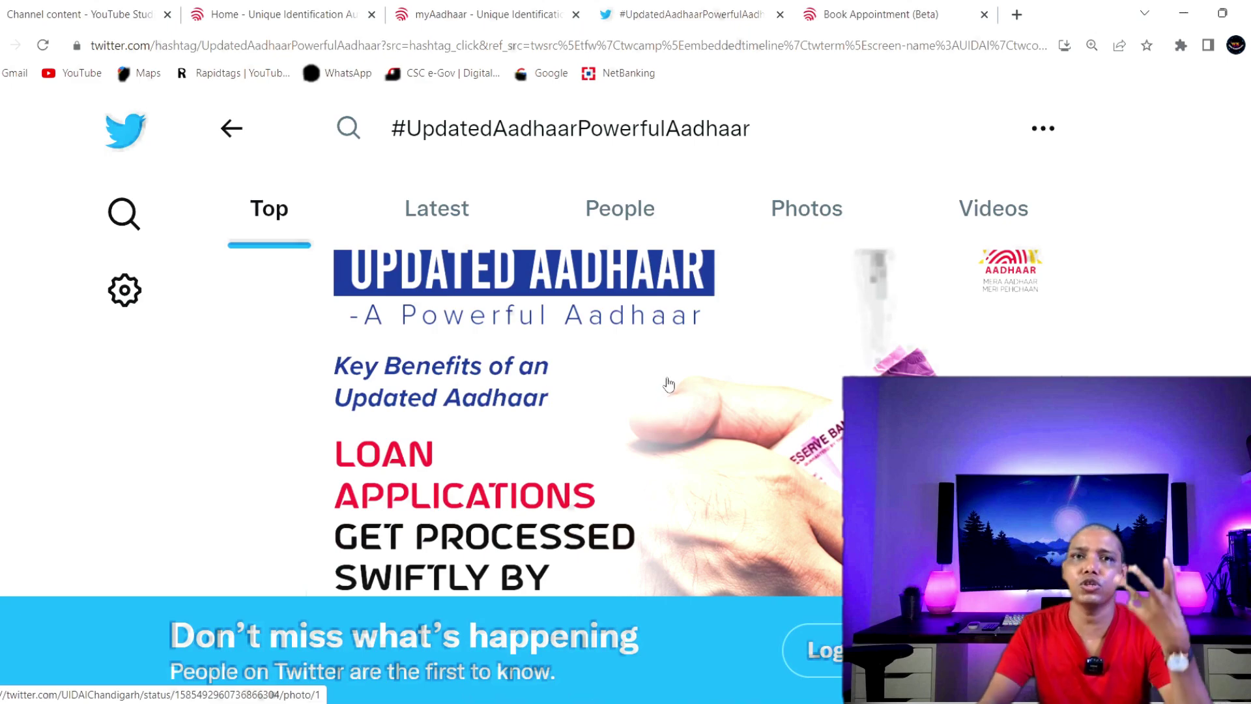
{"action": "scroll", "coordinate": [541, 456], "scroll_direction": "down", "scroll_amount": 8}
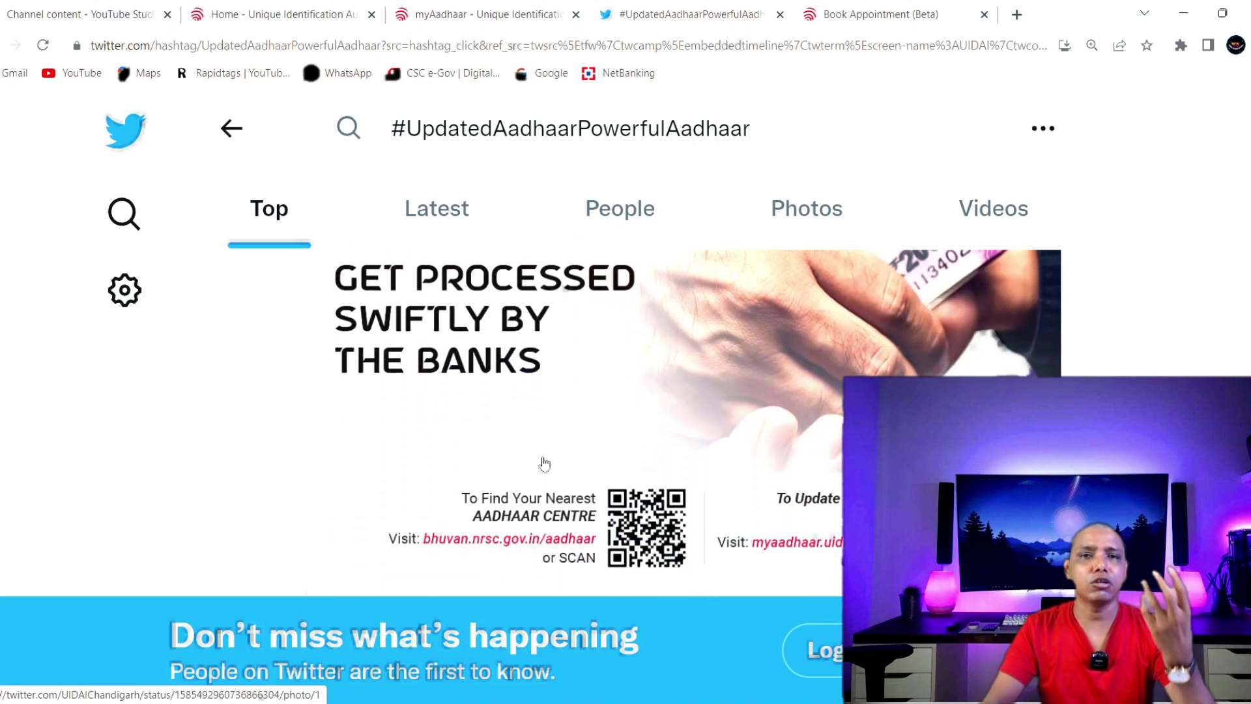
{"action": "scroll", "coordinate": [759, 519], "scroll_direction": "down", "scroll_amount": 1}
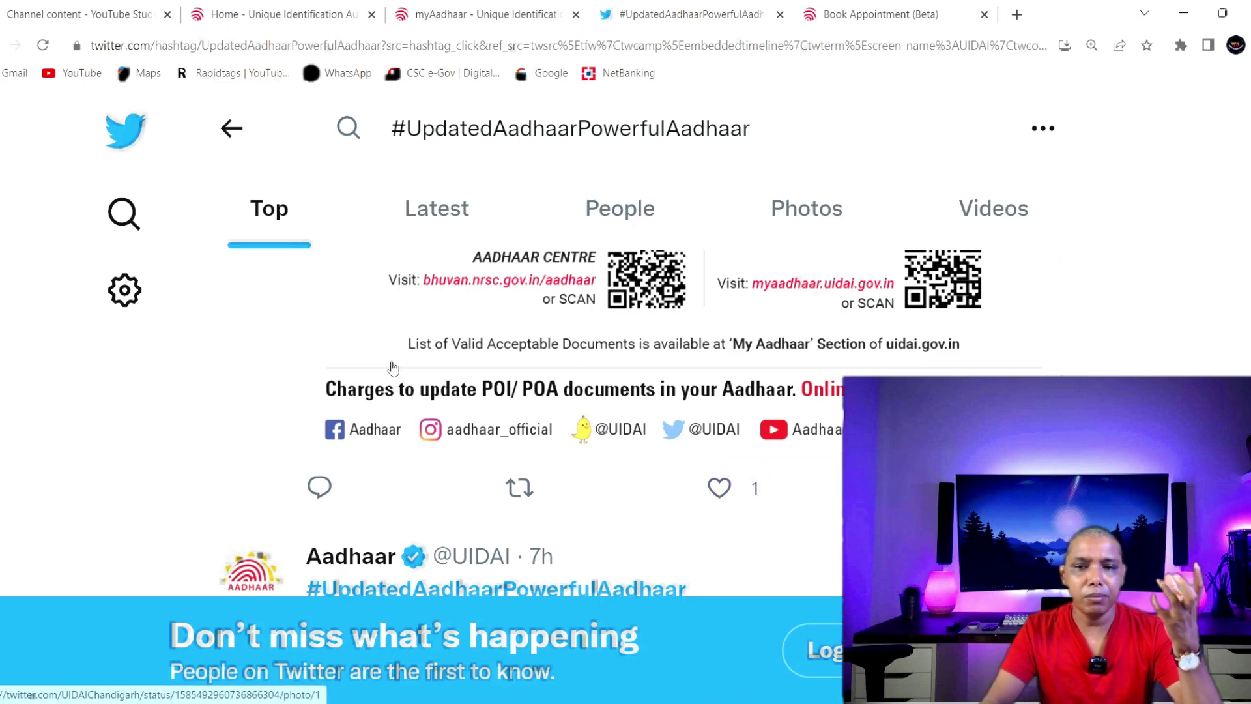
{"action": "scroll", "coordinate": [714, 287], "scroll_direction": "down", "scroll_amount": 4}
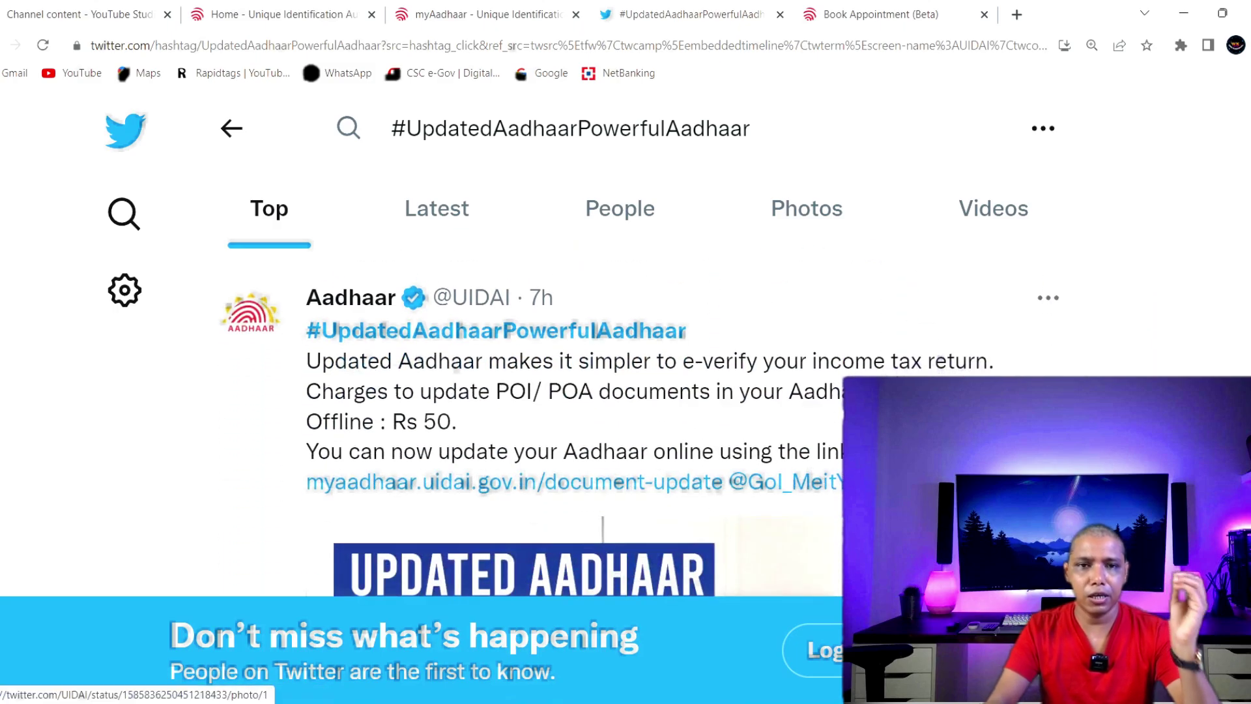